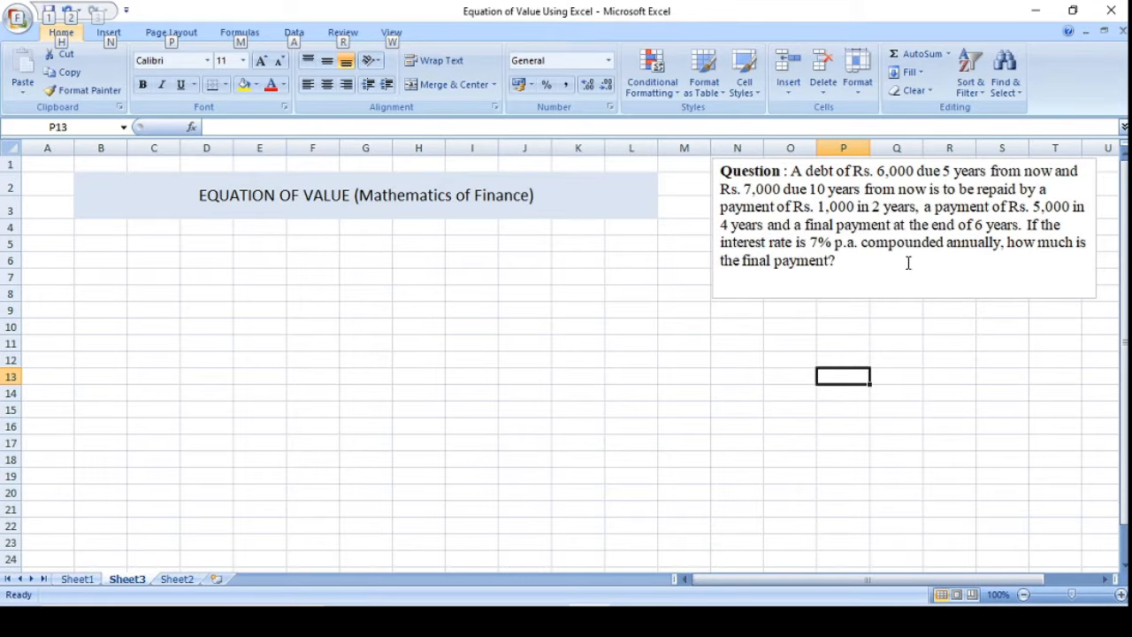
On Sheet2, enter the label "Value of old obligations" in merged cell O14.
click(181, 582)
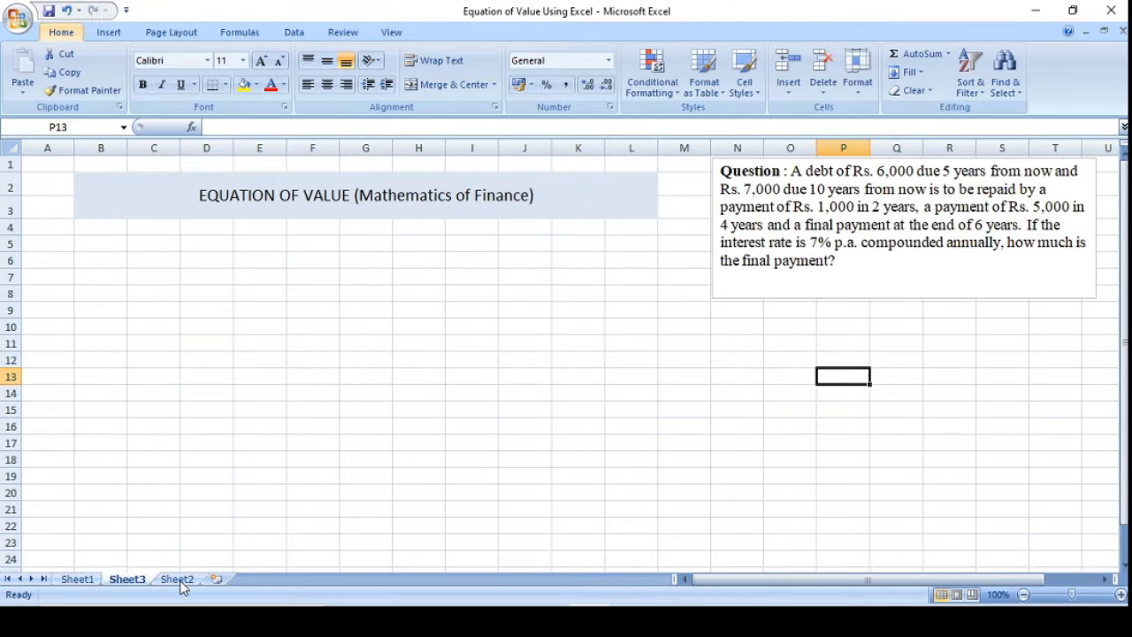
click(180, 580)
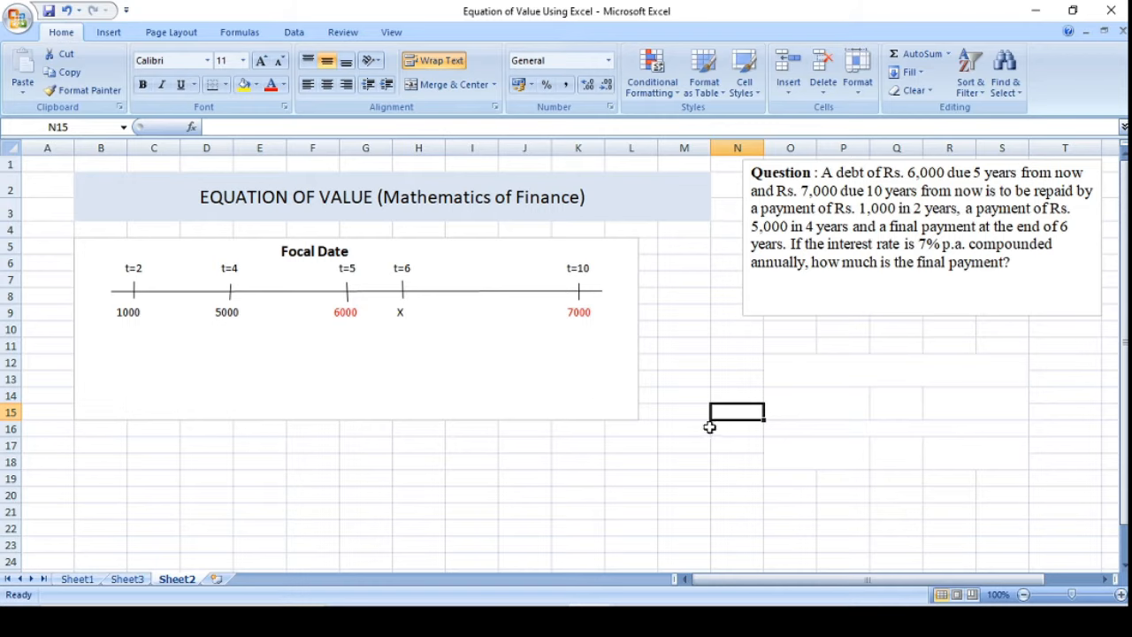
click(808, 413)
text(Va)
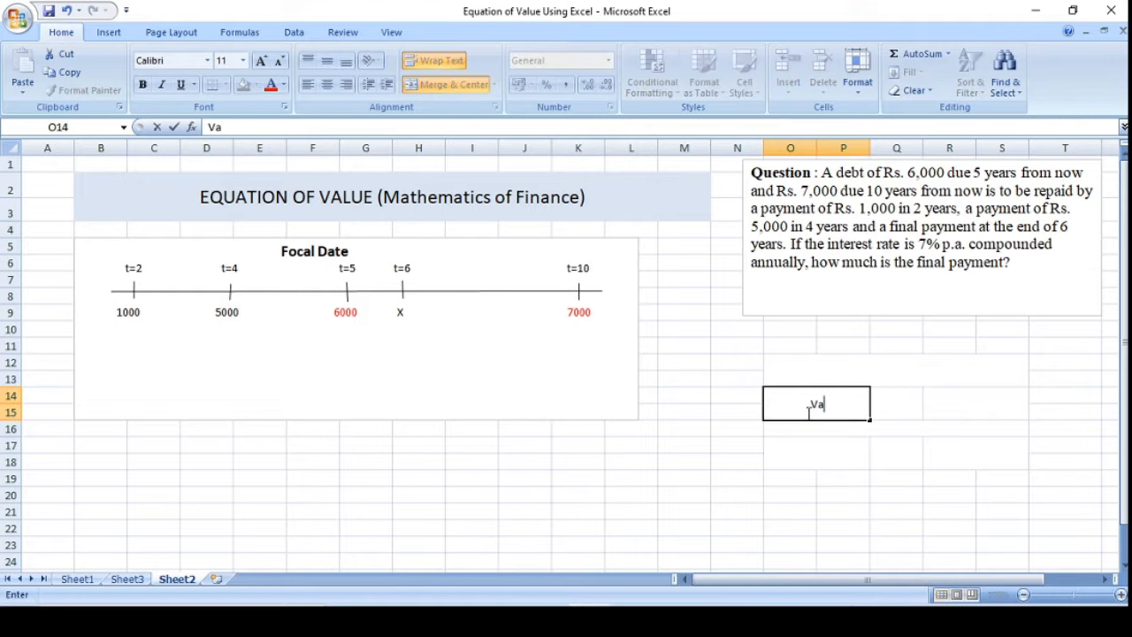
text(lue of olb)
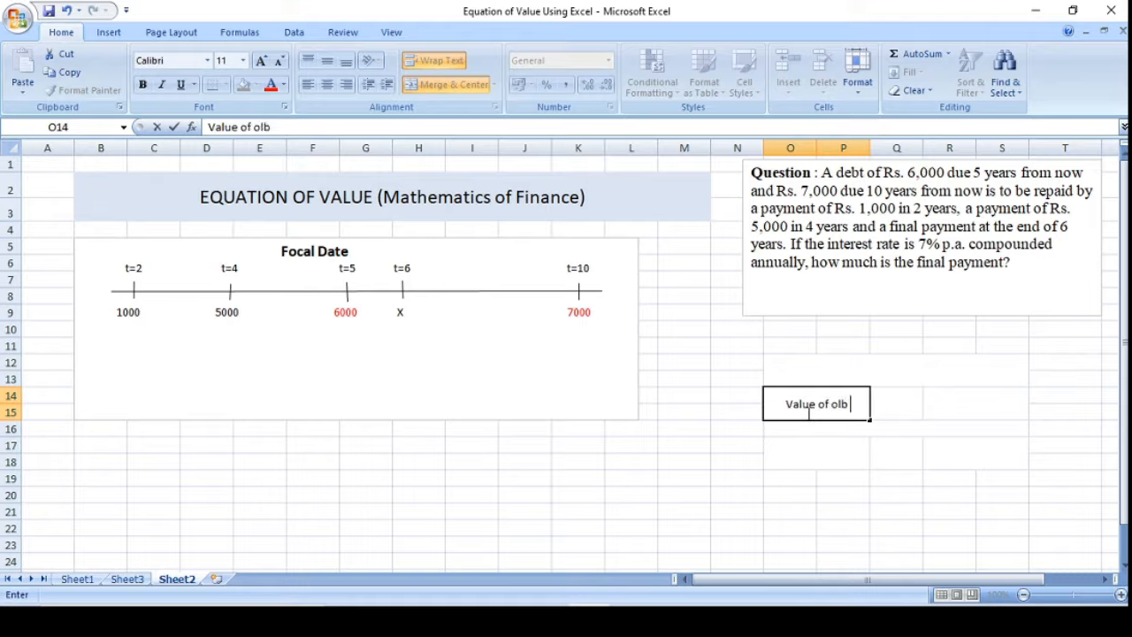
key(BackSpace)
text(d obli)
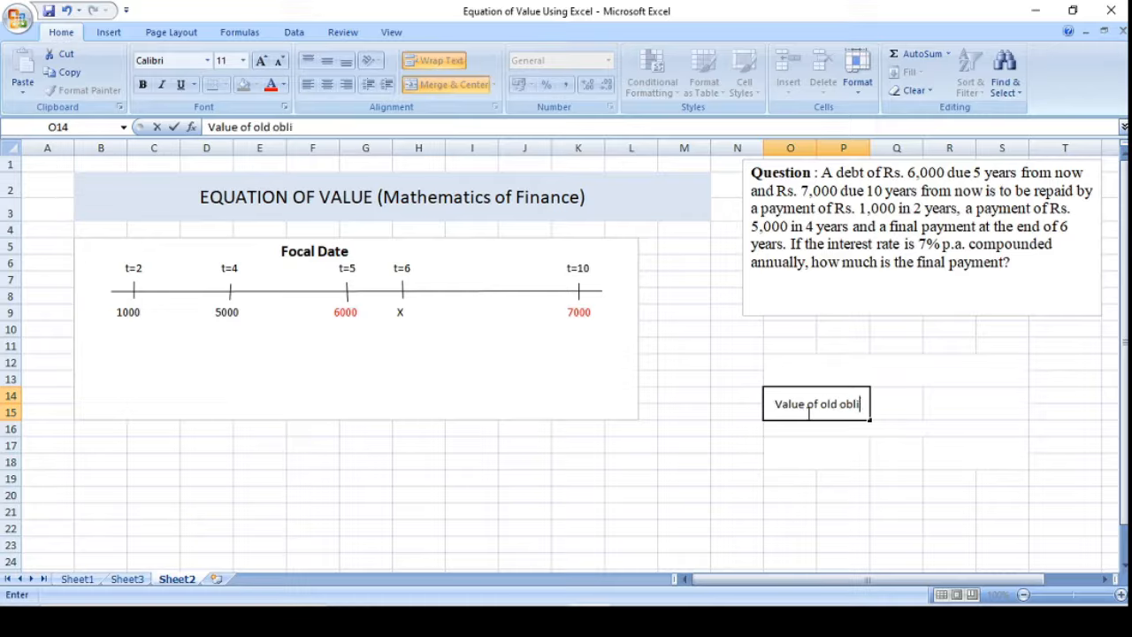
text(gations)
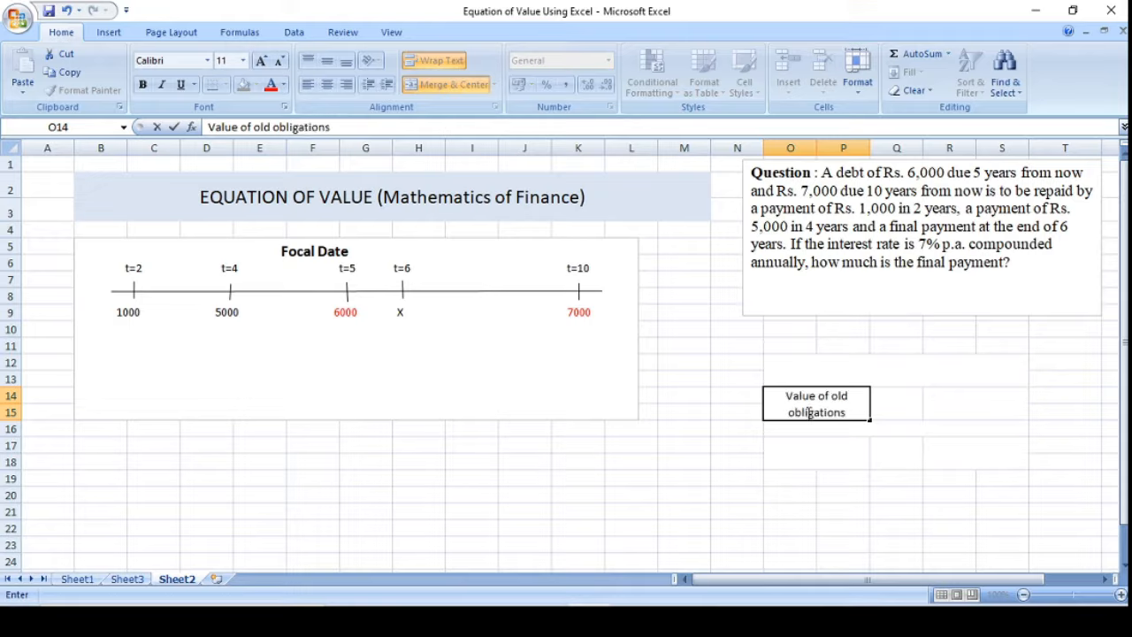
key(Tab)
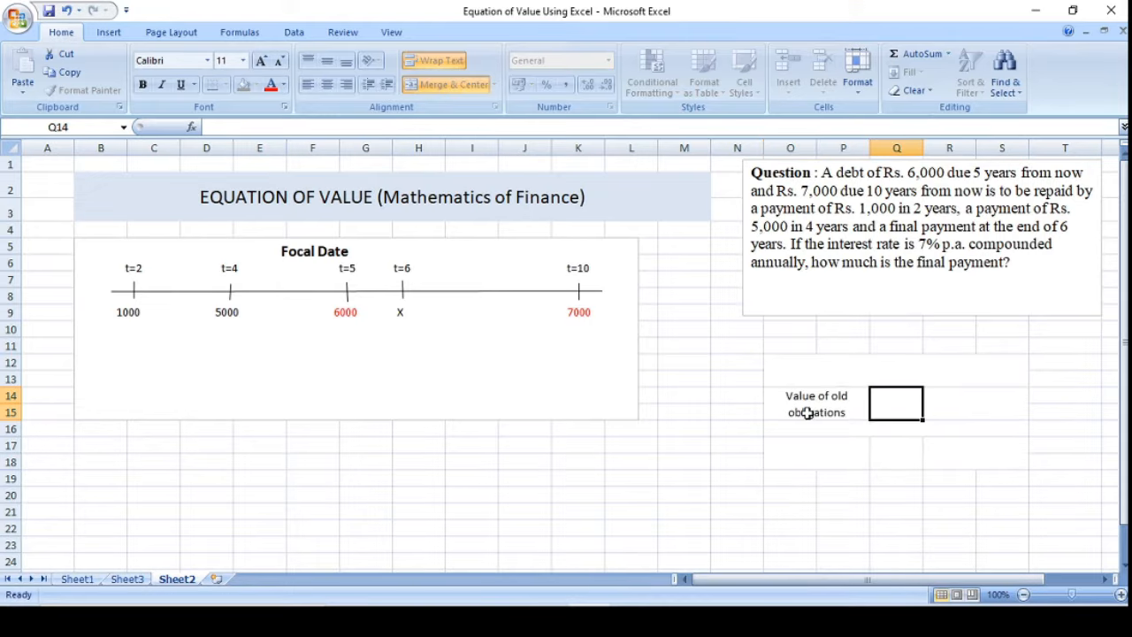
Enter "=" in Q14 and "Value of New obligations" in merged cell R14.
text(=)
key(Return)
key(Right)
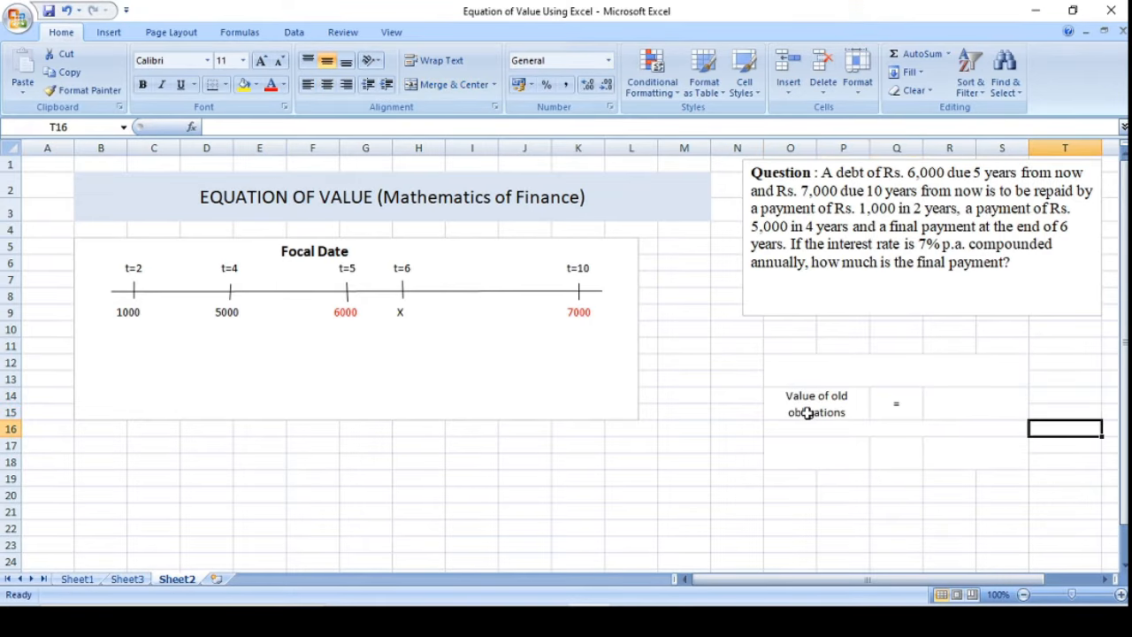
key(Up)
key(Left)
text(V)
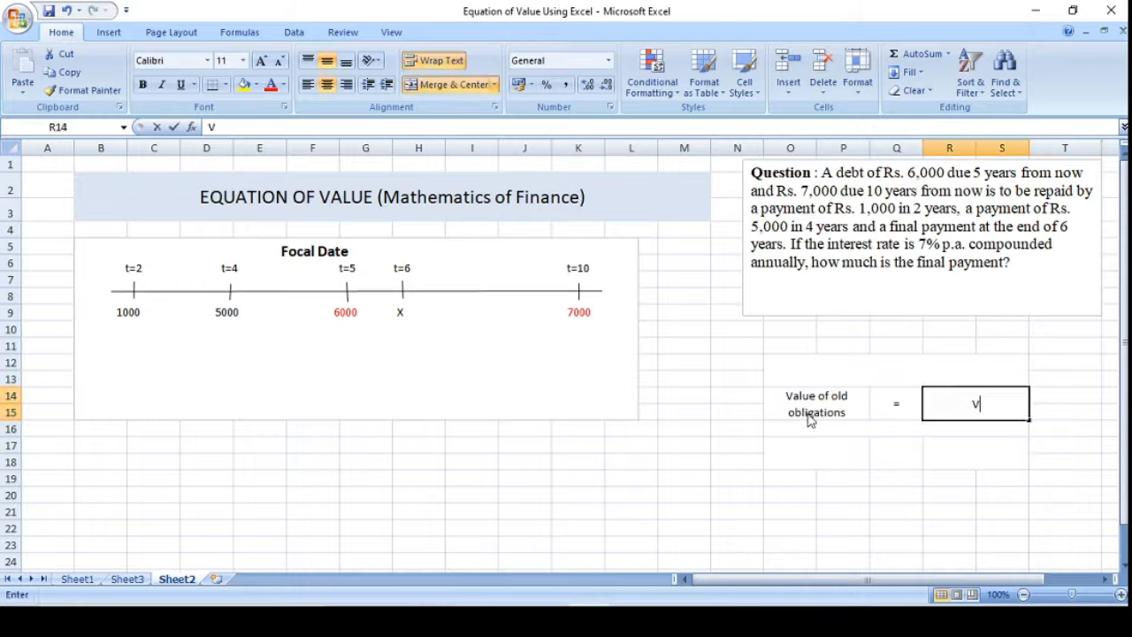
text(alue o)
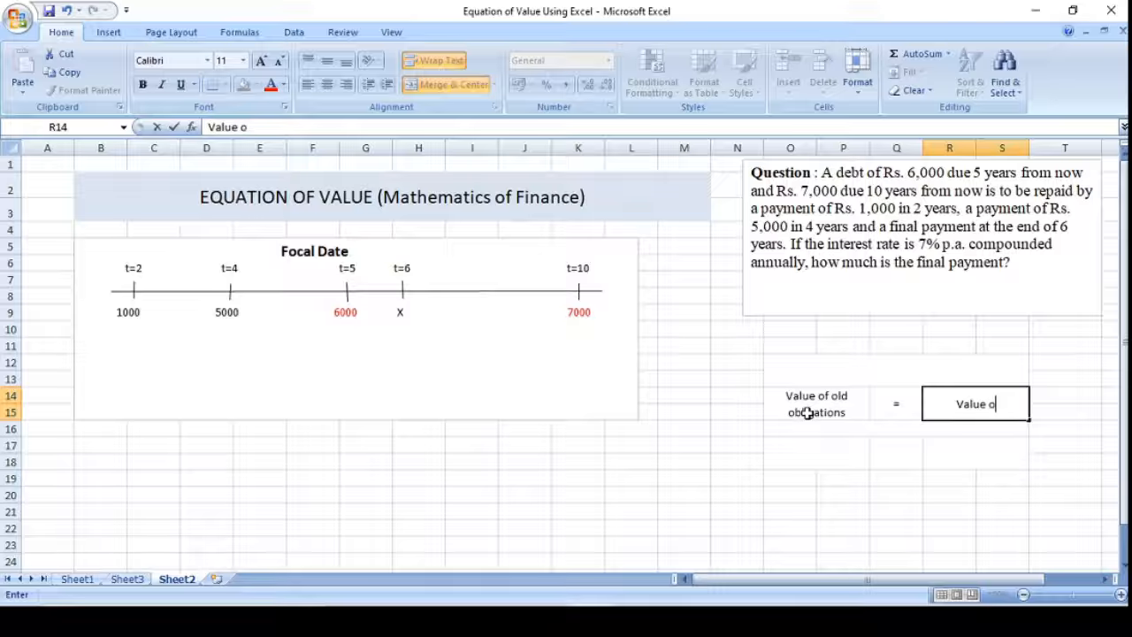
text(f New )
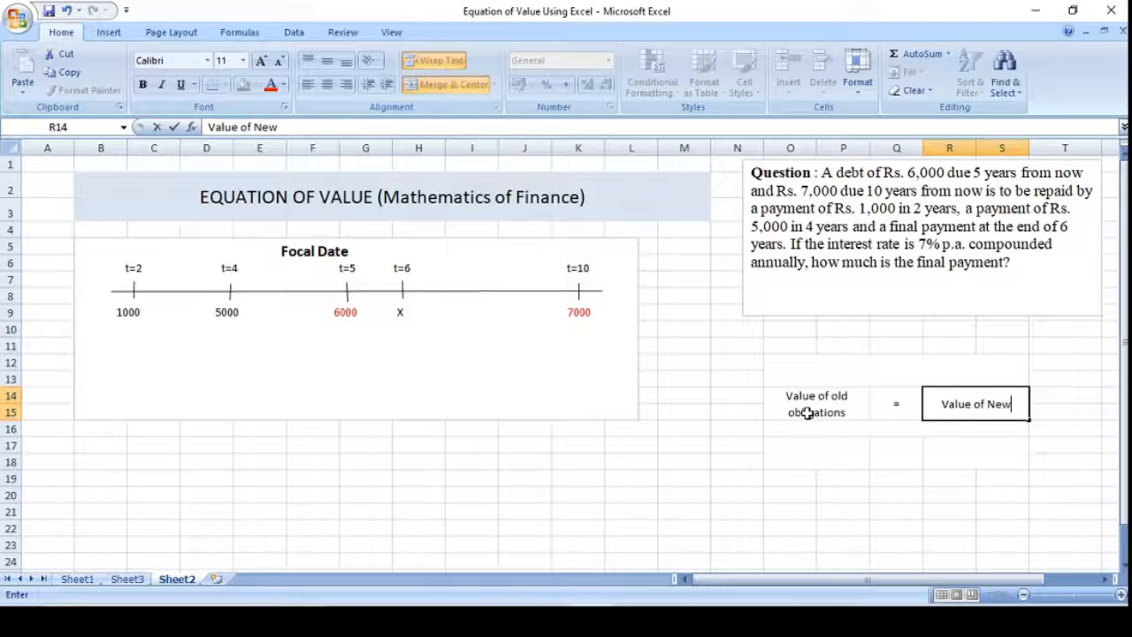
text(obl)
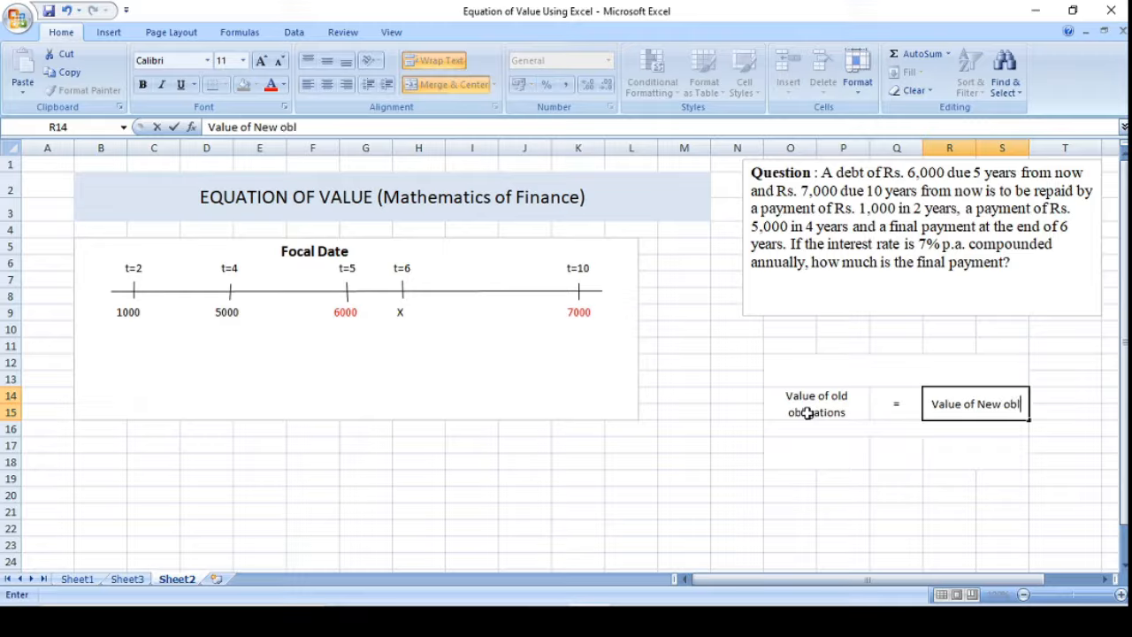
text(igations)
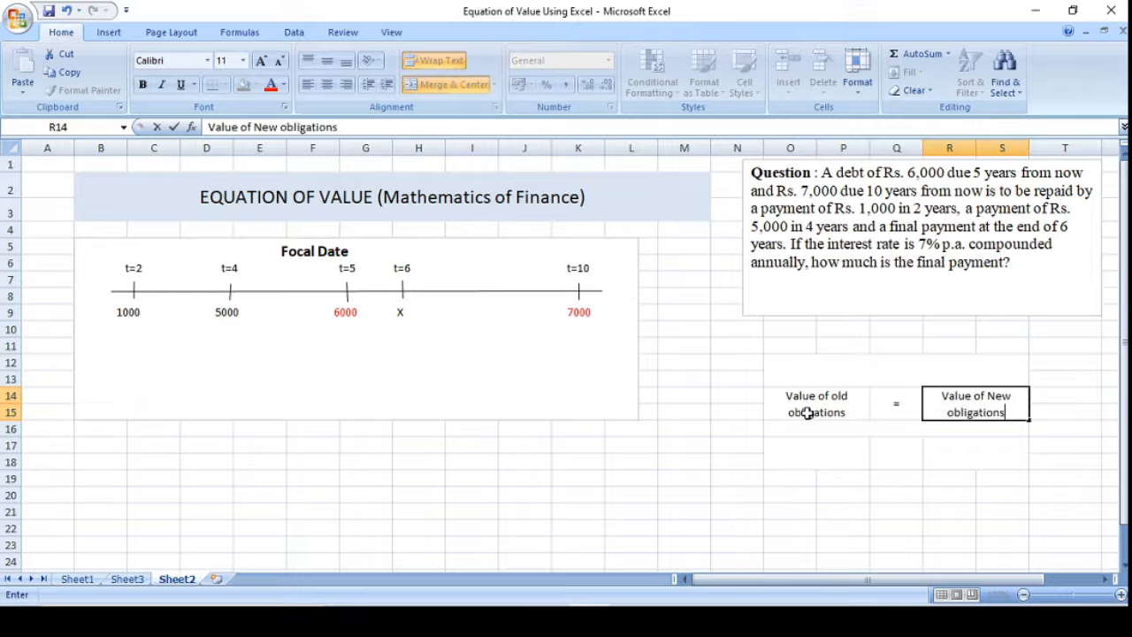
Enter "or" in merged cell O16 and "Value of loans/debts" in merged cell O17.
click(859, 427)
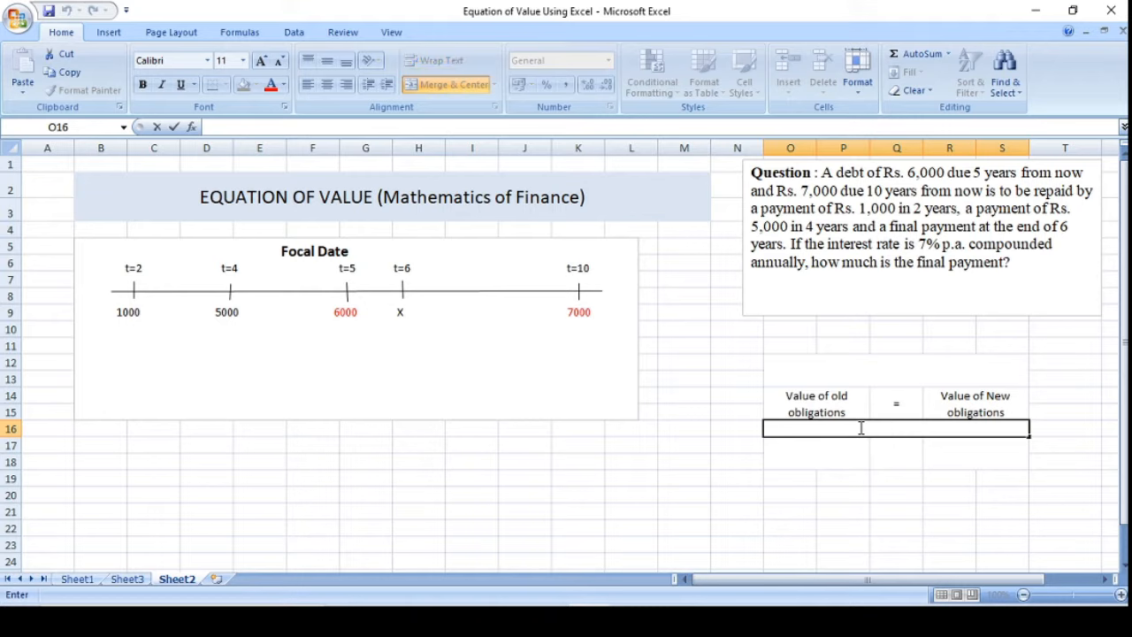
text(or)
key(Left)
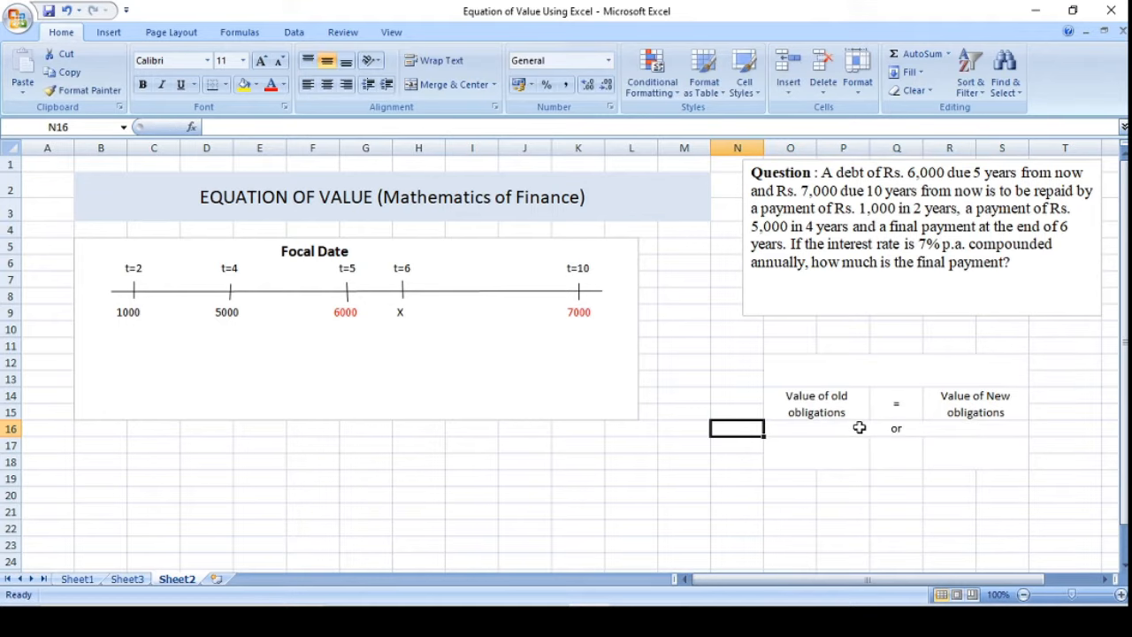
click(842, 445)
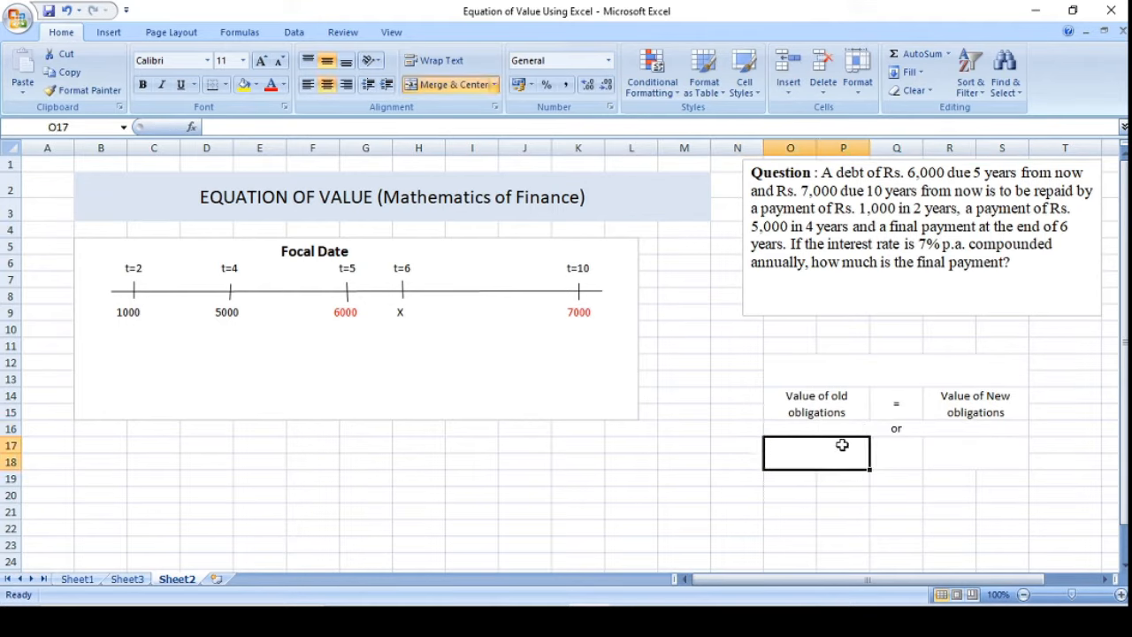
text(Va)
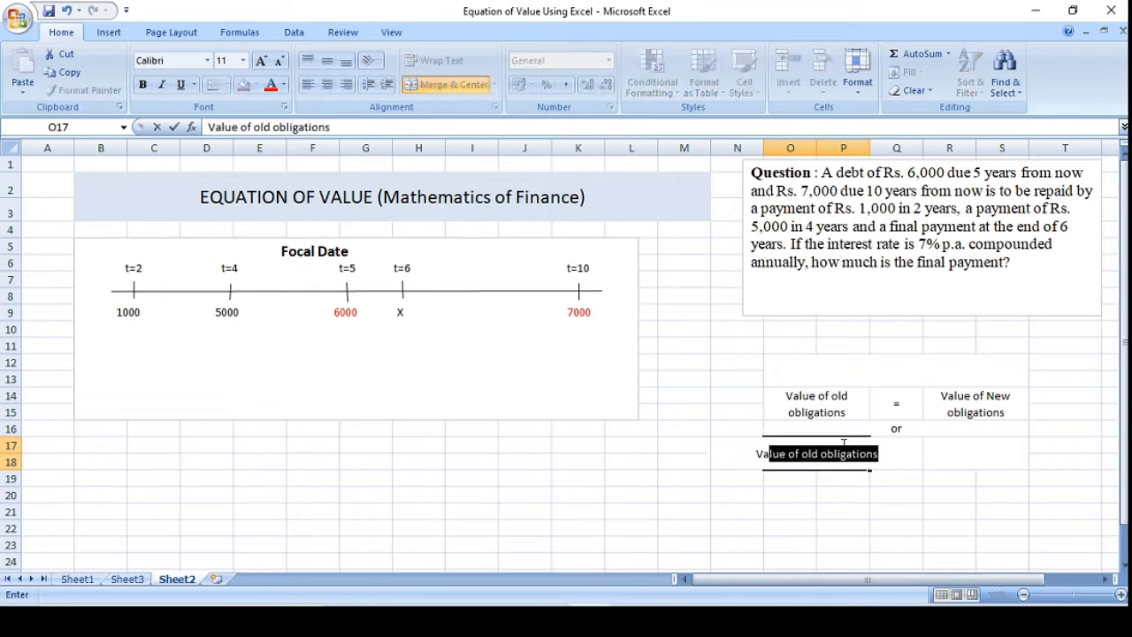
text(lue of loan)
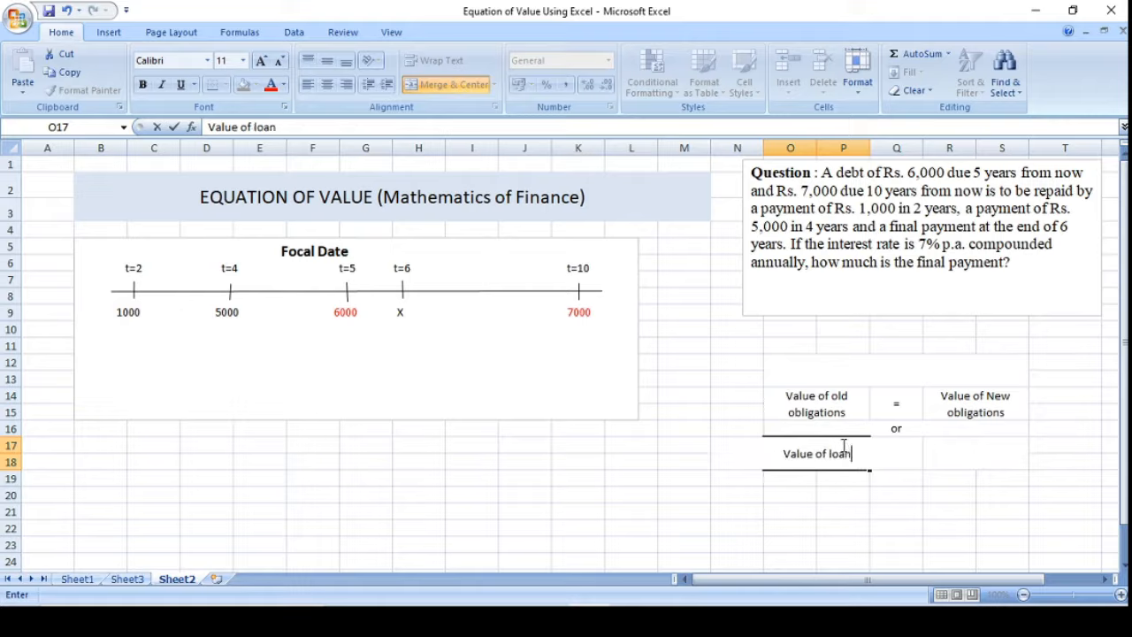
text(s/debts)
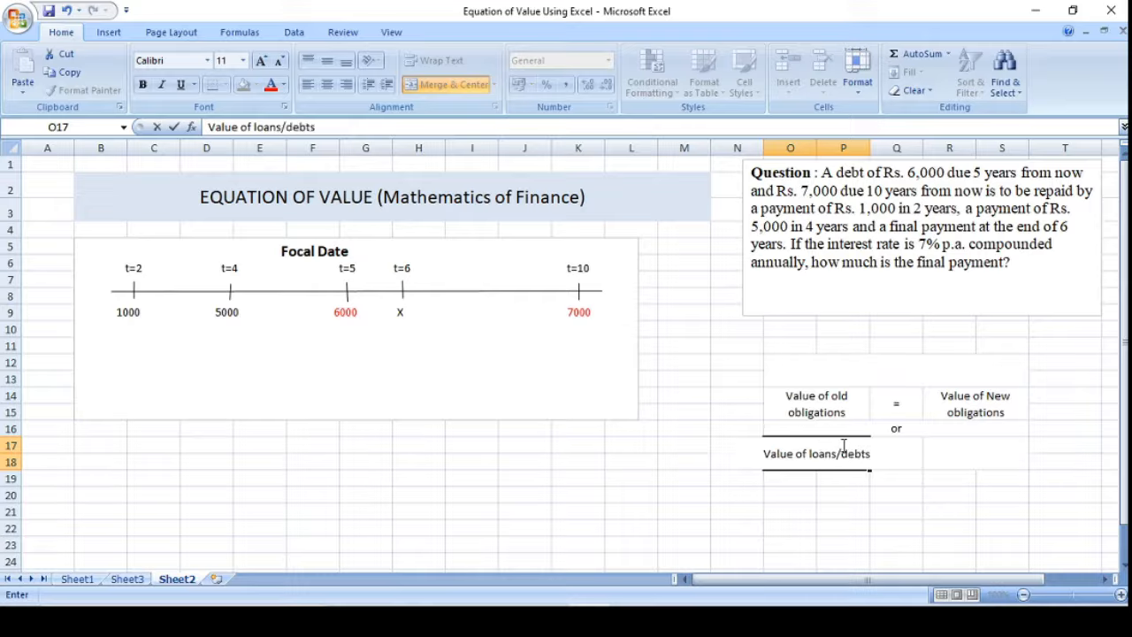
key(Tab)
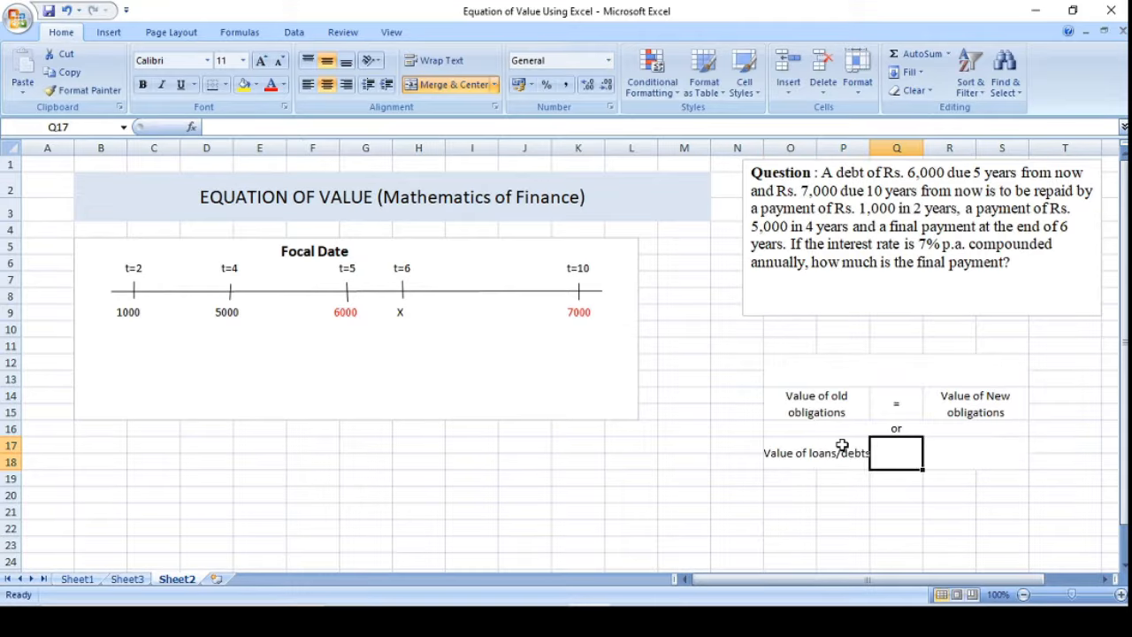
Enter "=" in Q17 and "Value of payment" in merged cell R17.
text(=)
key(Return)
key(Right)
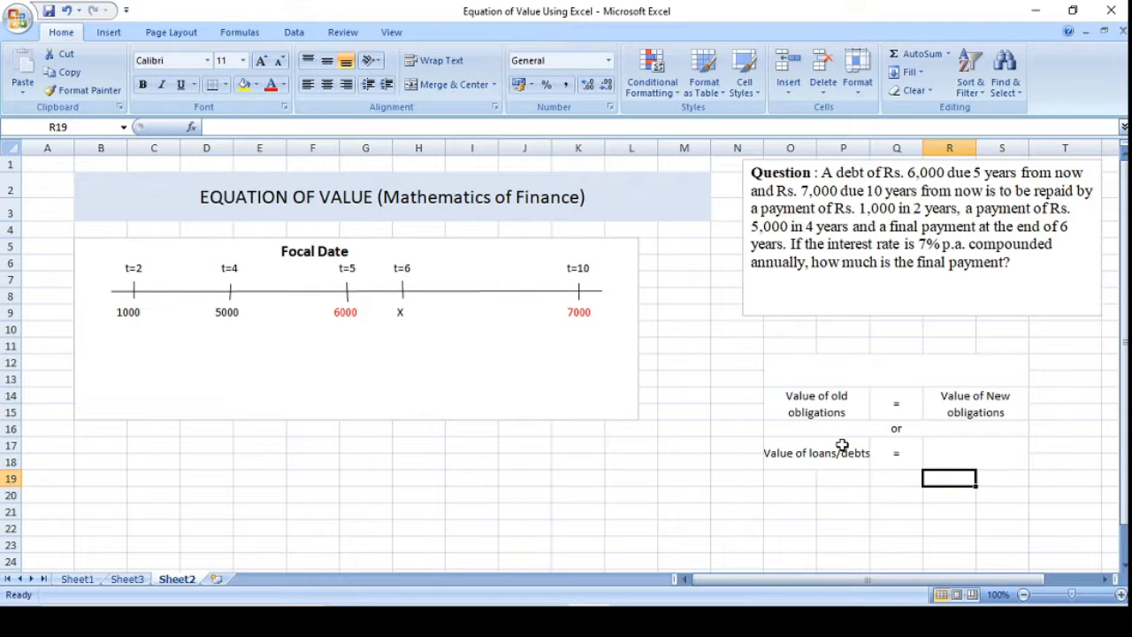
key(Up)
text(Value)
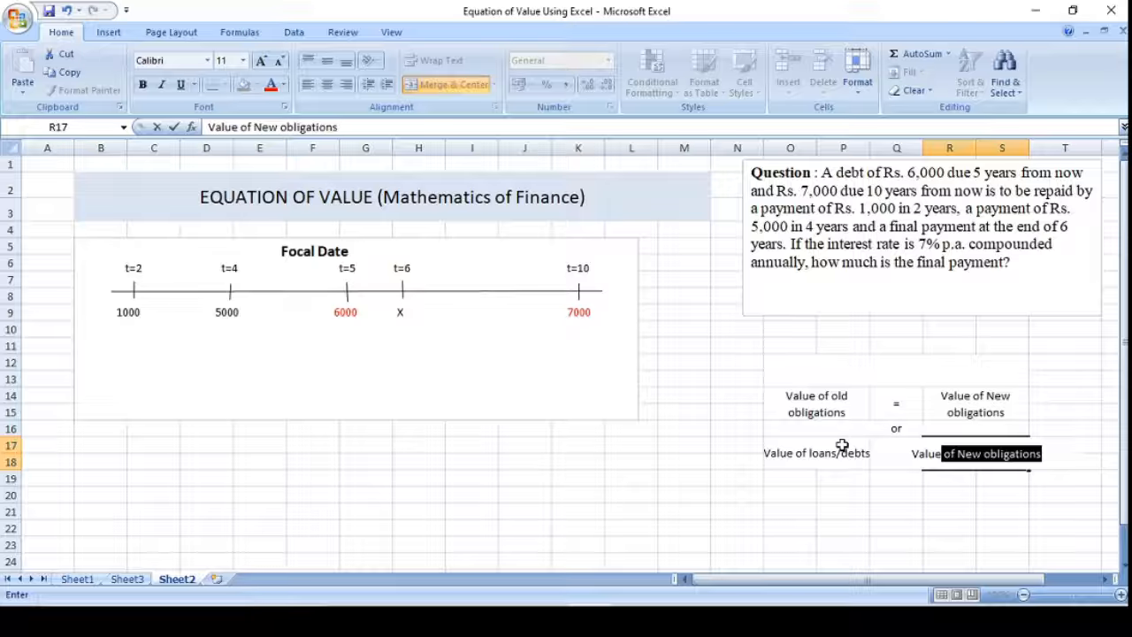
key(BackSpace)
key(BackSpace)
text(of)
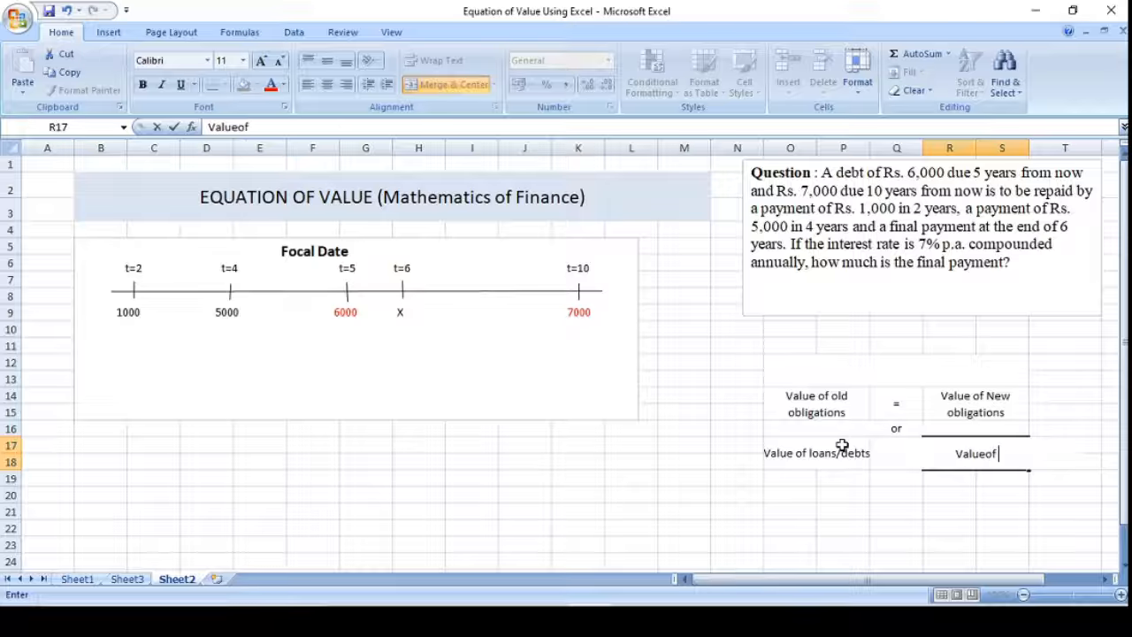
text( paymn)
key(BackSpace)
text(ent)
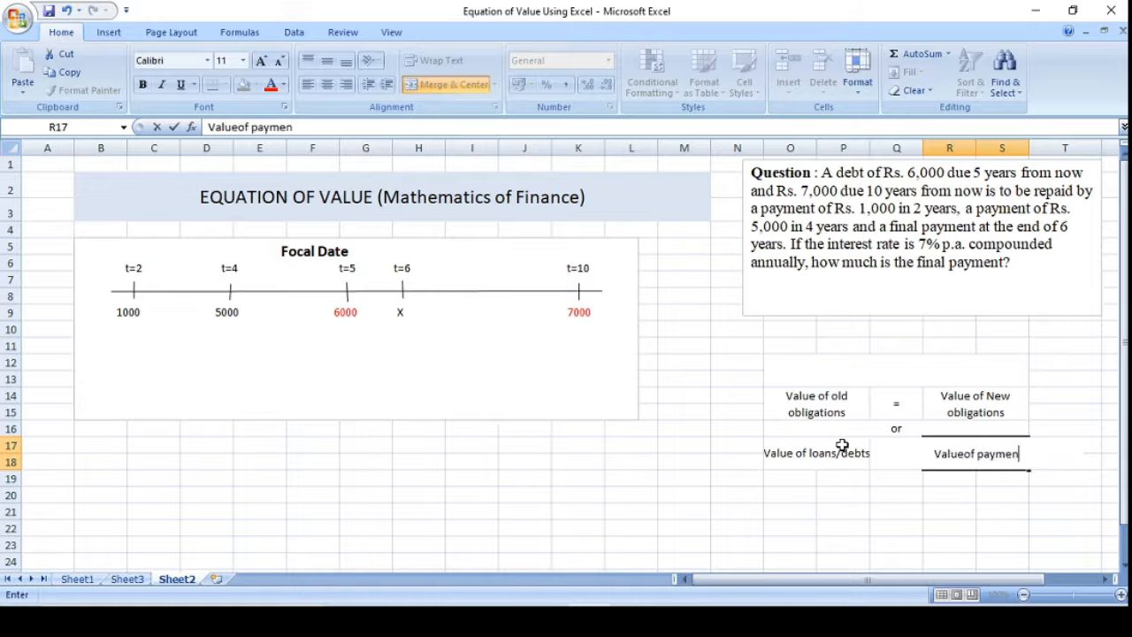
click(963, 456)
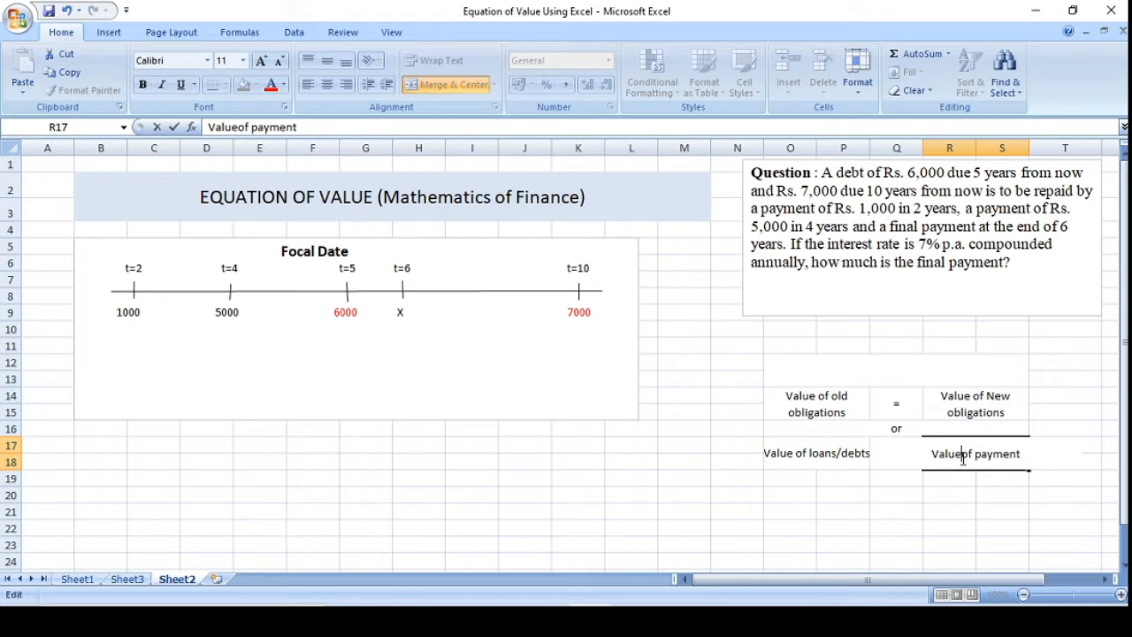
click(945, 508)
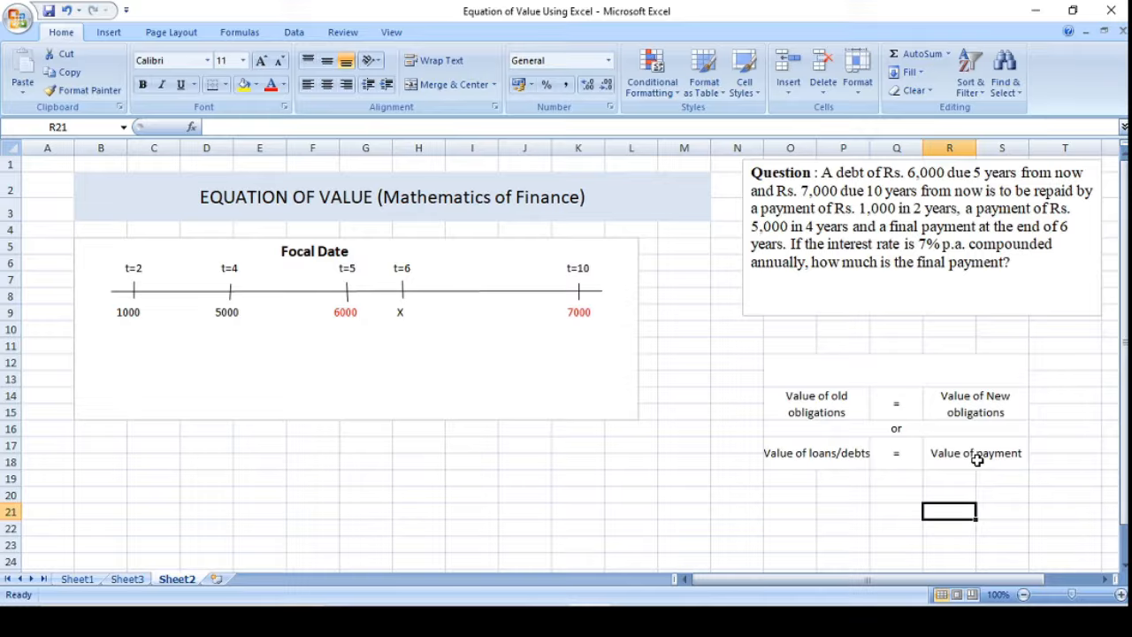
Enter the heading "At Comparison/focal date" in merged cell O12 above the two equations.
click(890, 370)
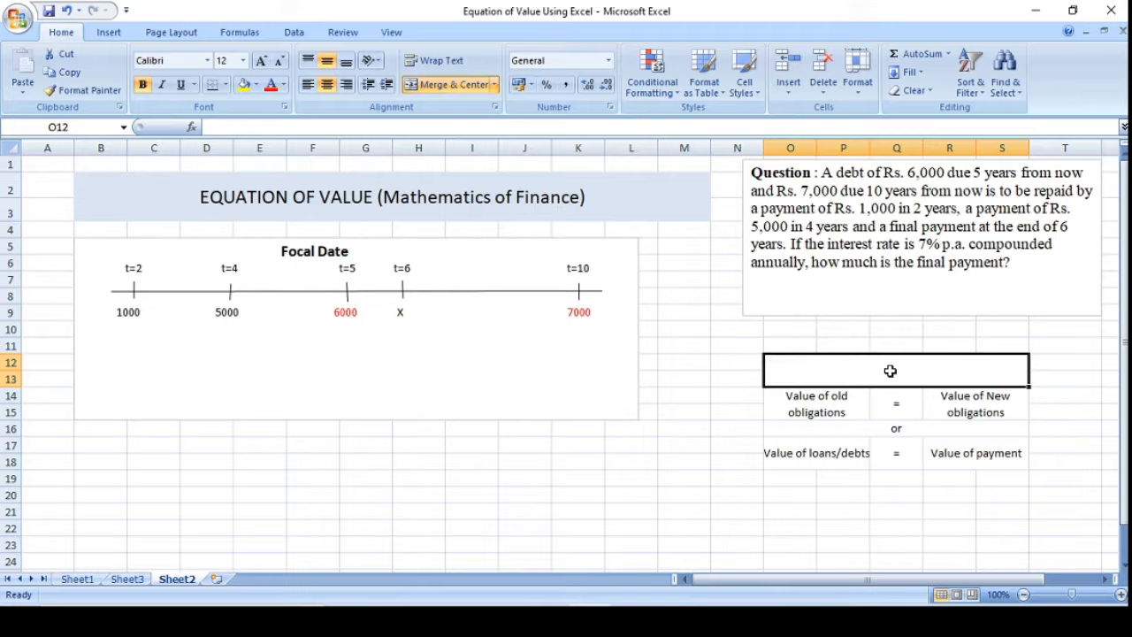
text(At)
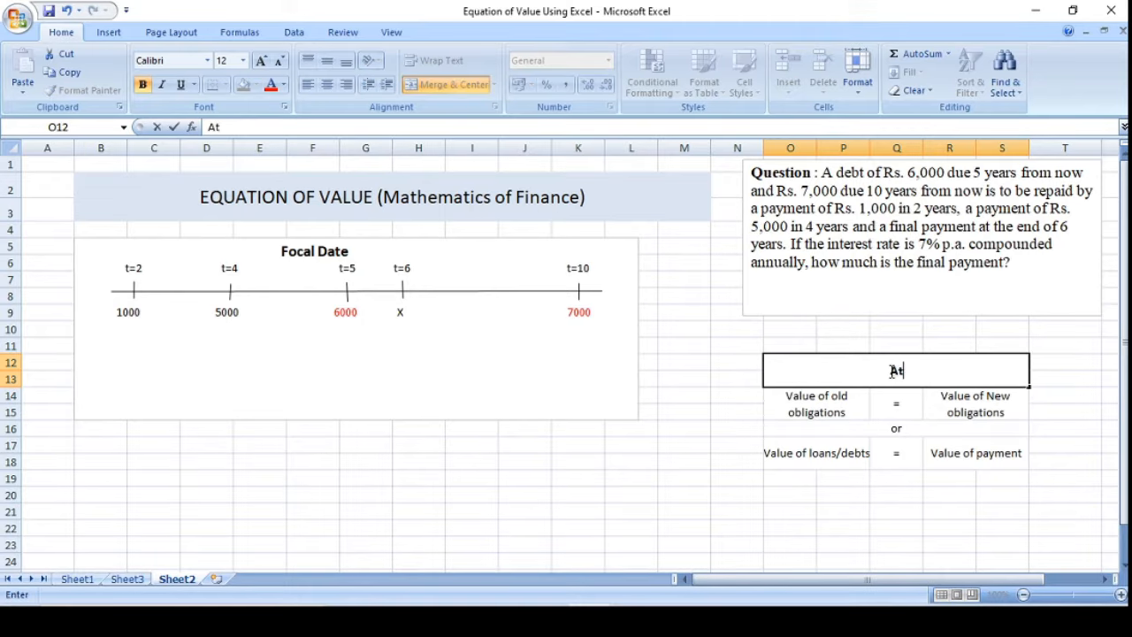
text( s)
key(BackSpace)
text(omparison)
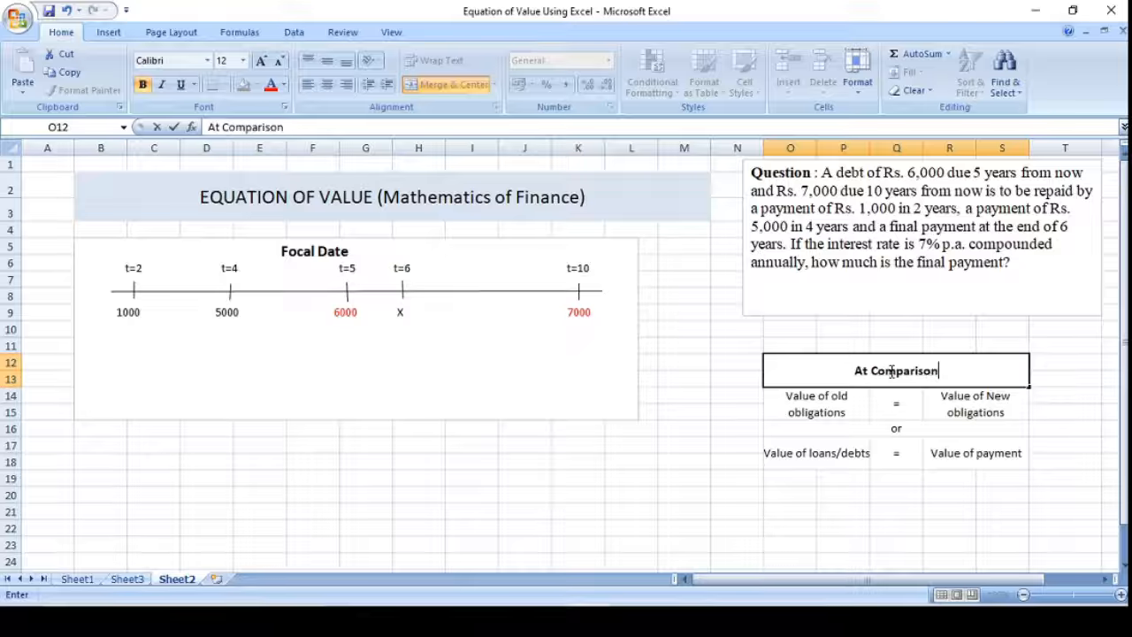
text(/)
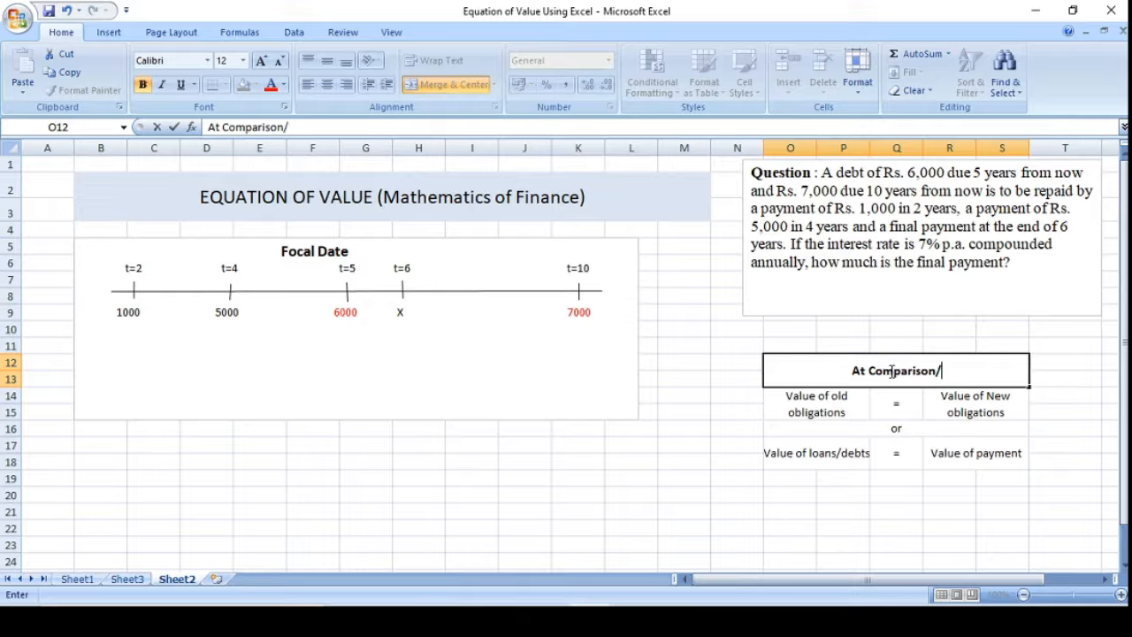
text(focal)
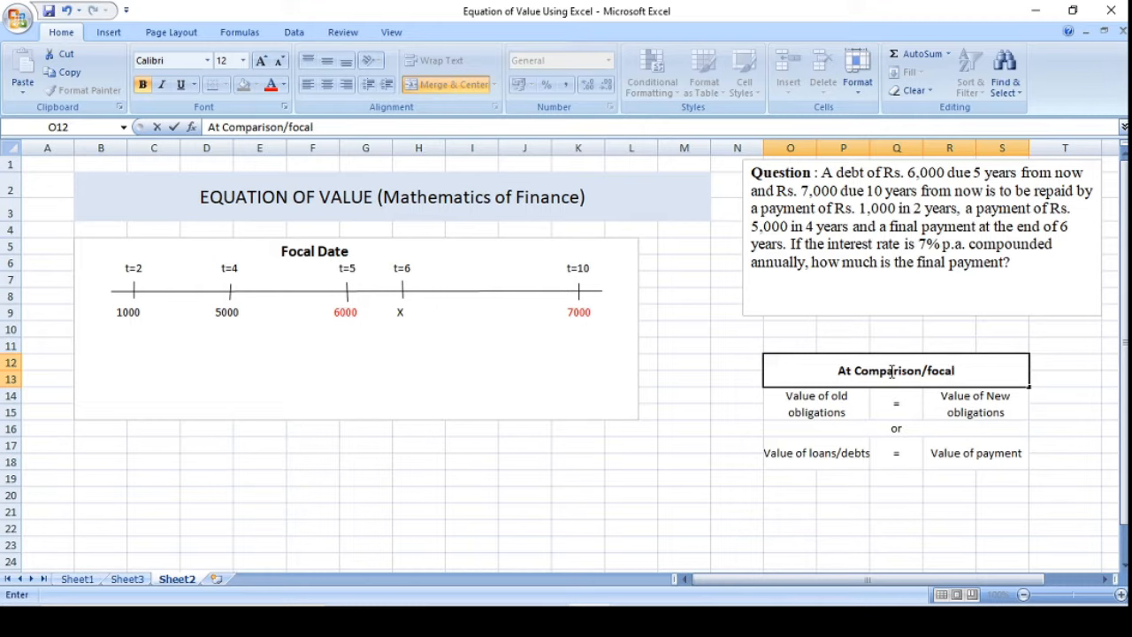
text(date)
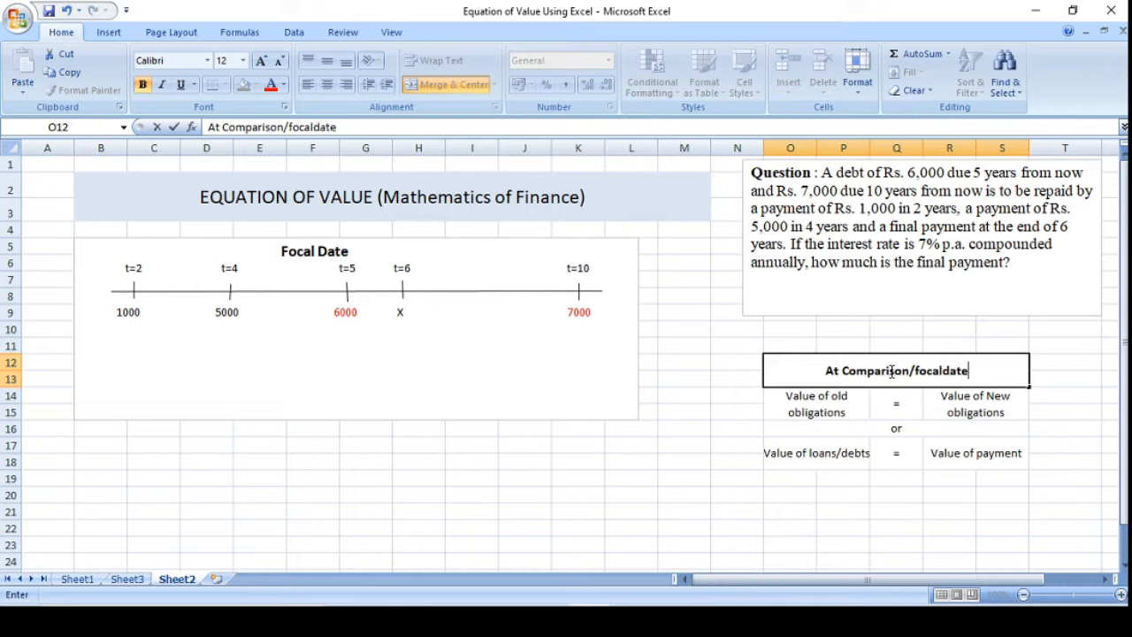
click(943, 371)
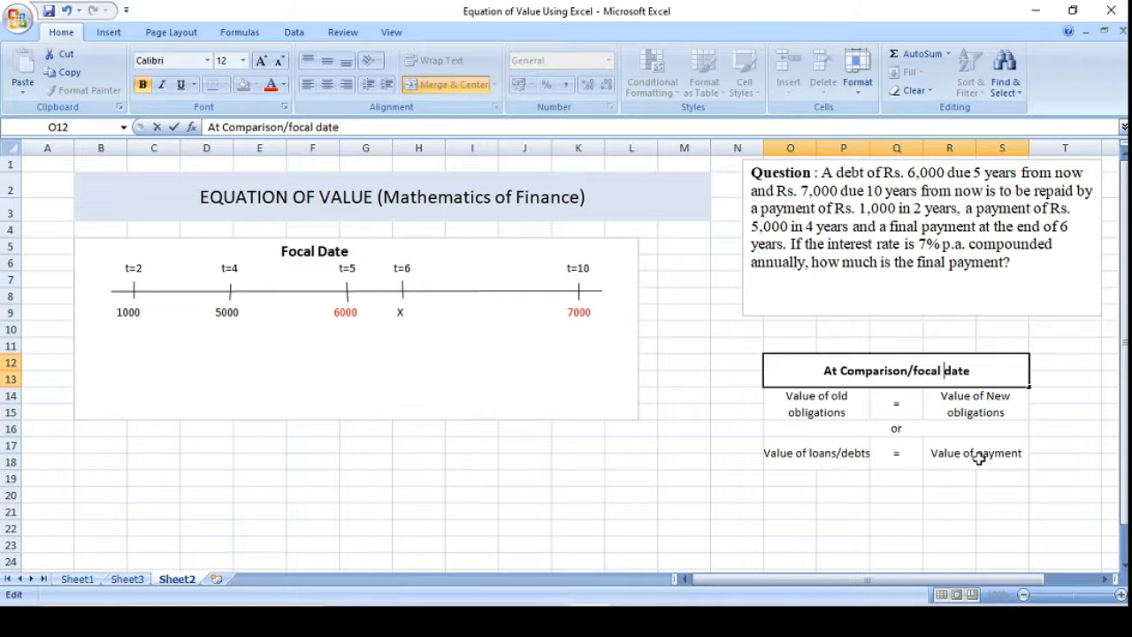
Change the label in R17 to the plural "Value of payments".
double_click(1014, 455)
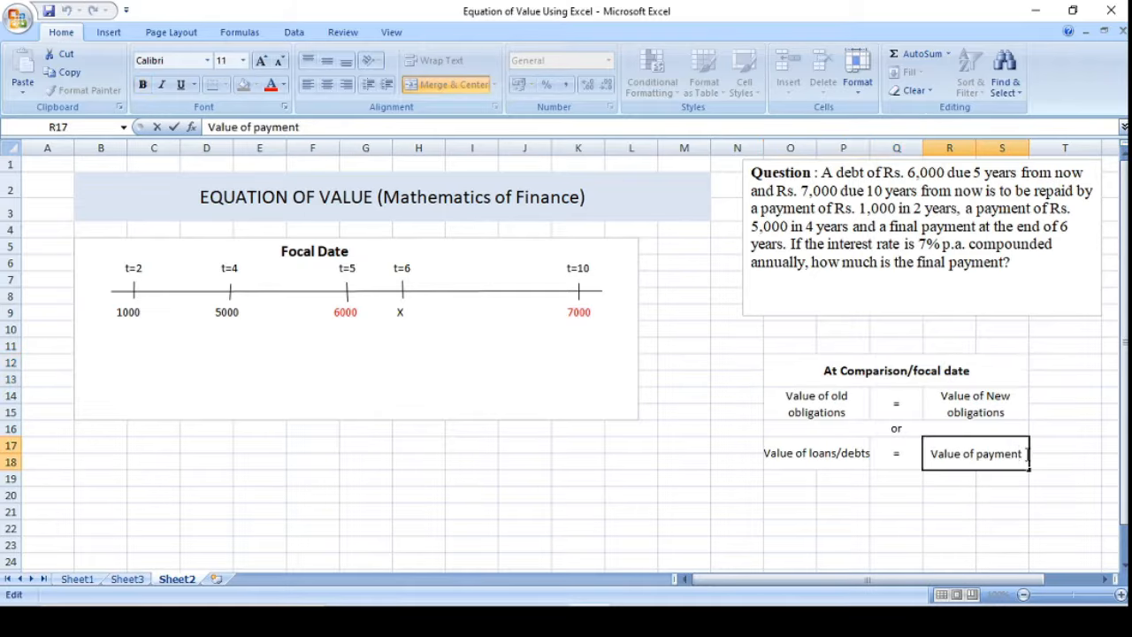
text(s)
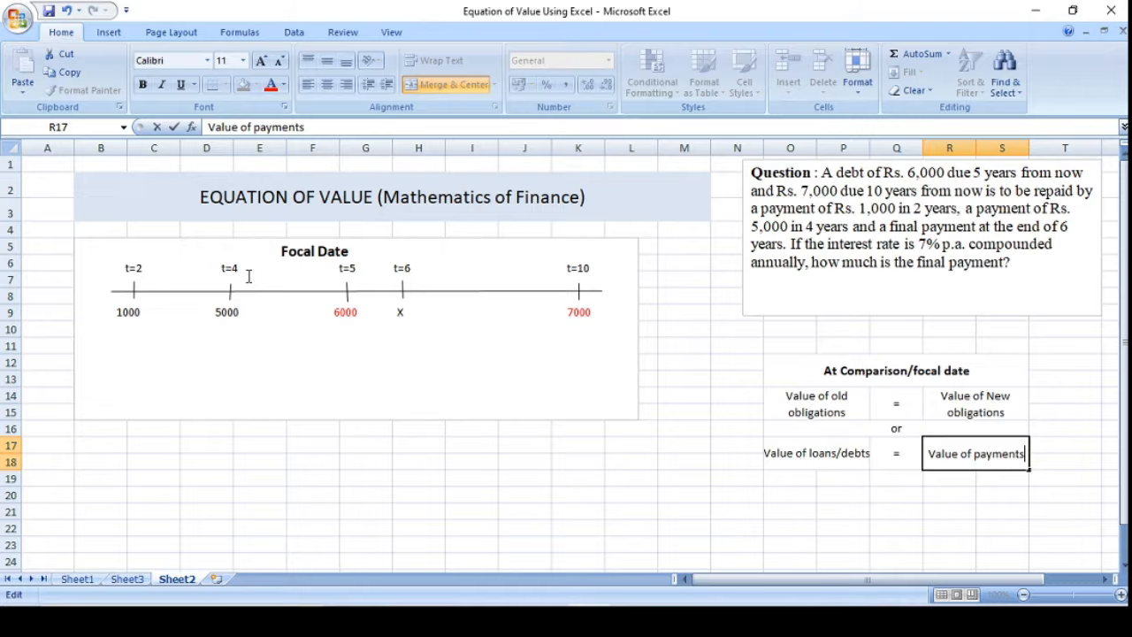
Add "(t=6)" after the "Focal Date" heading above the timeline.
click(361, 250)
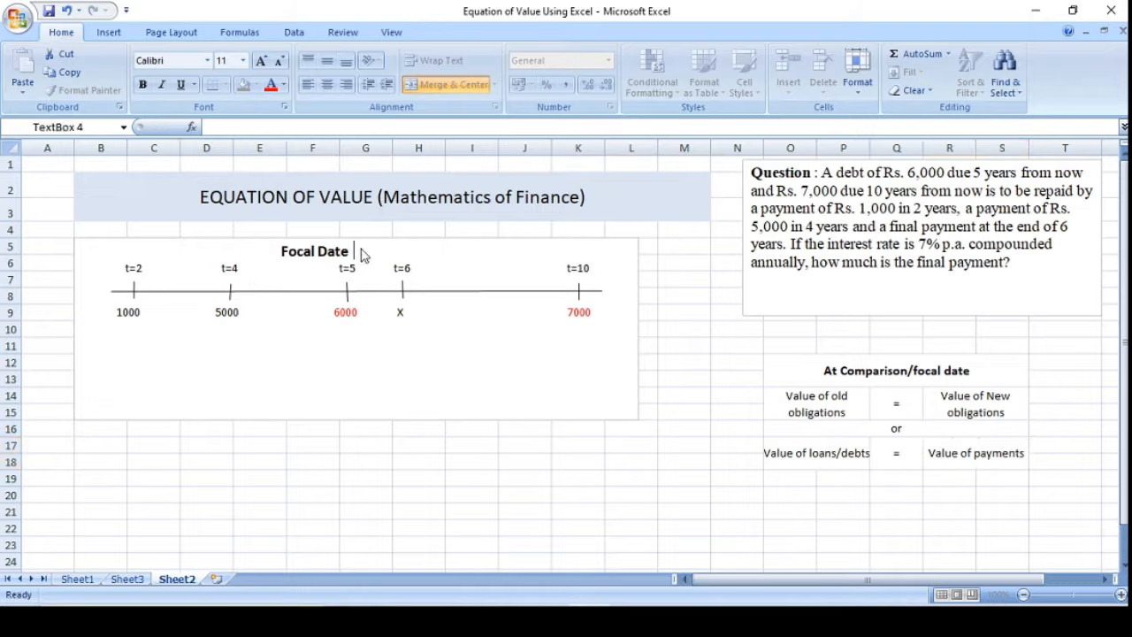
text(()
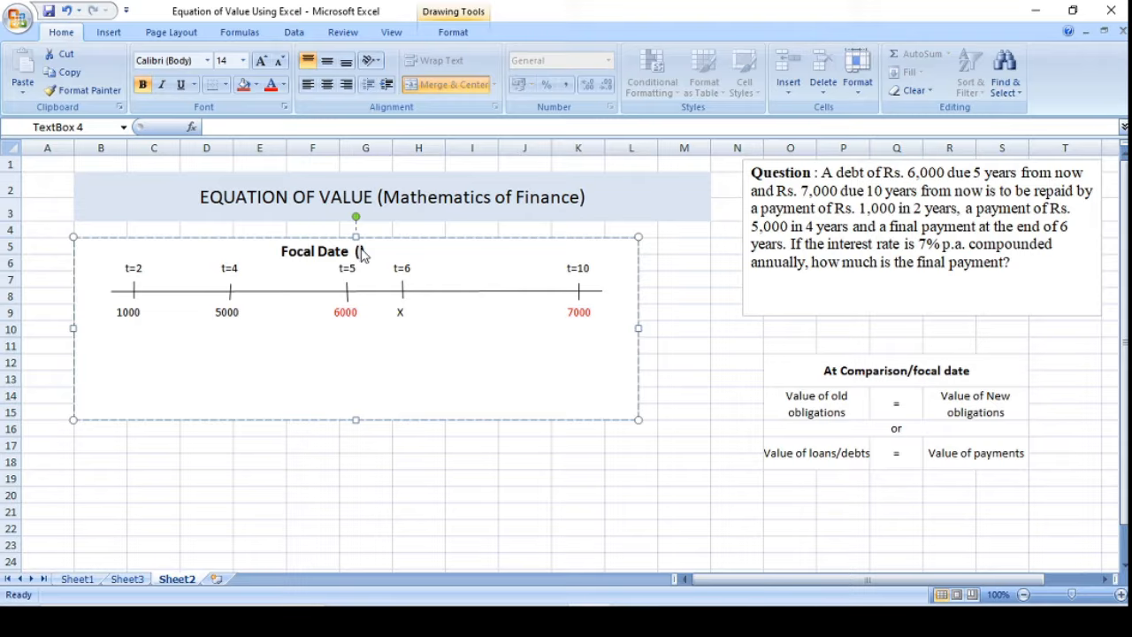
text(t))
text(=6)
click(488, 350)
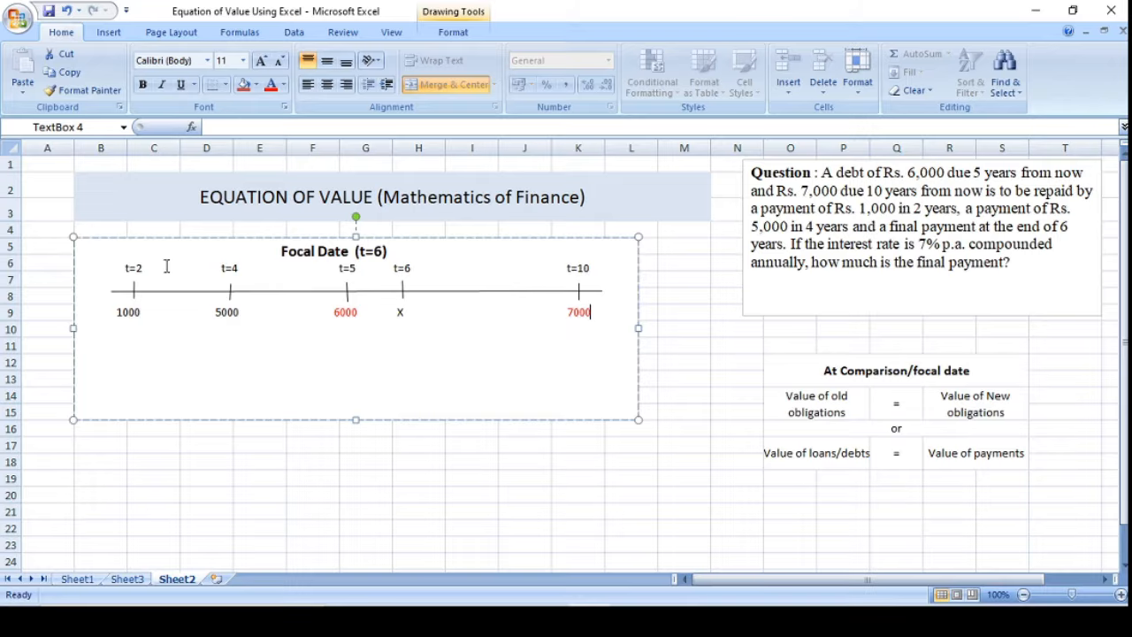
Draw an elbow arrow connector about 5.7 cm wide below the timeline, from the 7000 debt back toward X at t=6.
click(107, 32)
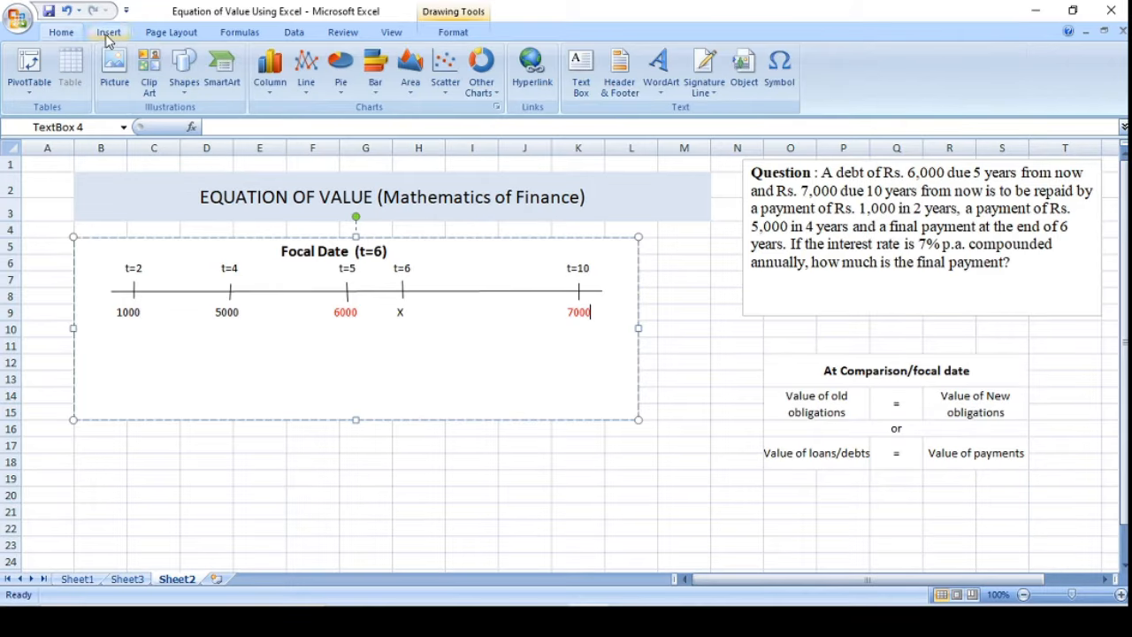
click(186, 100)
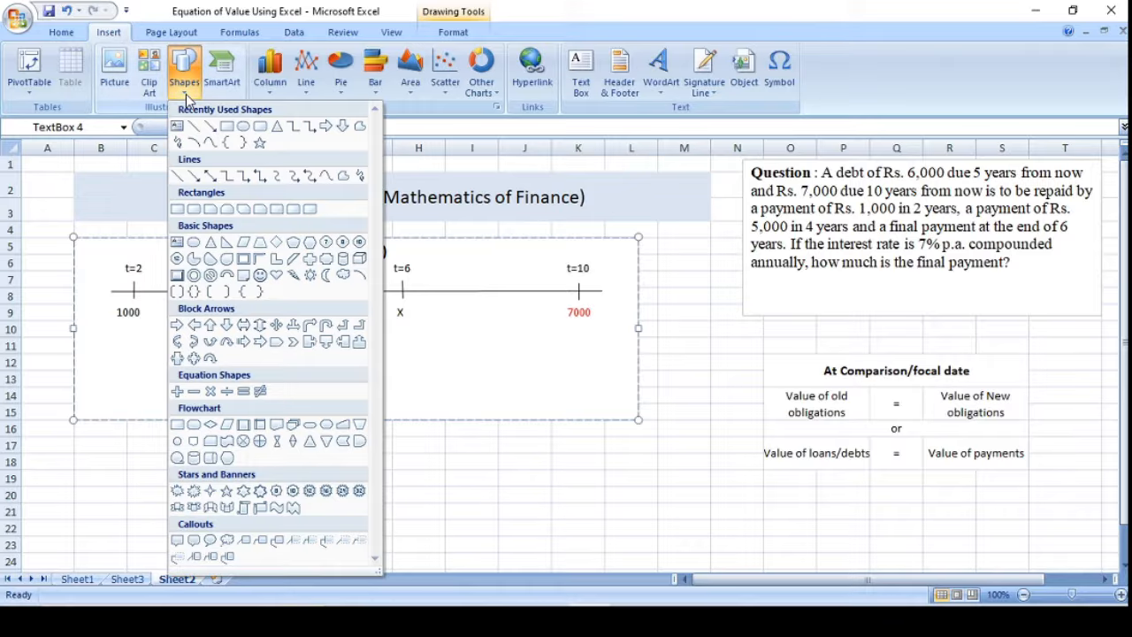
click(245, 176)
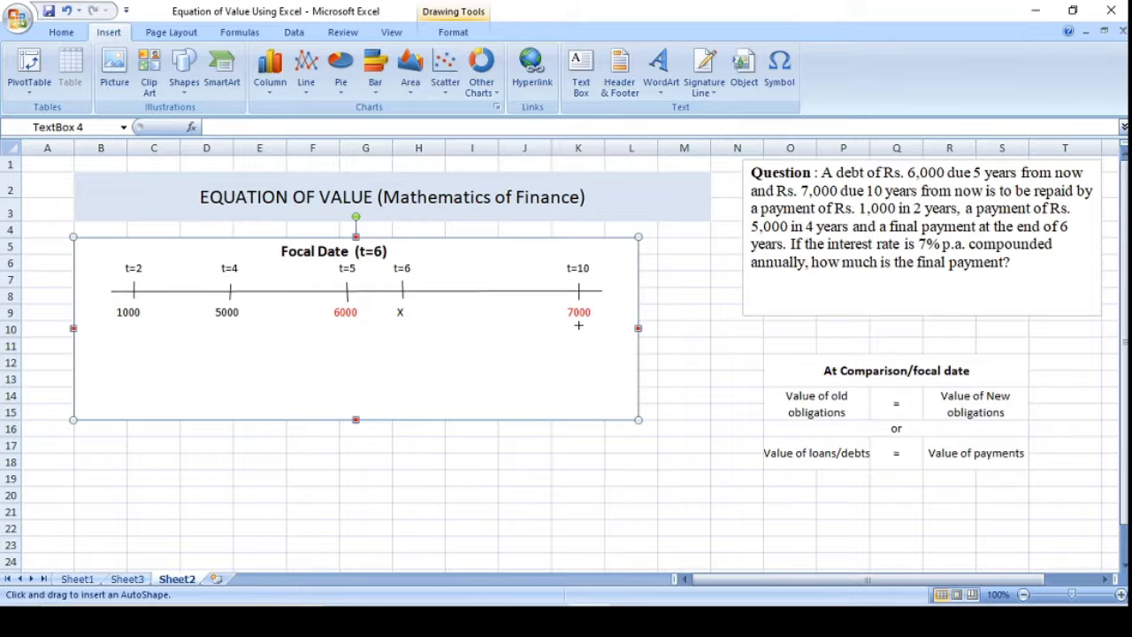
drag(579, 326, 379, 343)
click(346, 326)
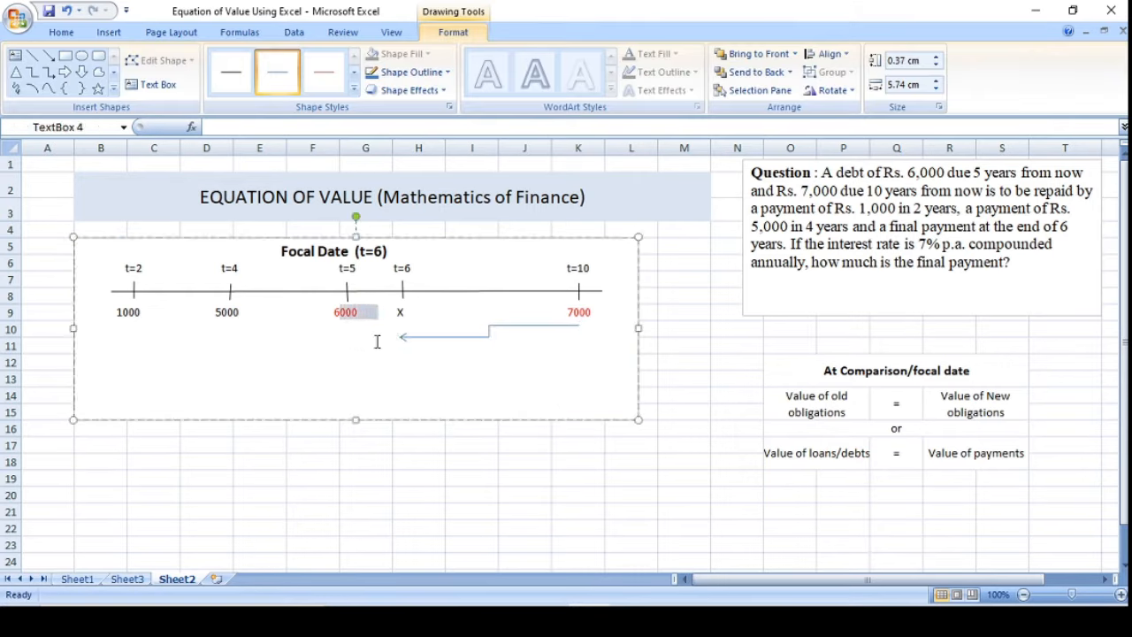
Draw elbow arrow connectors from 6000, 5000 and 1000 toward the focal date, about 1.7, 4.9 and 8 cm wide, each ending lower.
click(48, 74)
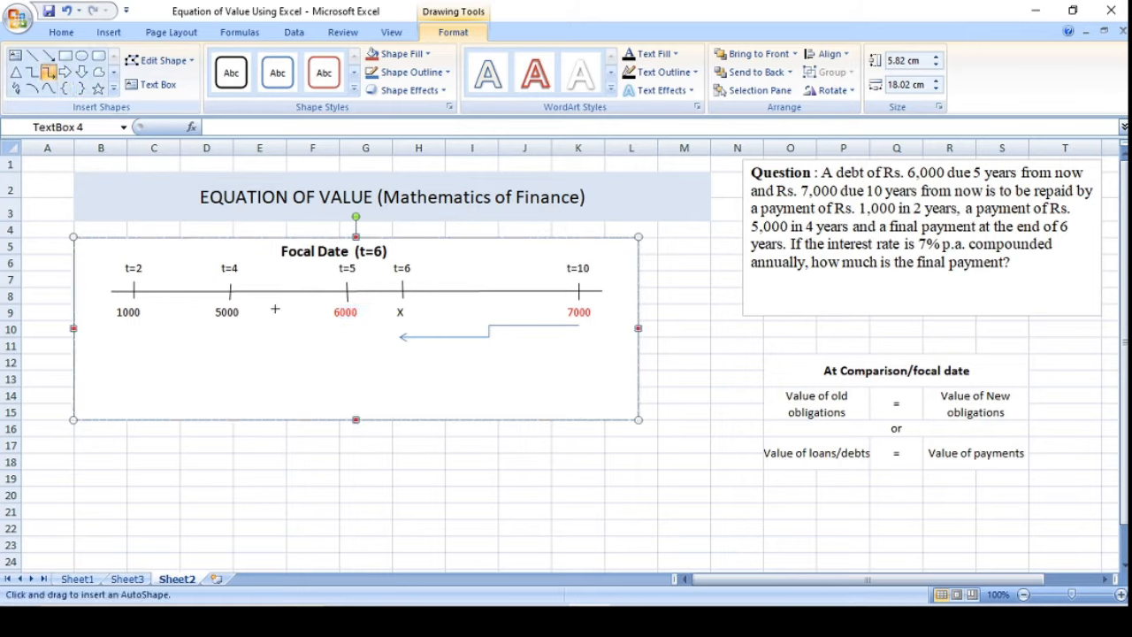
drag(338, 328, 390, 344)
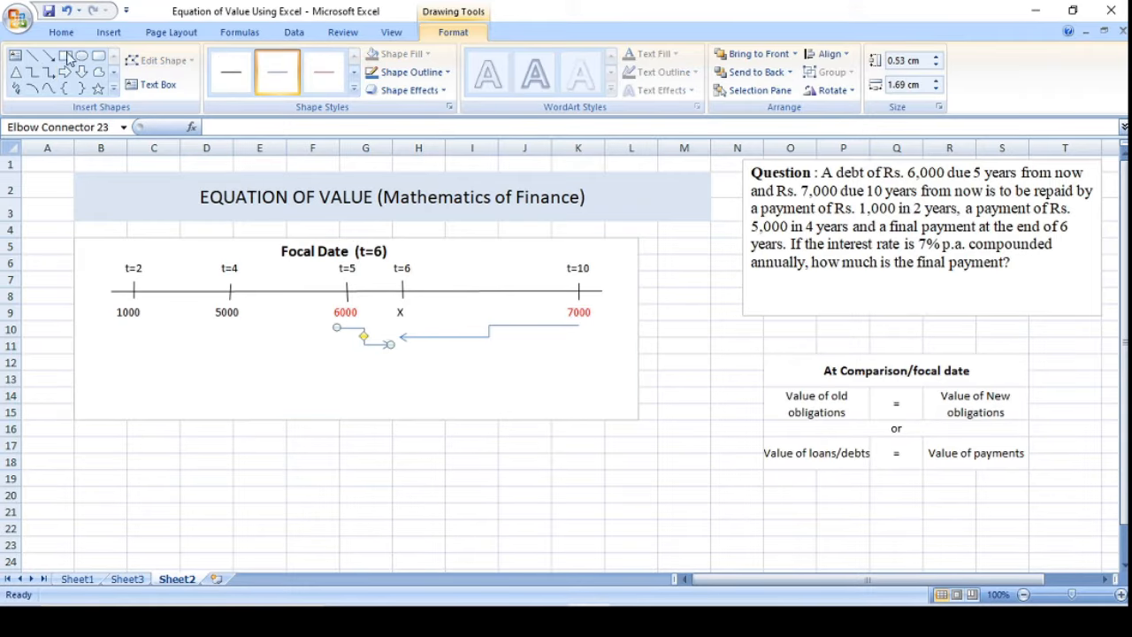
click(49, 73)
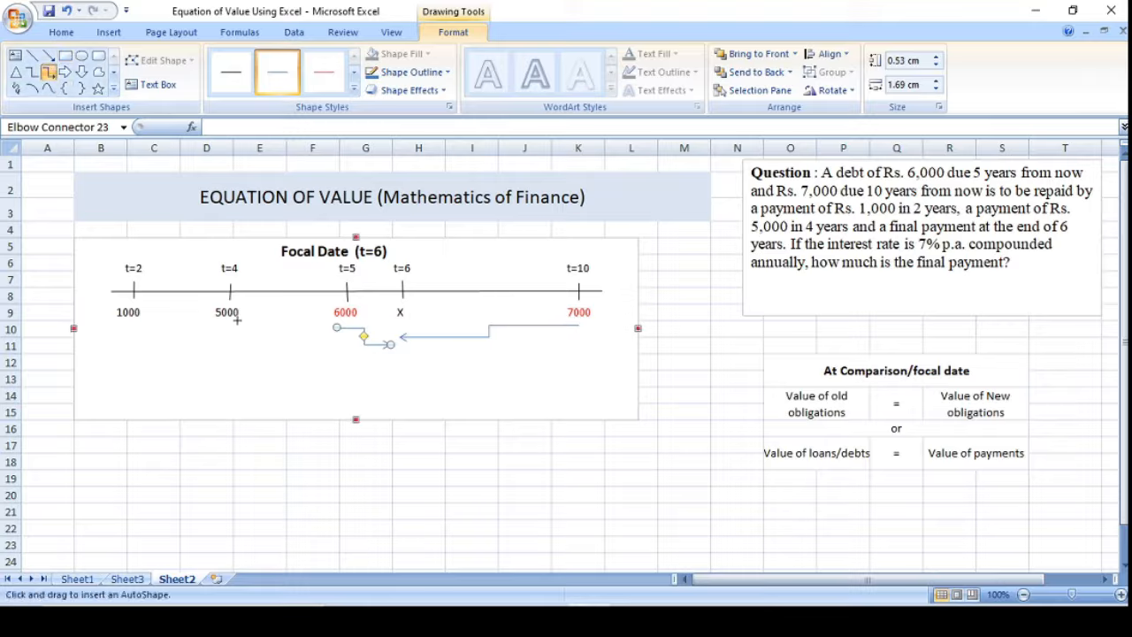
drag(230, 326, 382, 365)
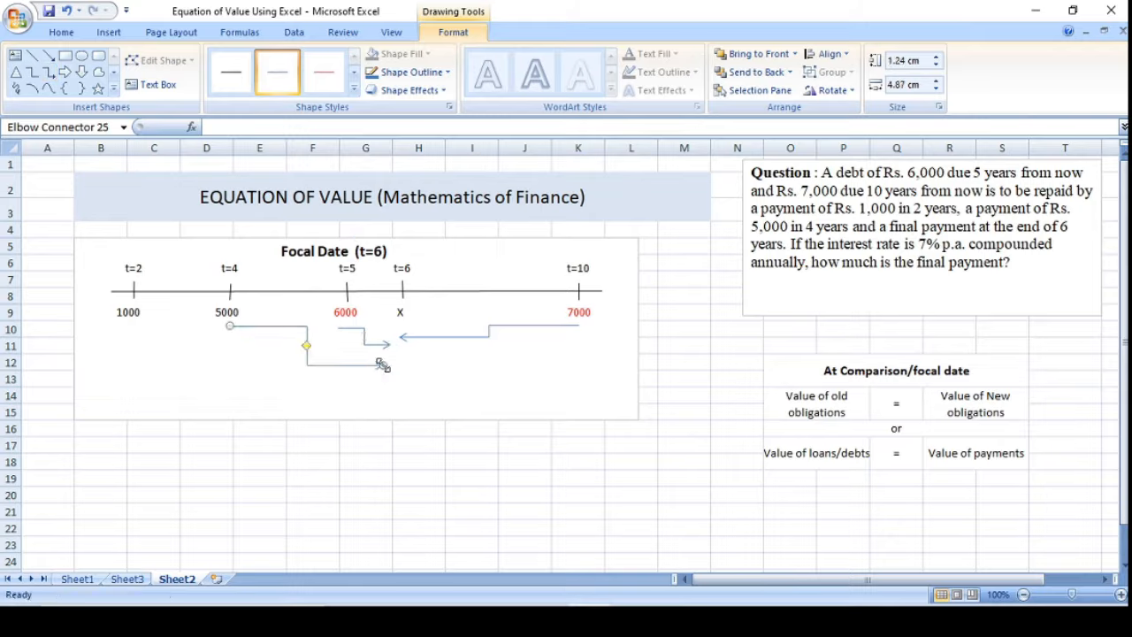
click(50, 77)
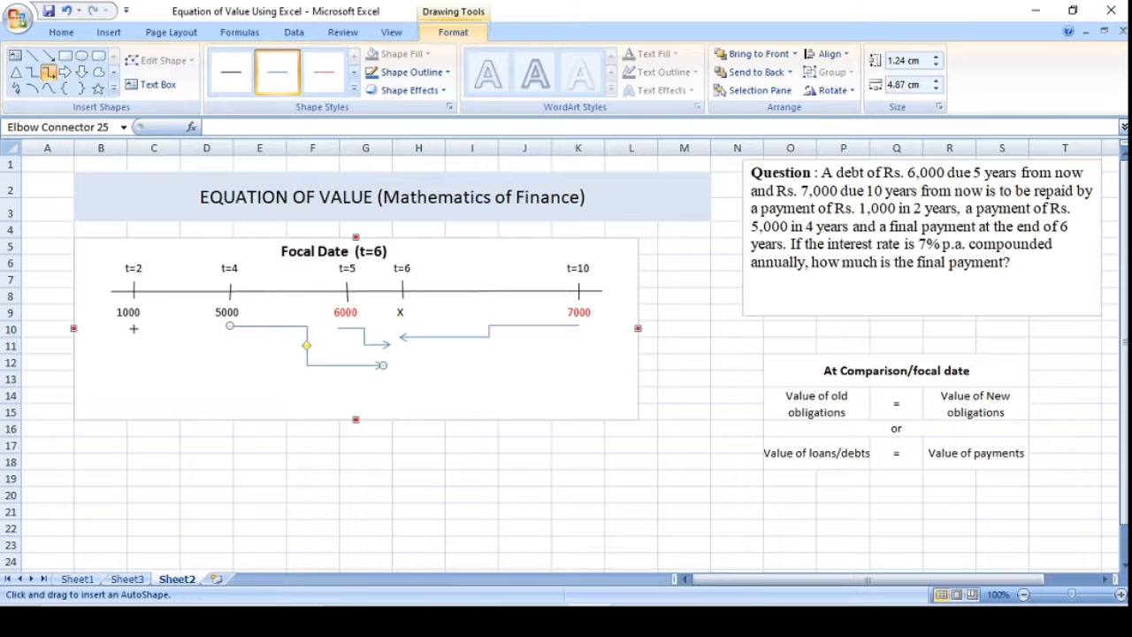
drag(133, 328, 381, 389)
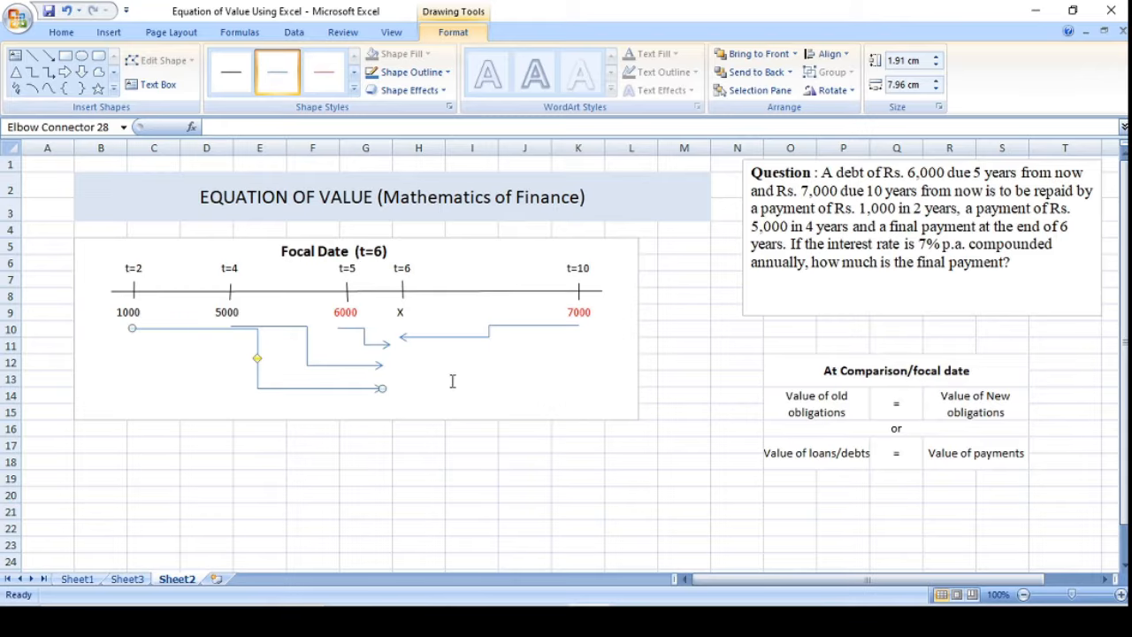
In F17 of Sheet1, start an FV formula for the Rs. 6,000 loan with rate 7%, nper 1, pmt 0 and pv 6000.
click(78, 580)
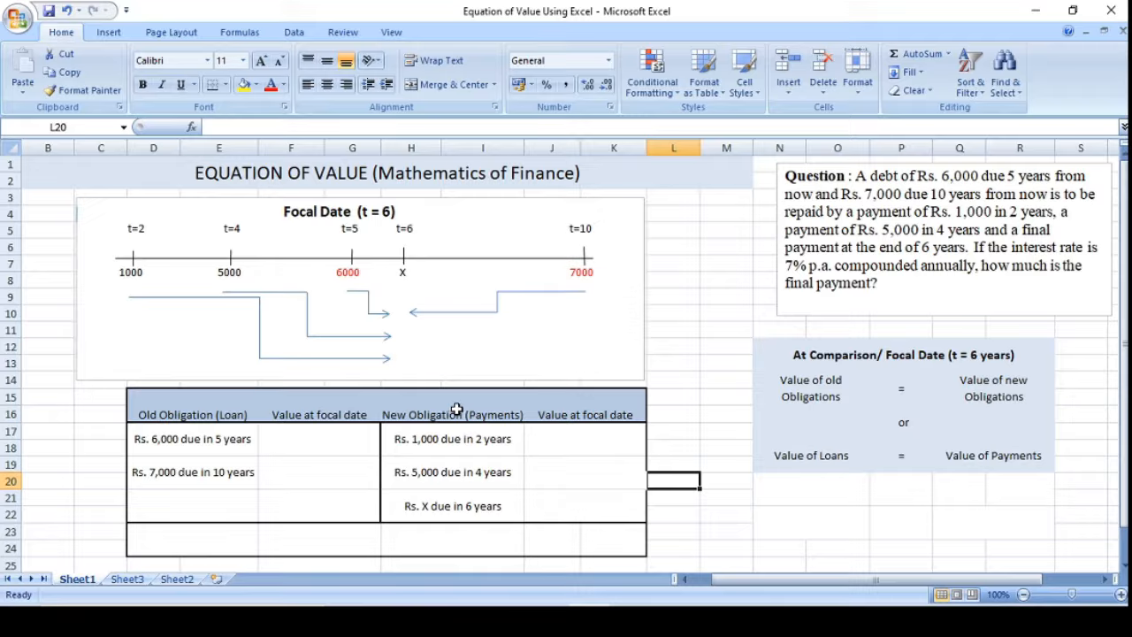
click(324, 444)
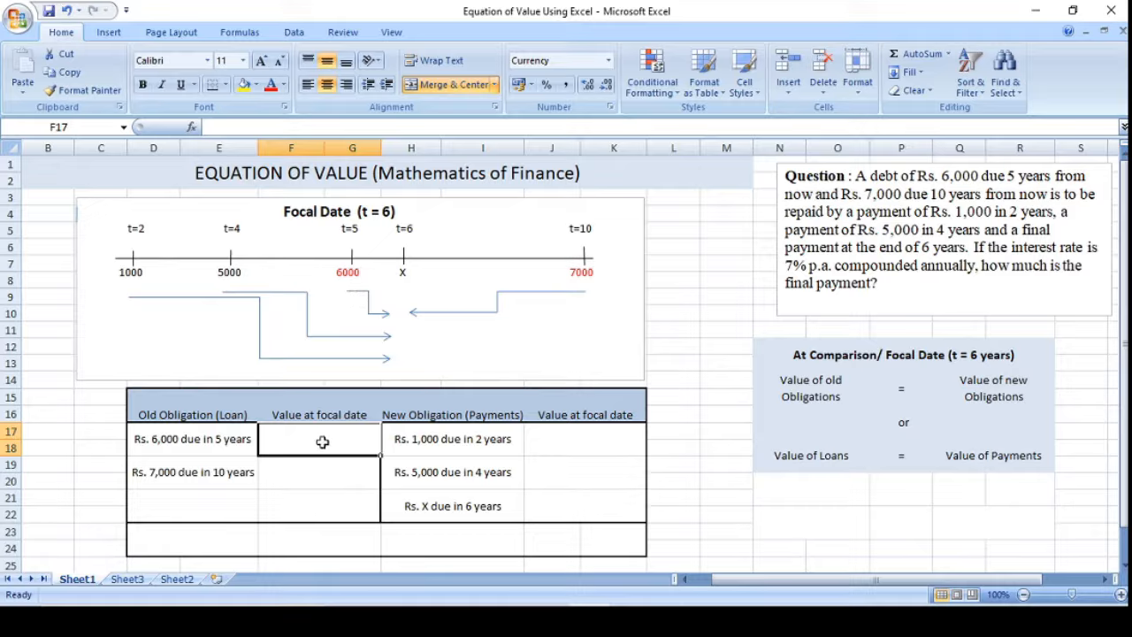
text(=)
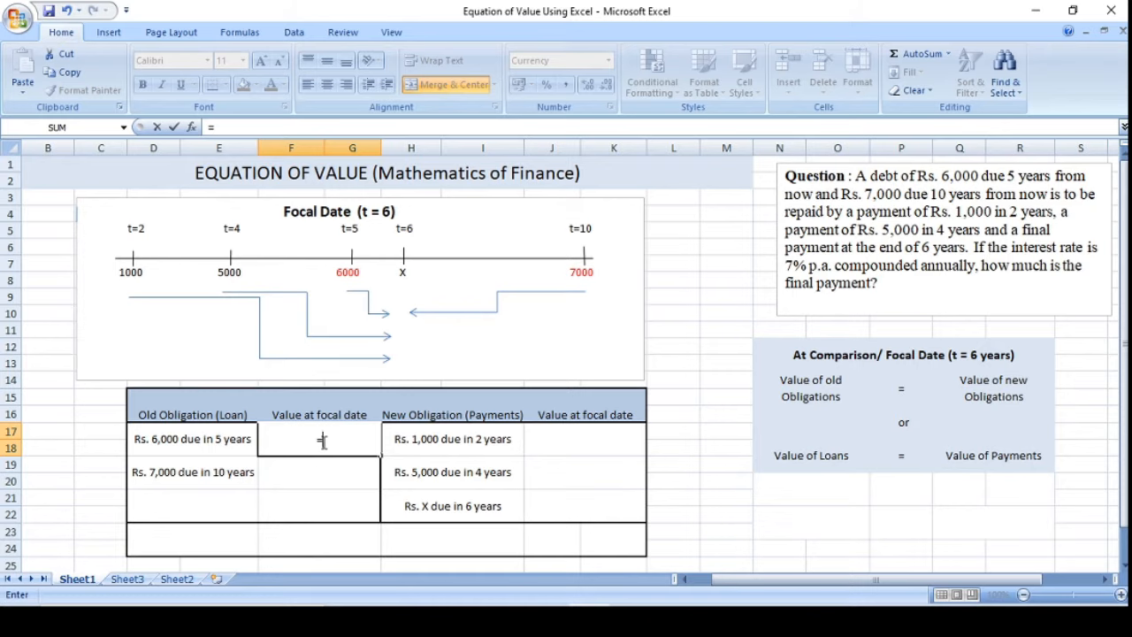
text(fv)
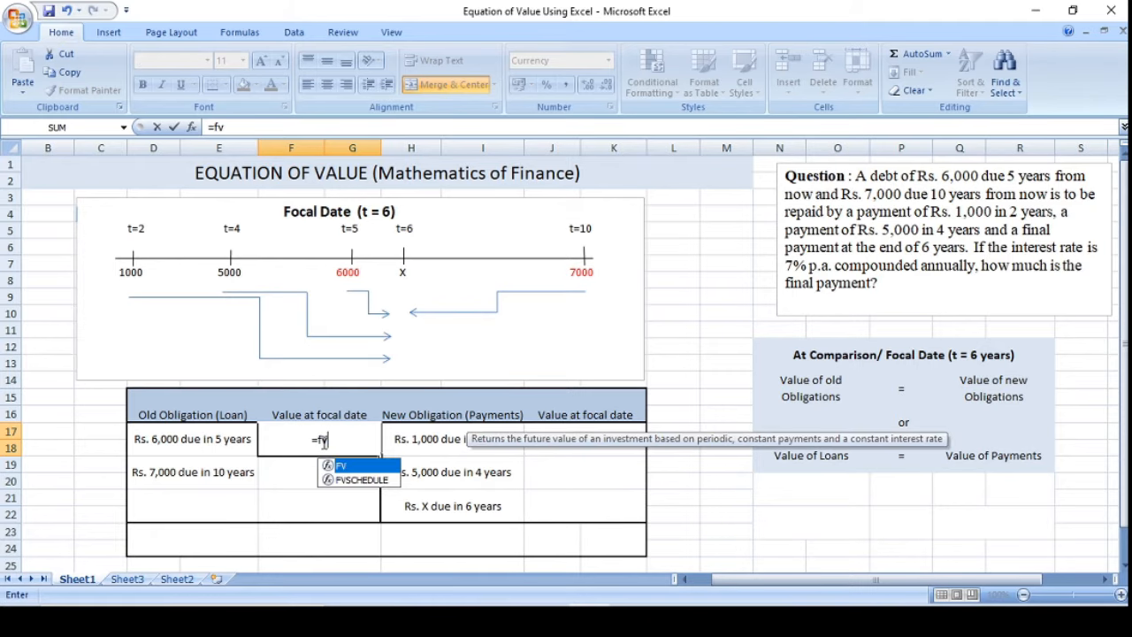
text(()
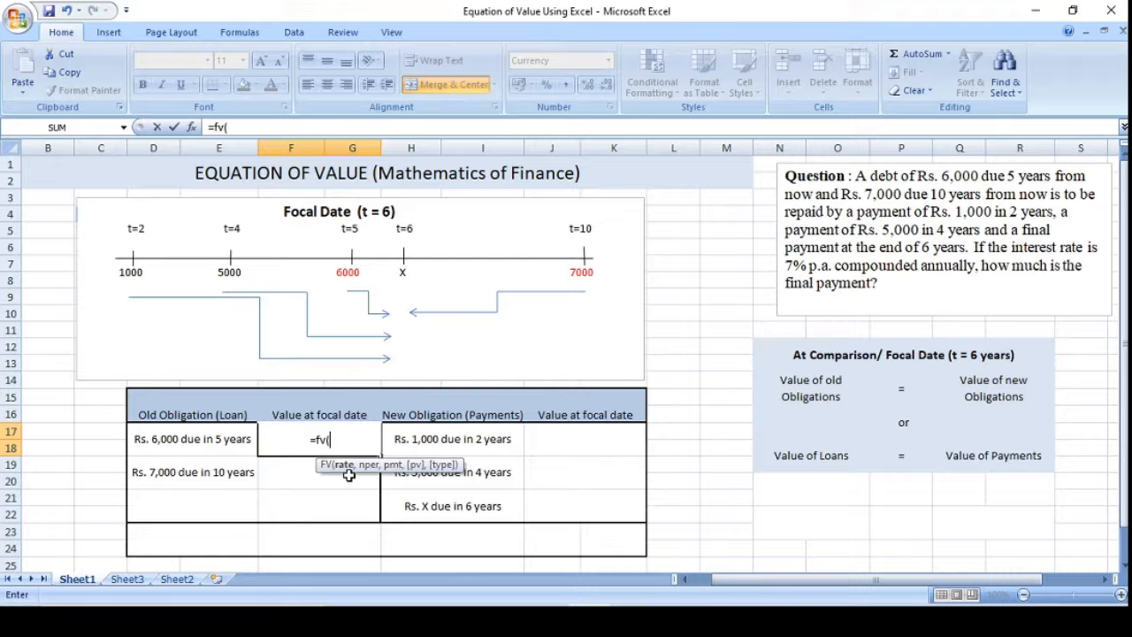
text(7)
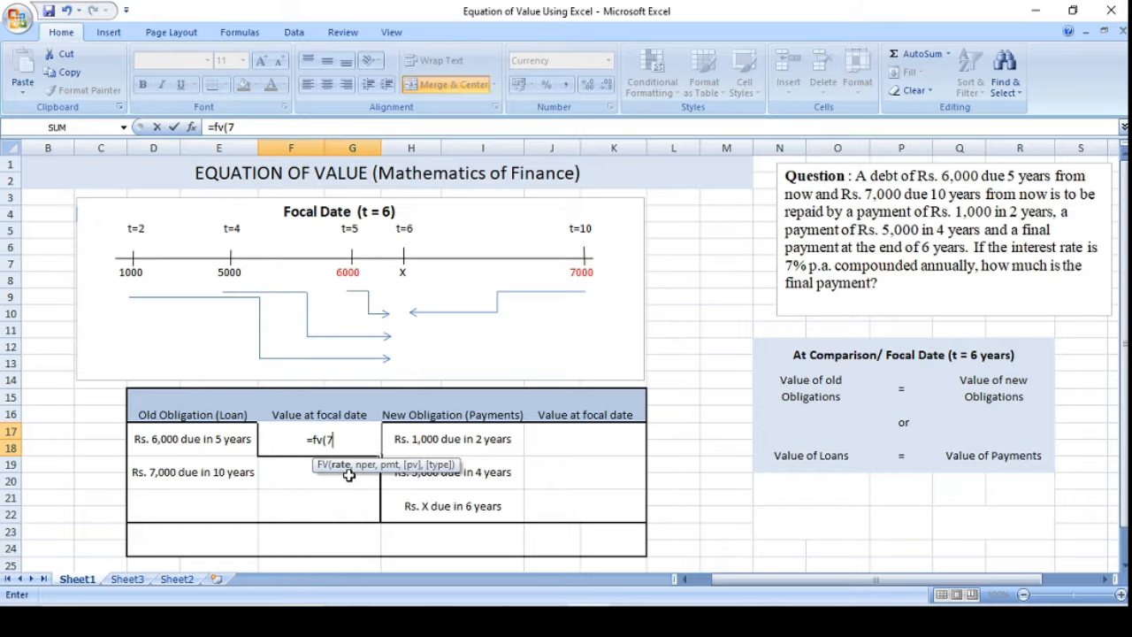
text(%)
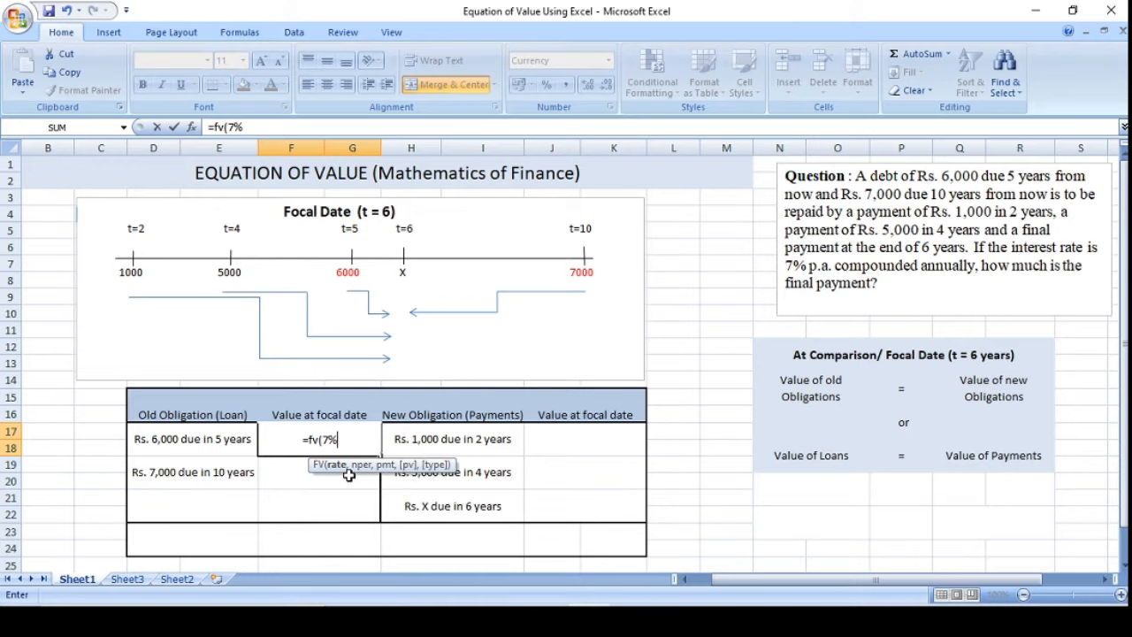
text(,)
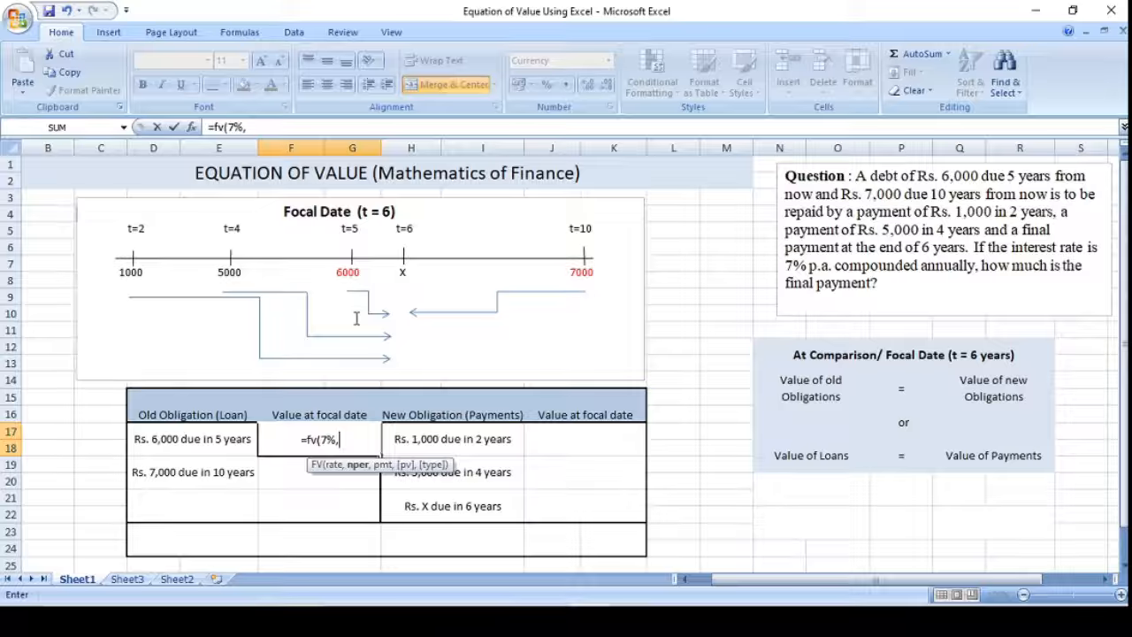
text(1)
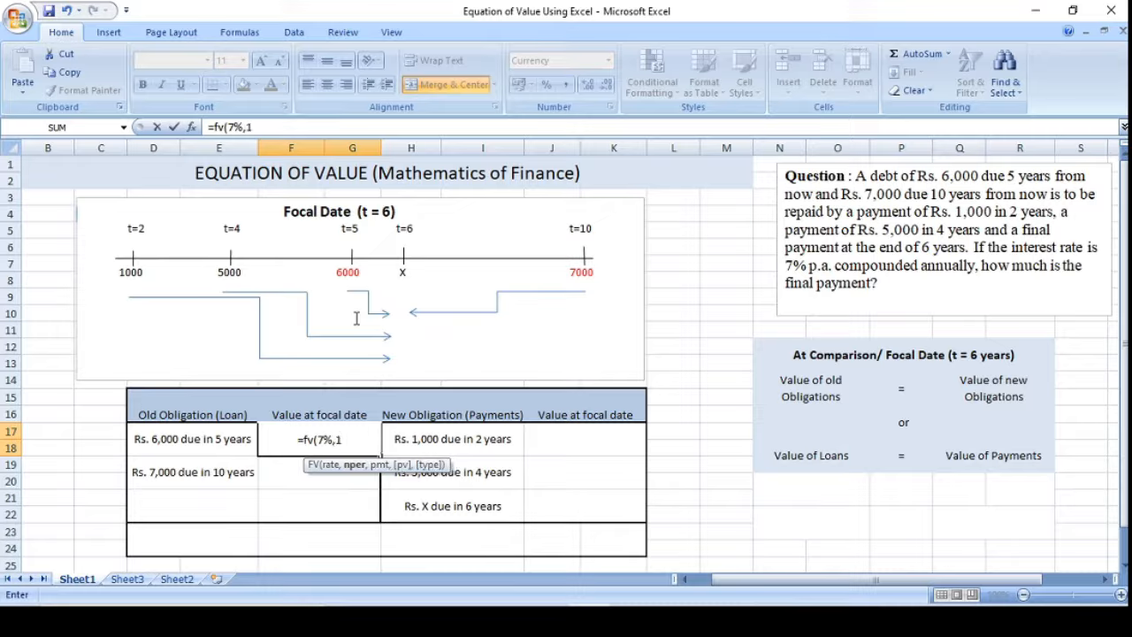
text(,)
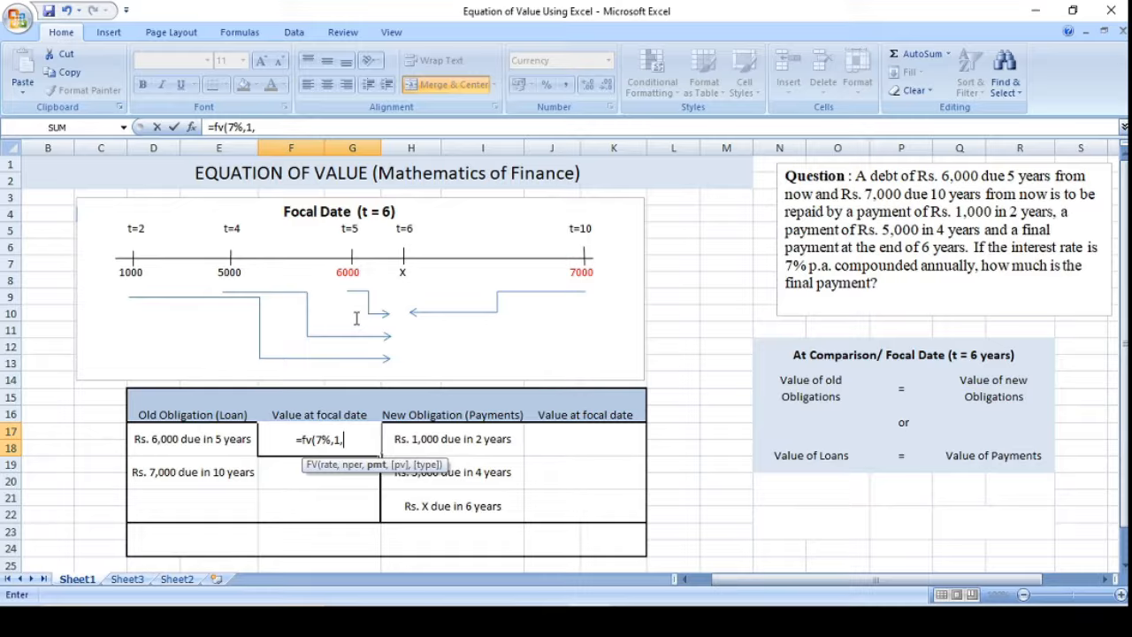
text(0)
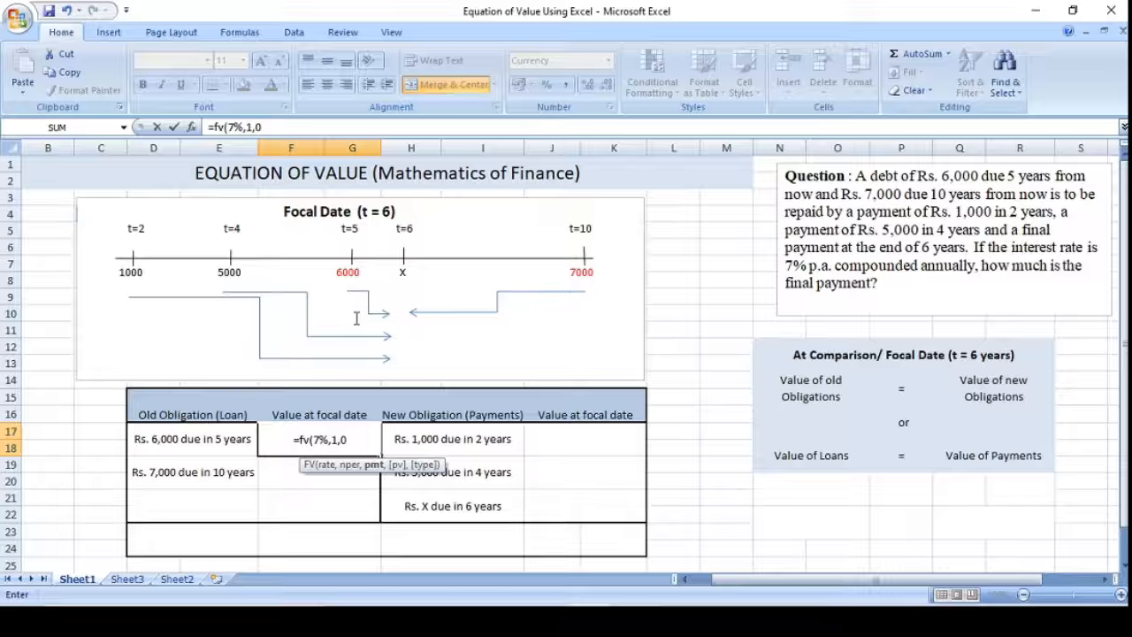
text(,)
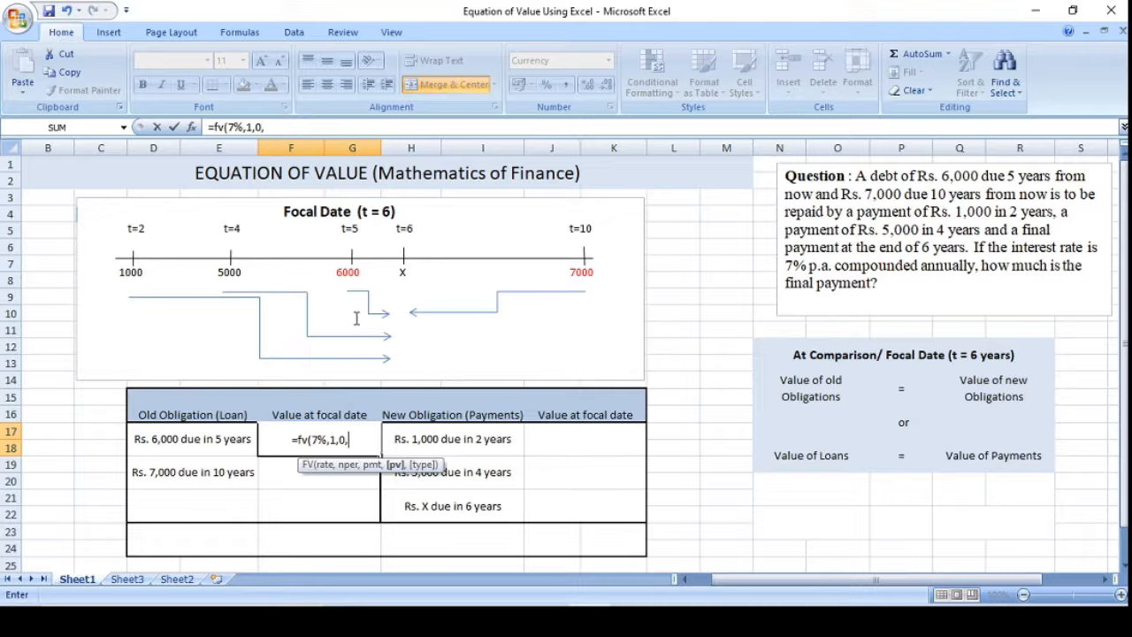
text(6000)
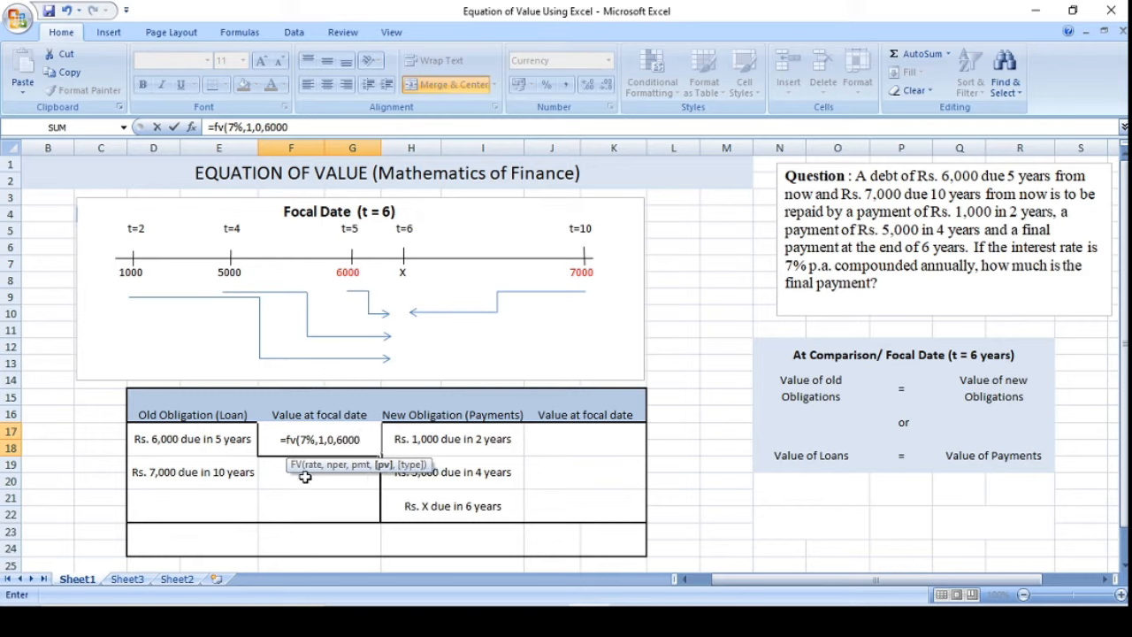
Make the present value in F17's FV formula -6000, add type 0 and complete the formula.
click(336, 440)
text(-)
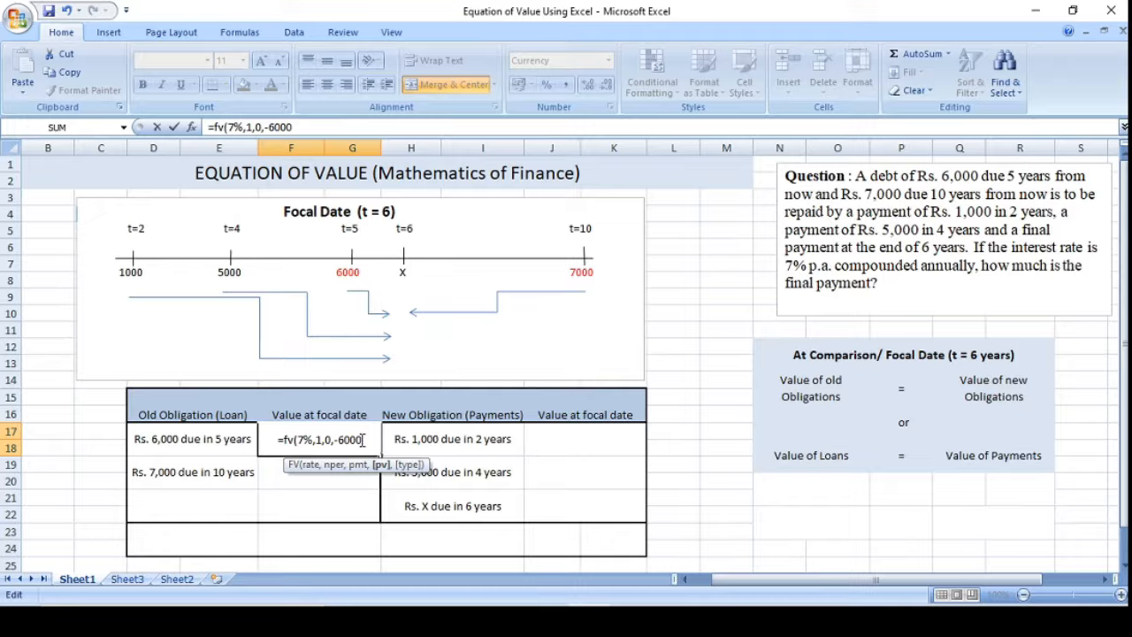
text(,)
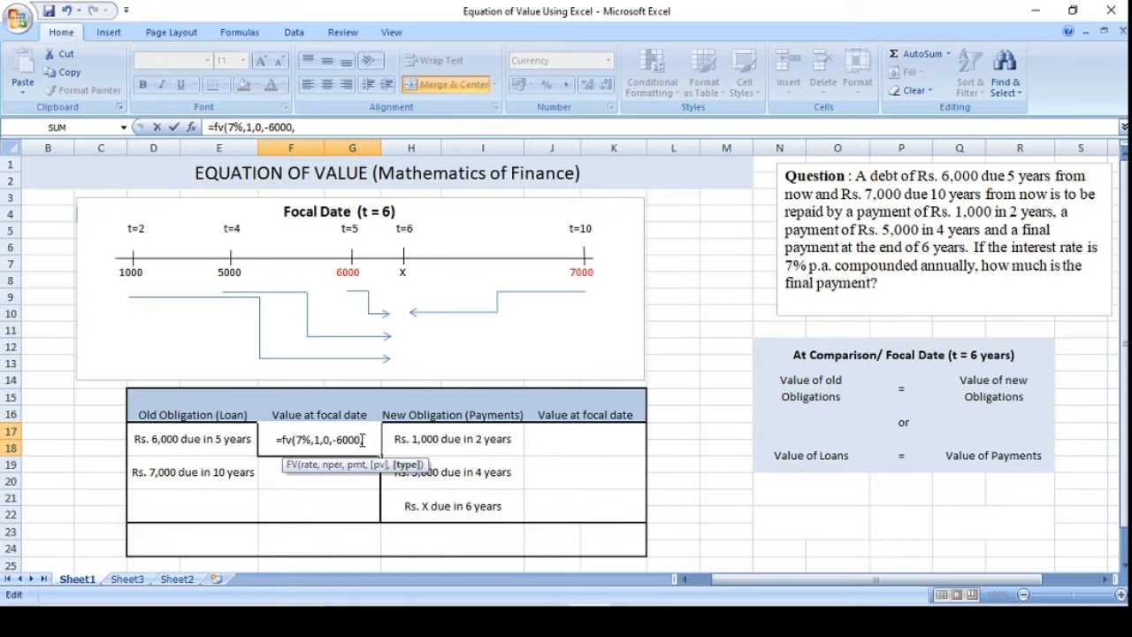
text(0)
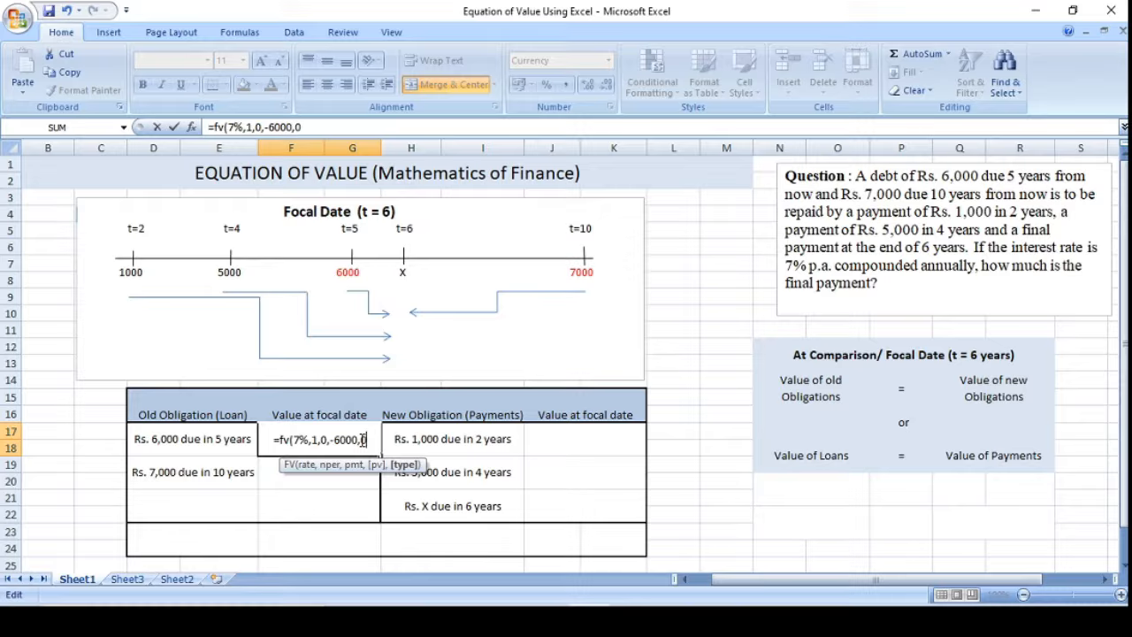
text())
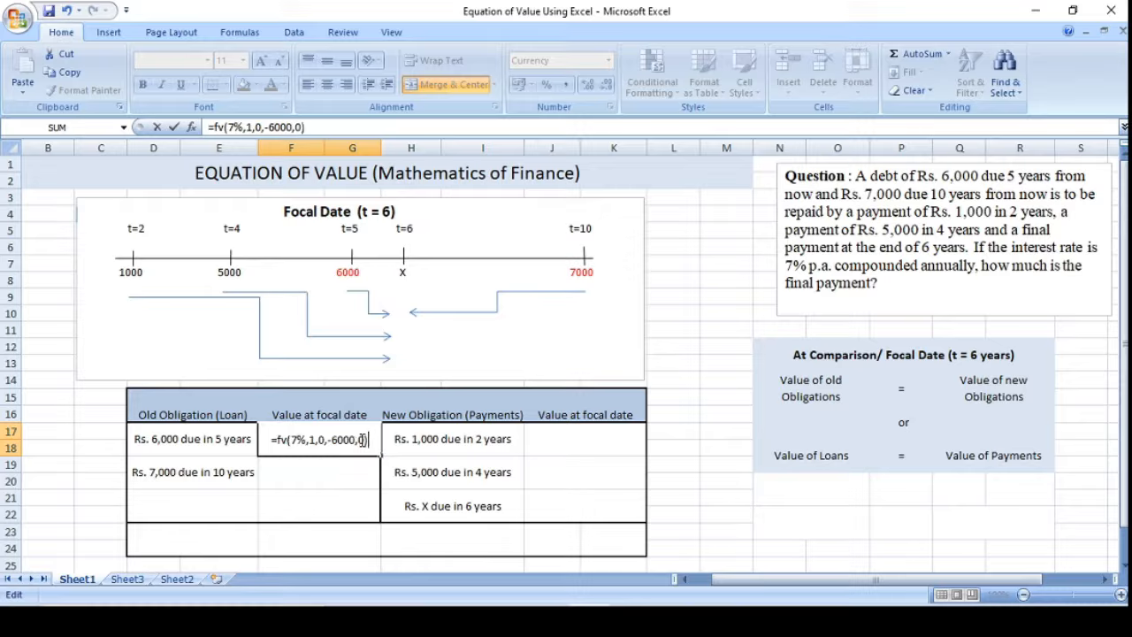
key(Return)
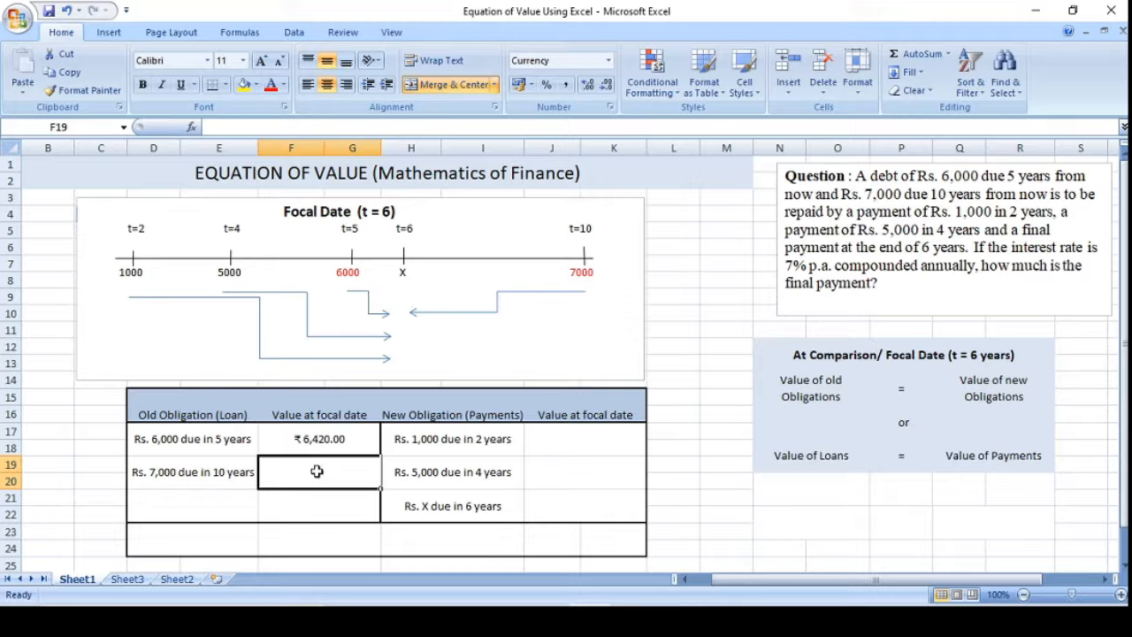
In F19, value the Rs. 7,000 loan at the focal date with the formula =pv(7%,4,0,-7000,0).
text(=)
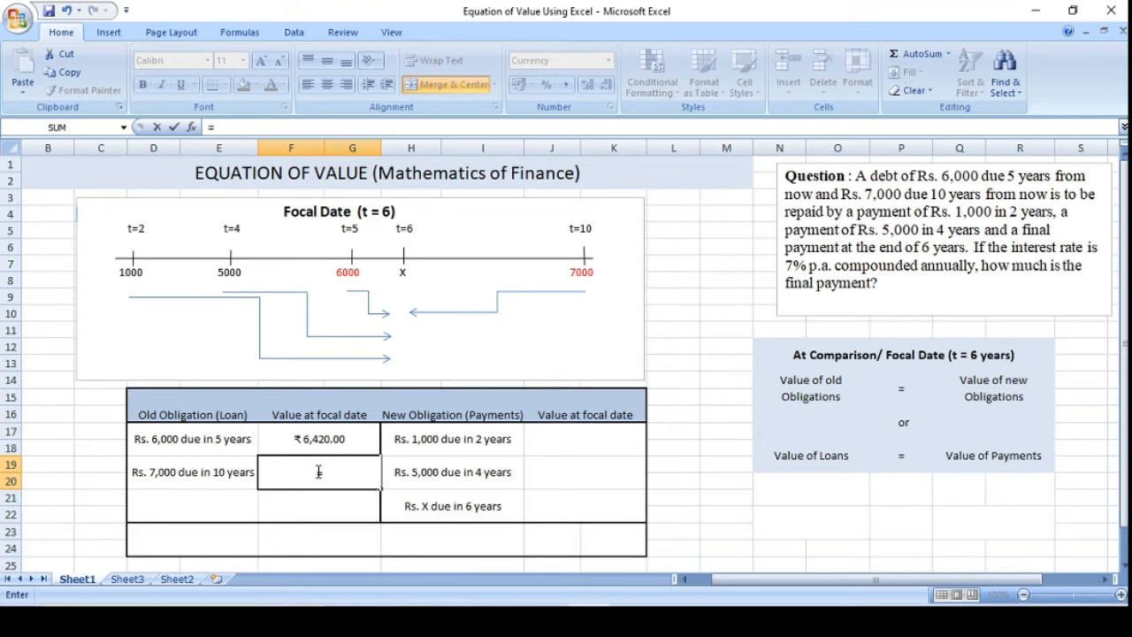
text(pv()
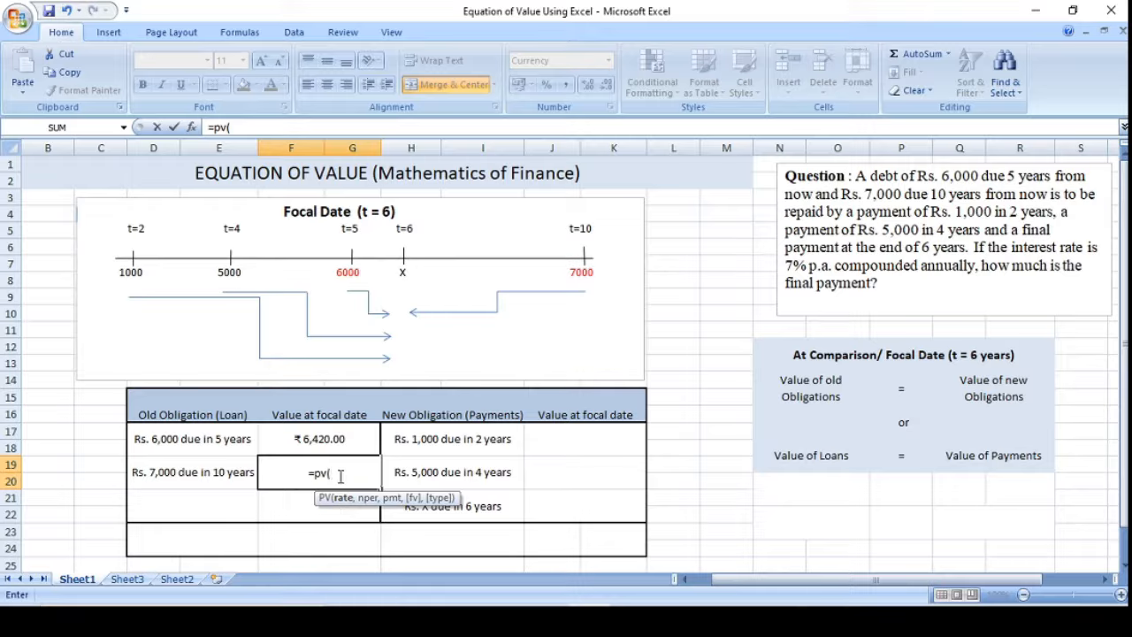
text(7%)
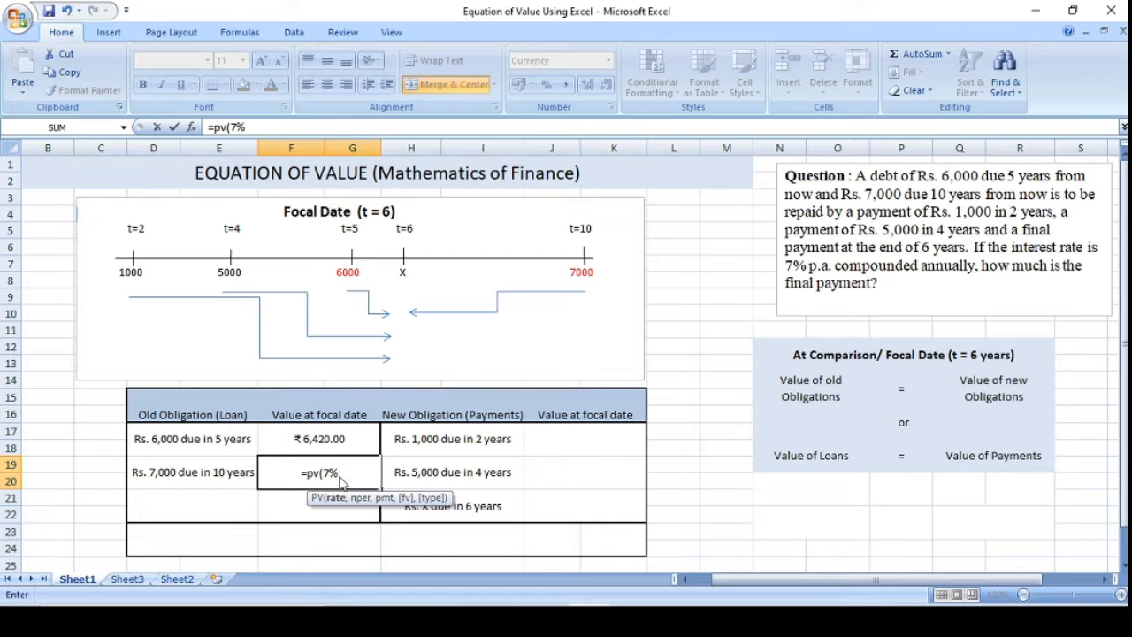
text(,)
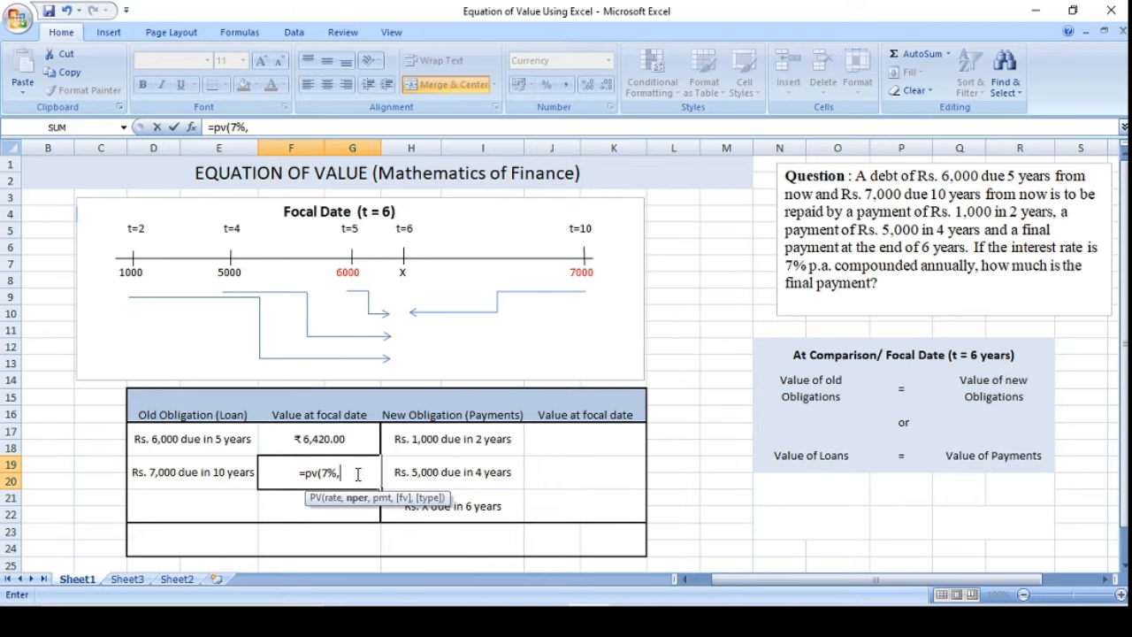
text(4,)
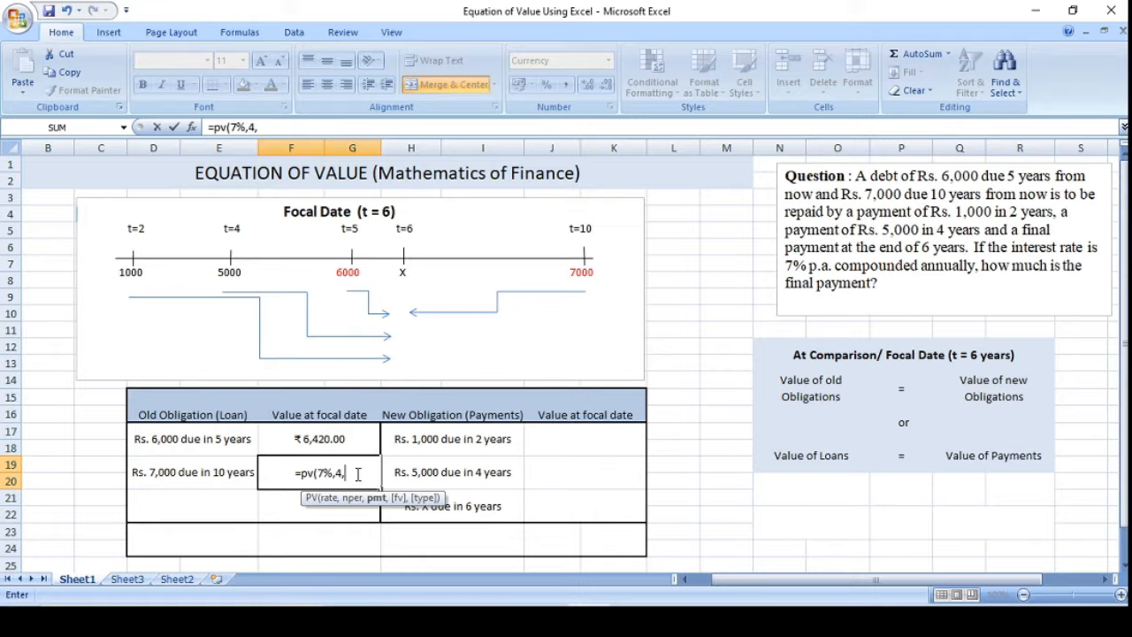
text(0)
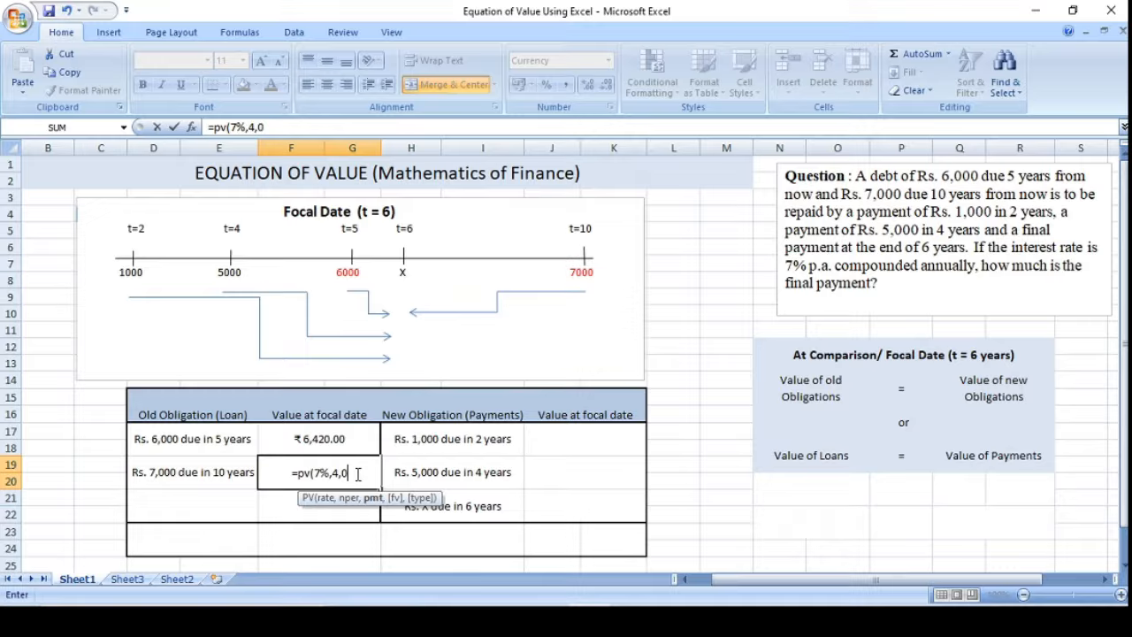
text(,)
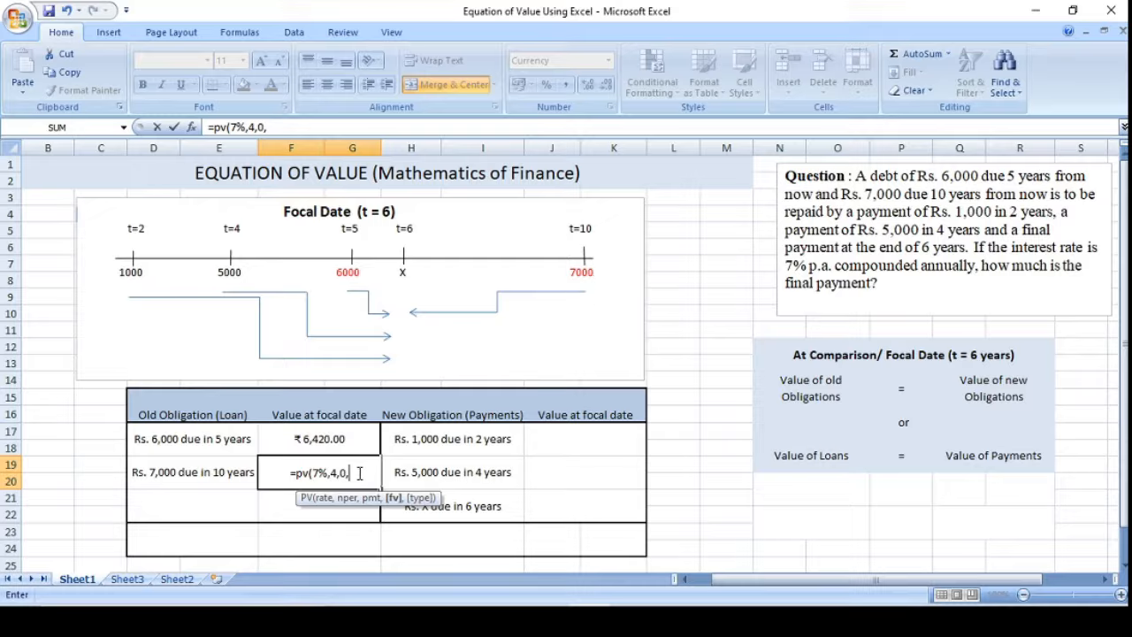
text(-7000)
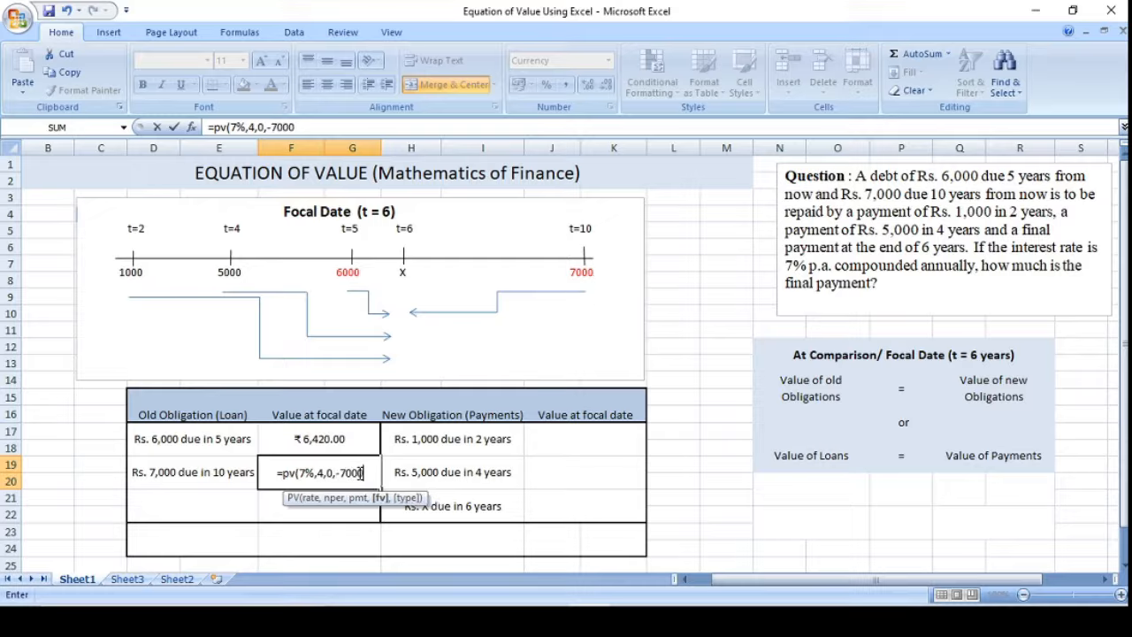
text(,)
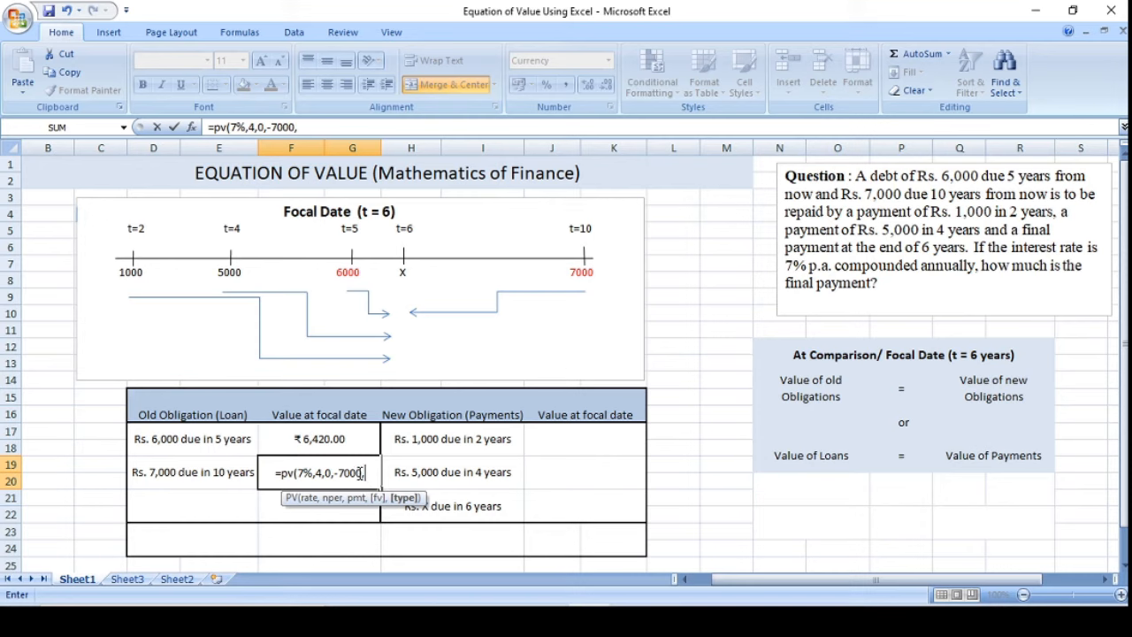
text(0)
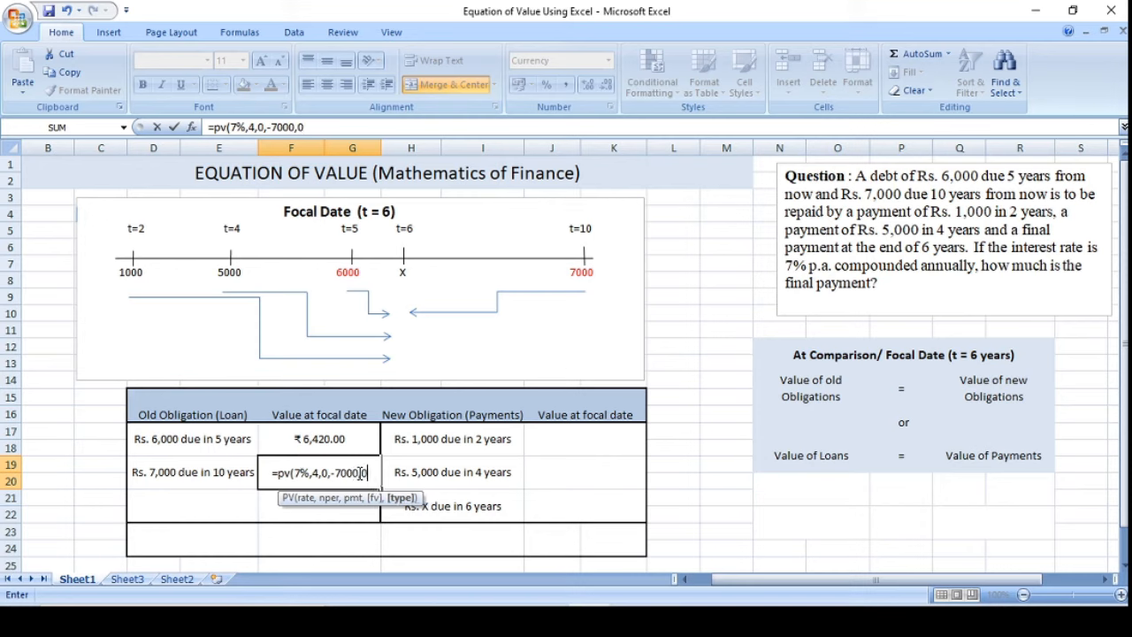
text())
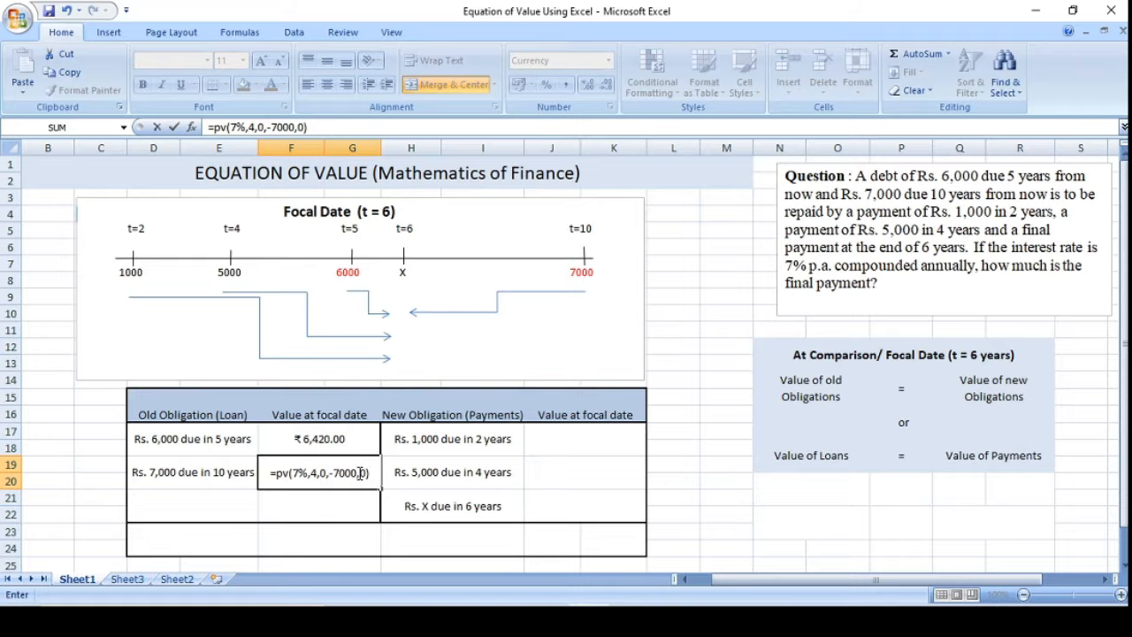
key(Return)
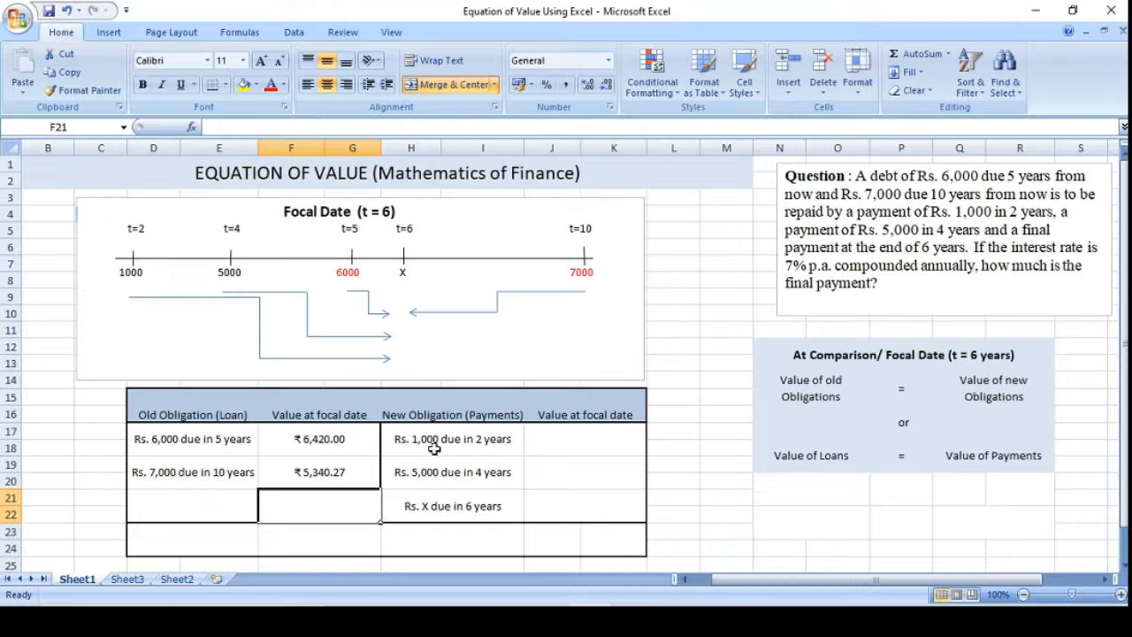
In J17, value the Rs. 1,000 payment at the focal date with the formula =fv(7%,4,0,-1000,0).
click(585, 446)
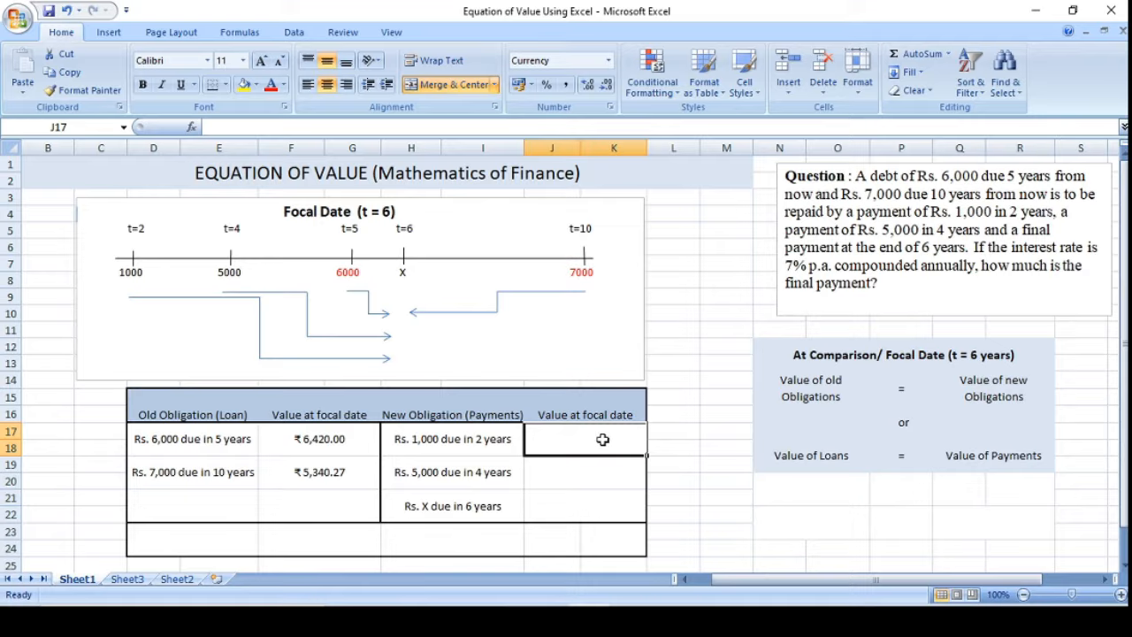
text(=fv)
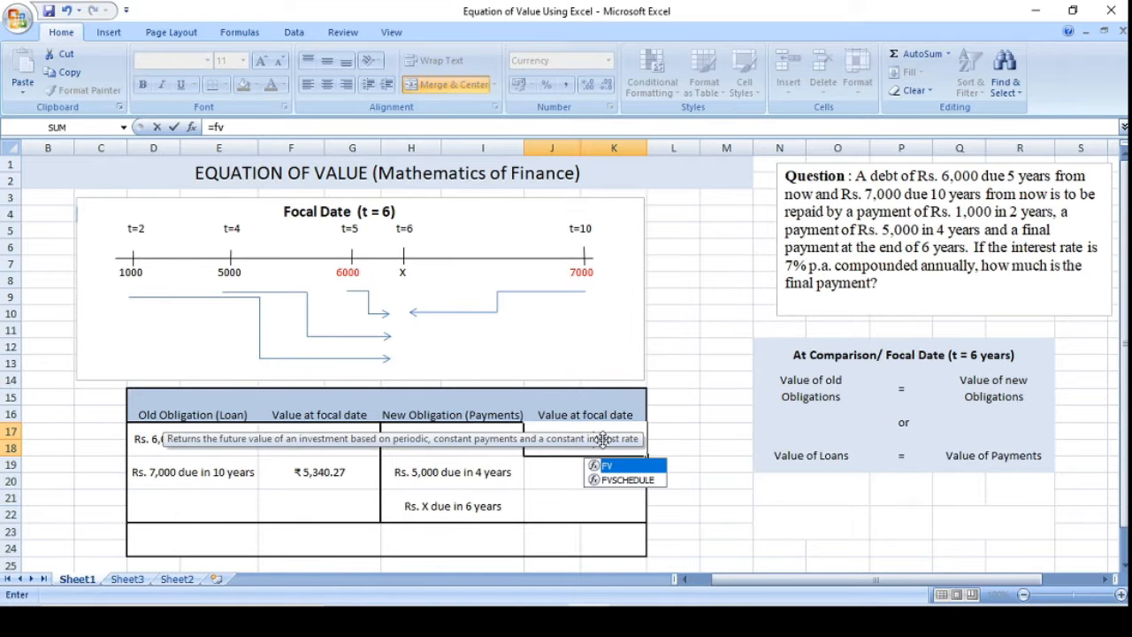
text(()
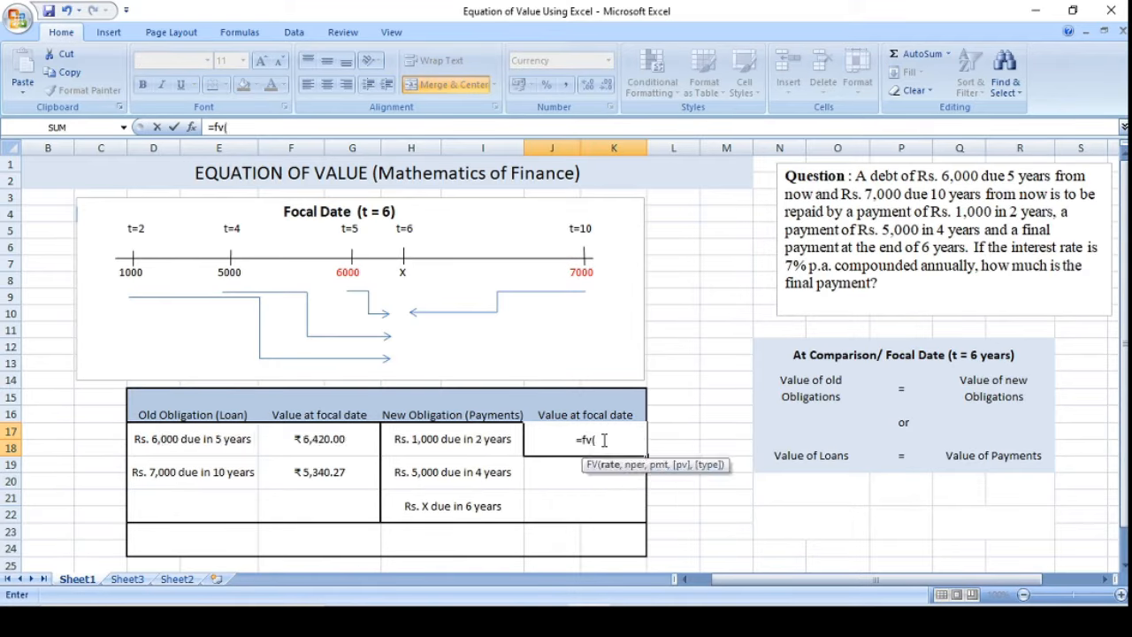
text(7)
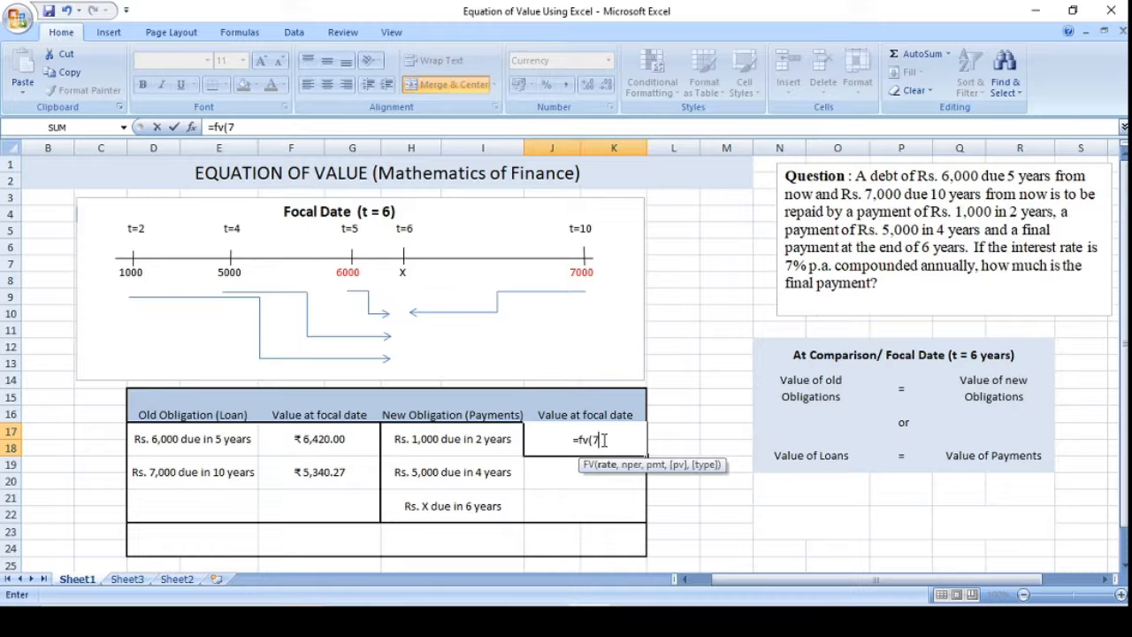
text(%,)
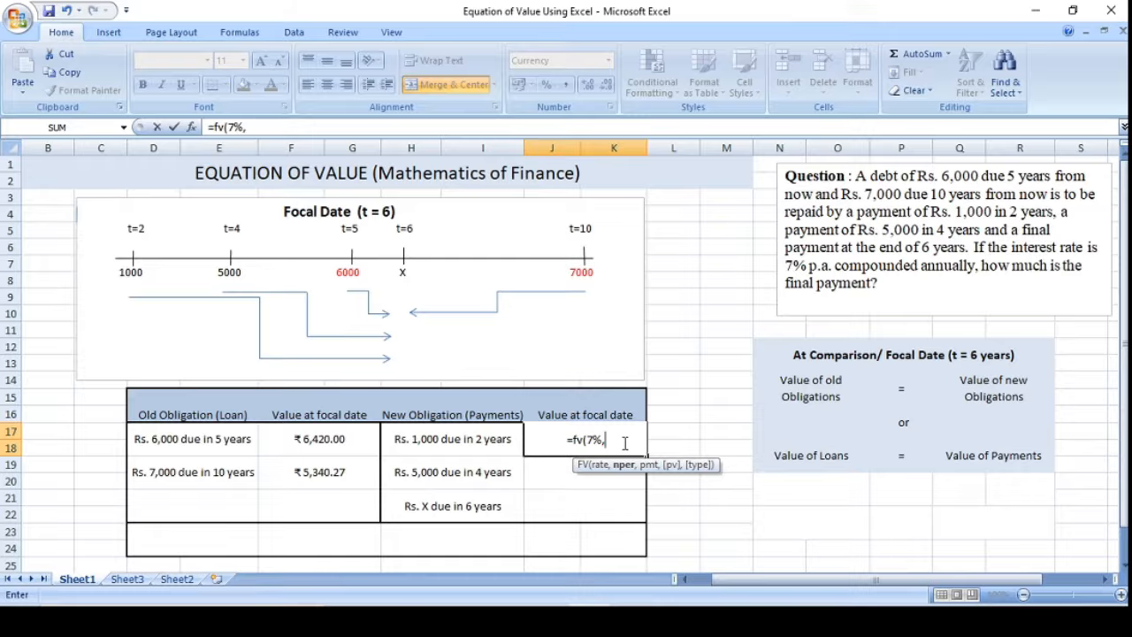
text(4)
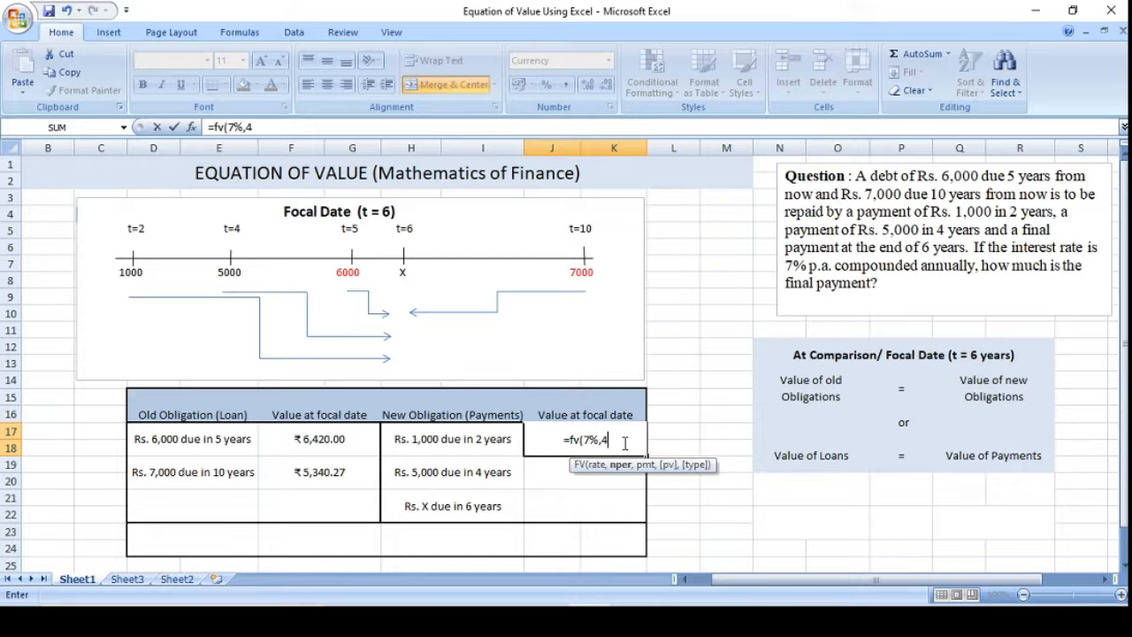
text(,)
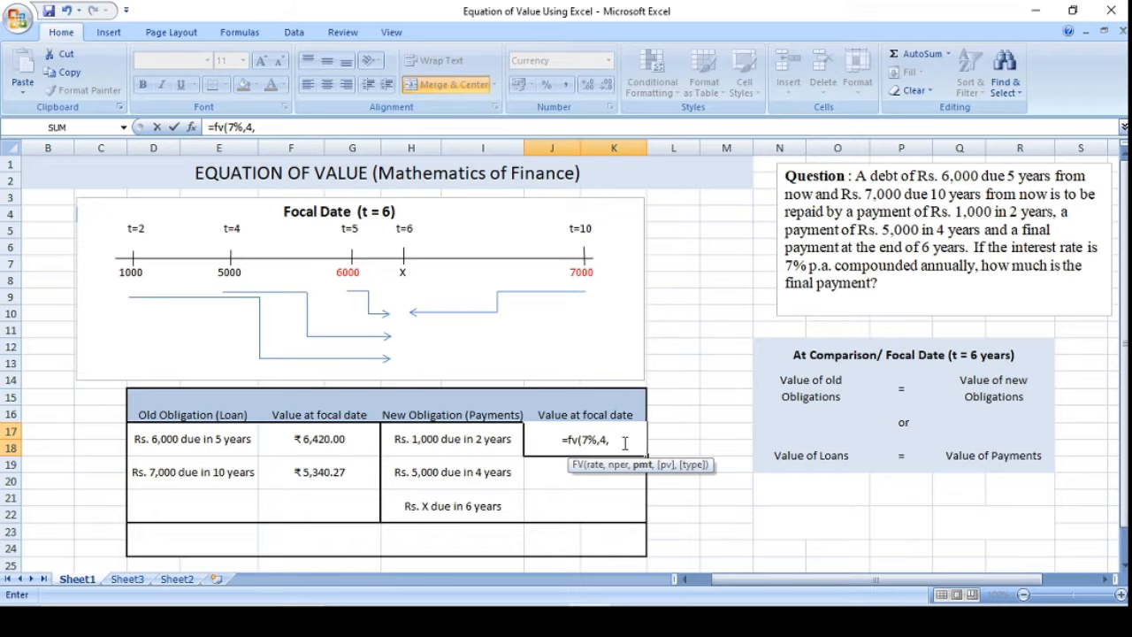
text(0)
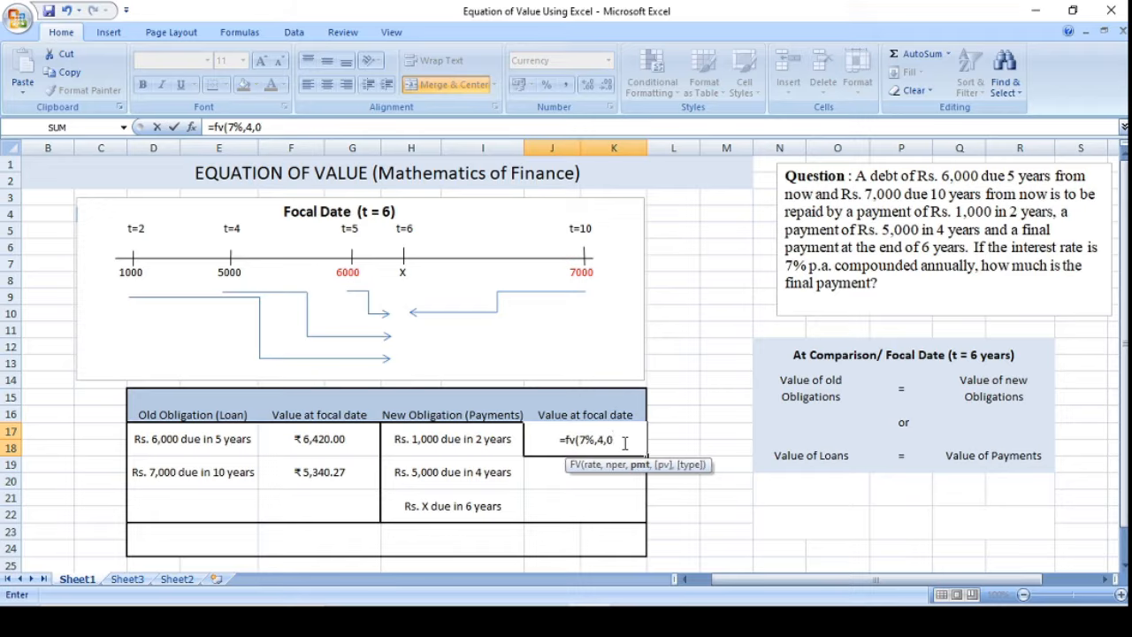
text(,)
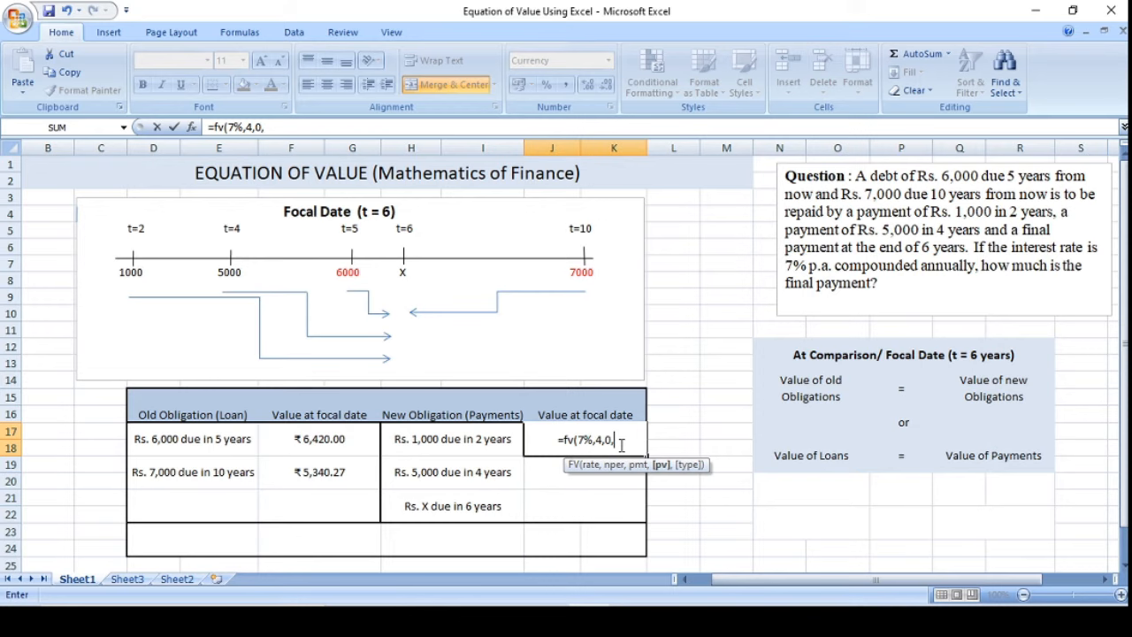
text(-)
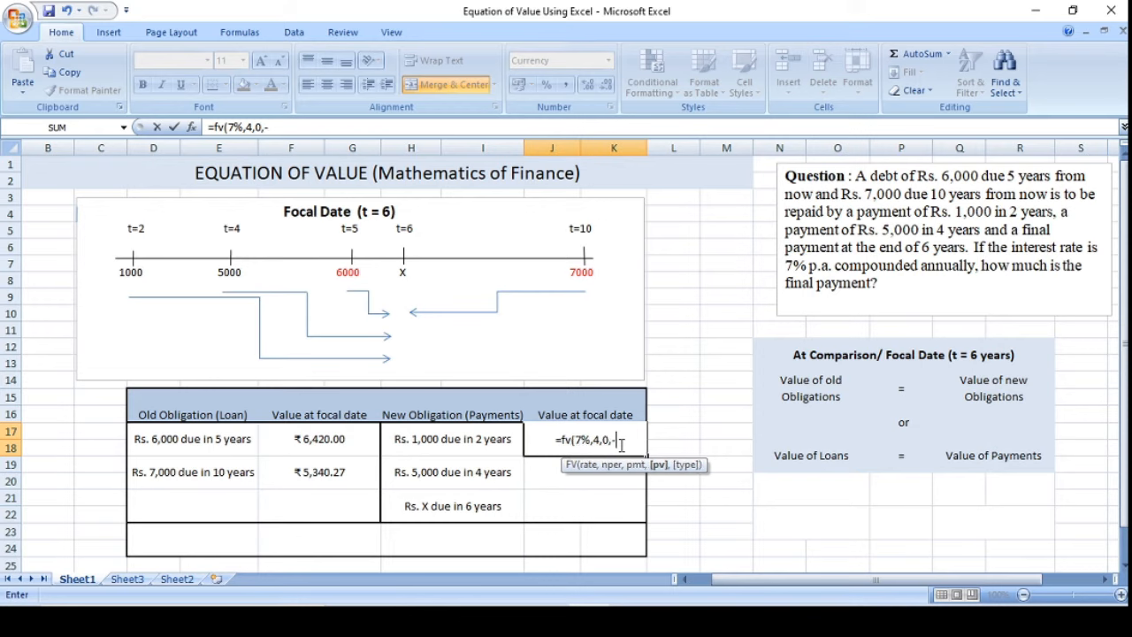
text(1000)
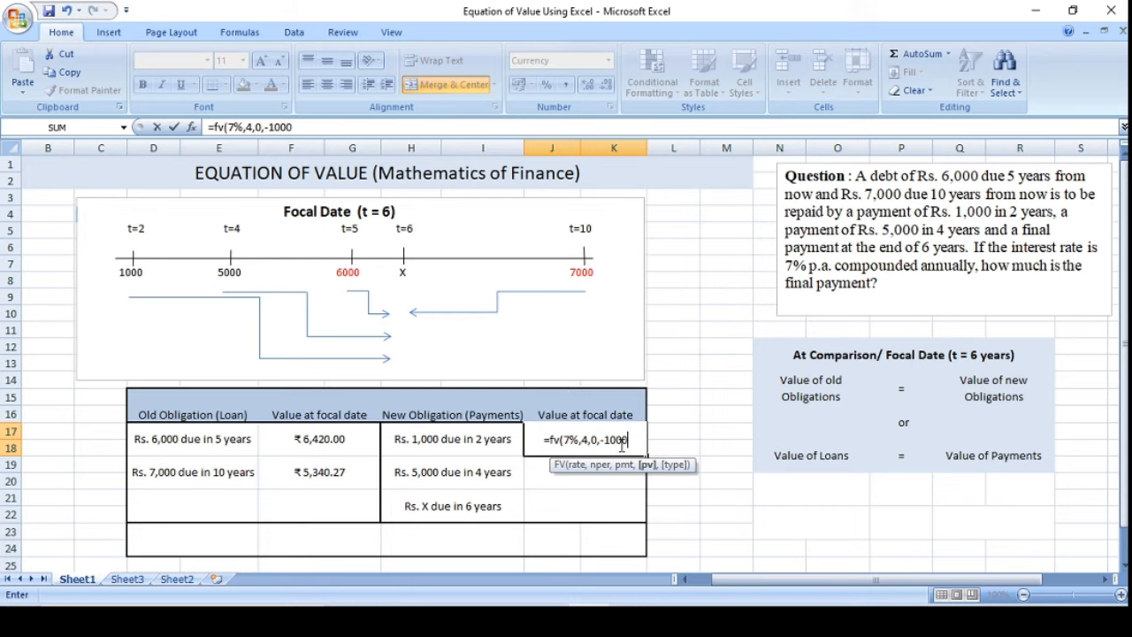
text(,)
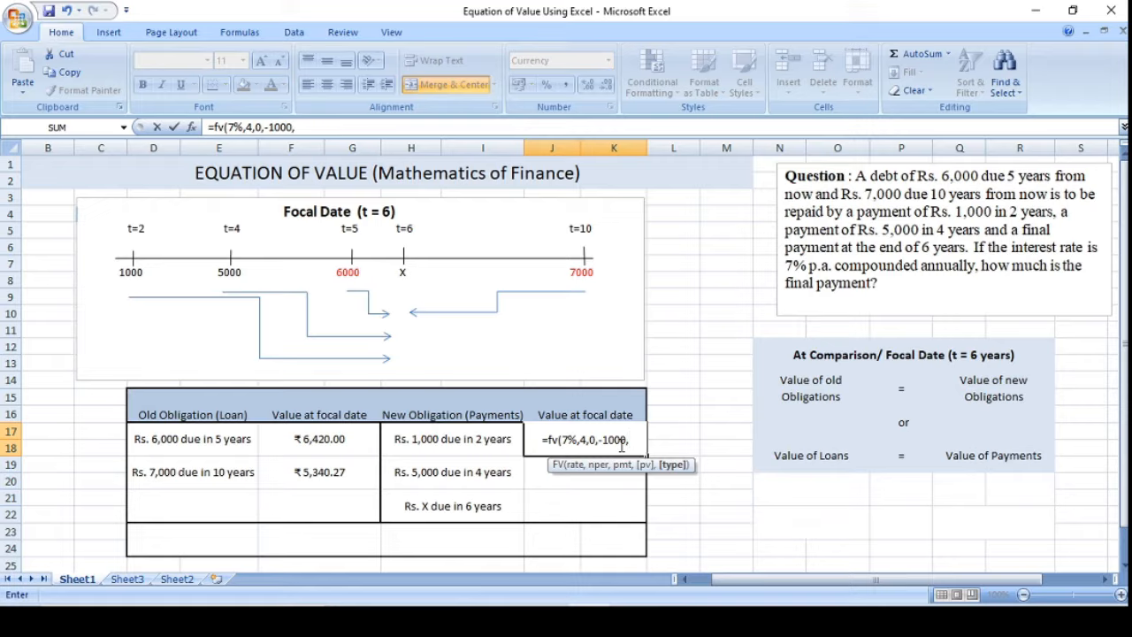
text(0)
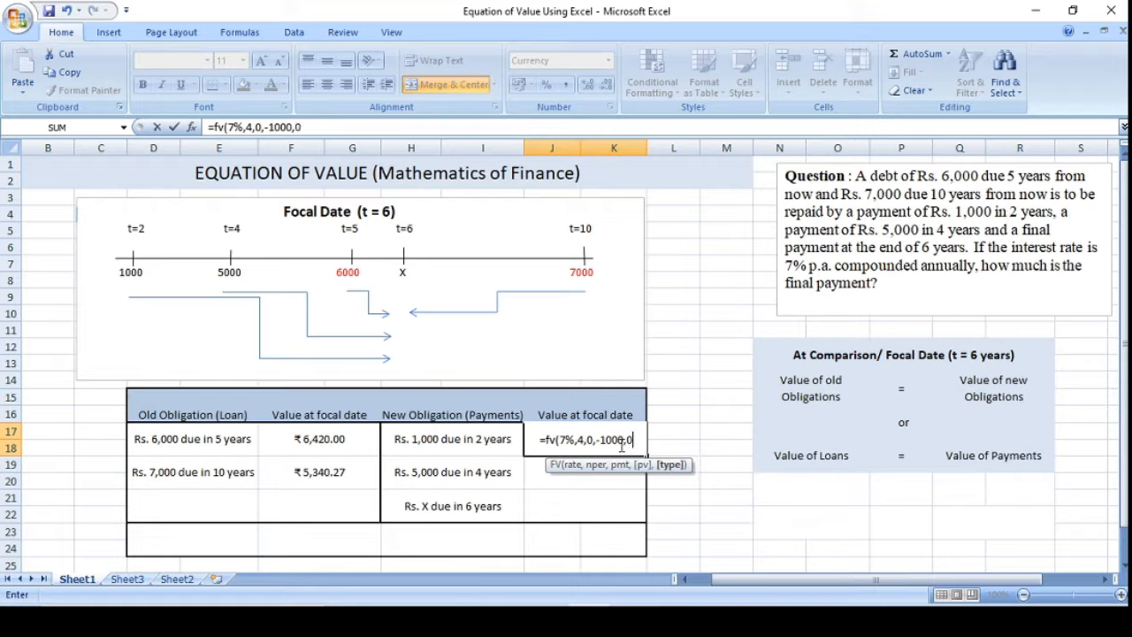
text())
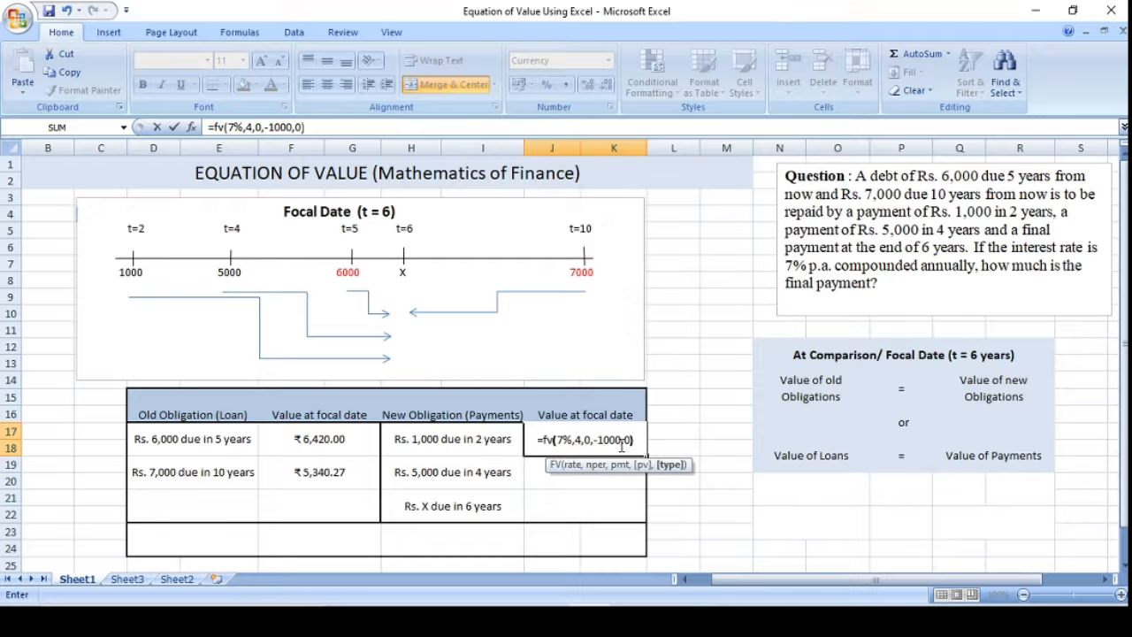
key(Return)
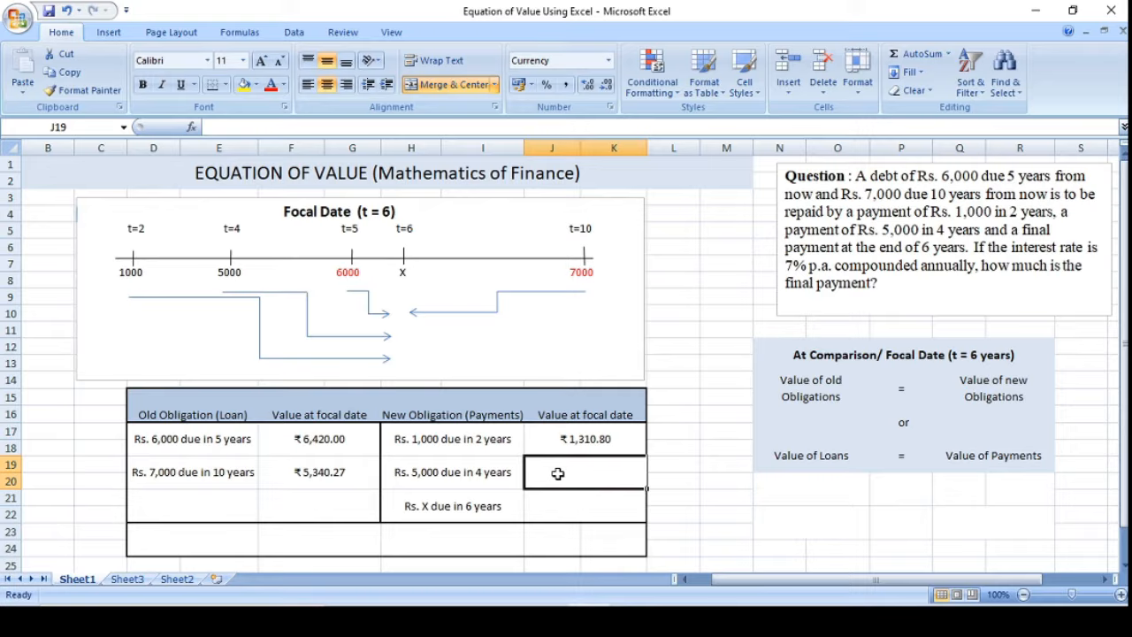
In J19, value the Rs. 5,000 payment at the focal date with the formula =fv(7%,2,0,-5000).
text(=fv()
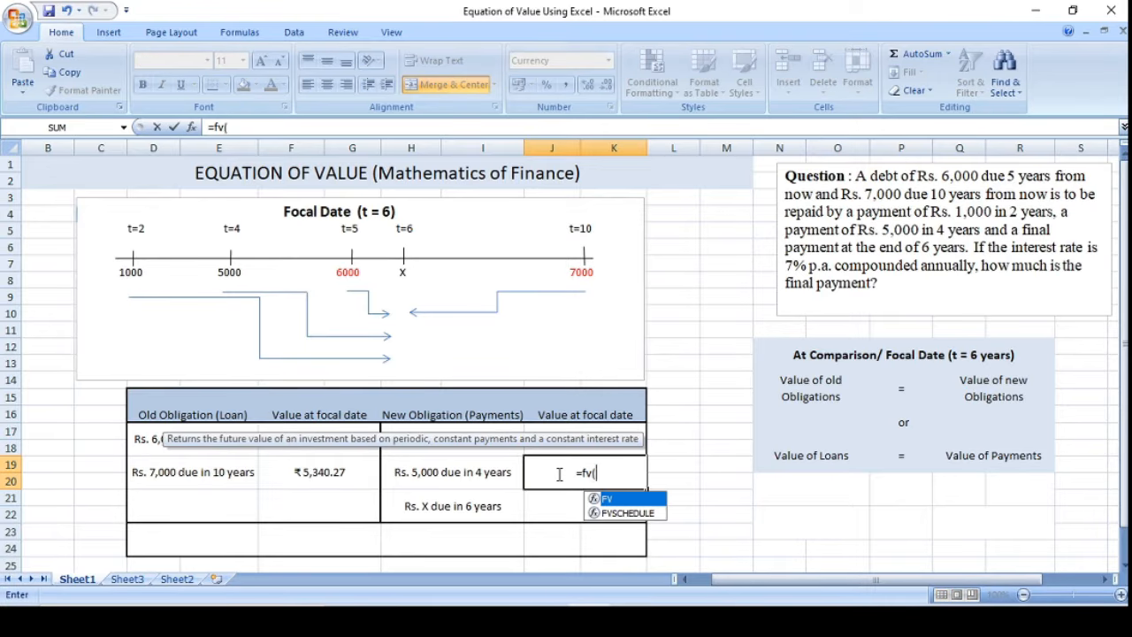
text(7)
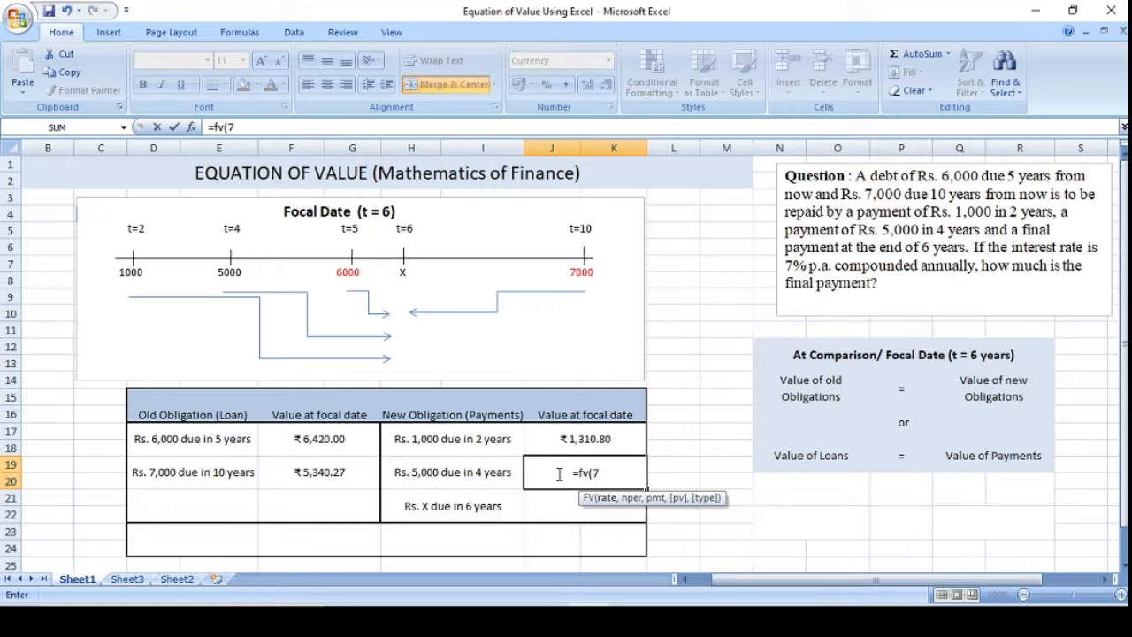
text(%,)
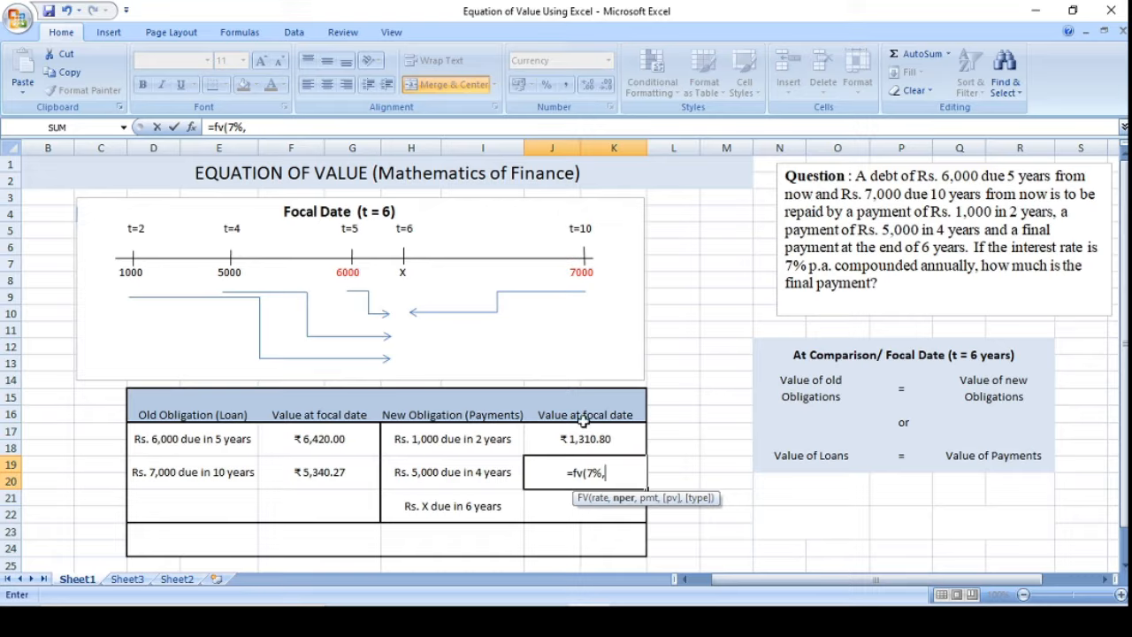
text(2,)
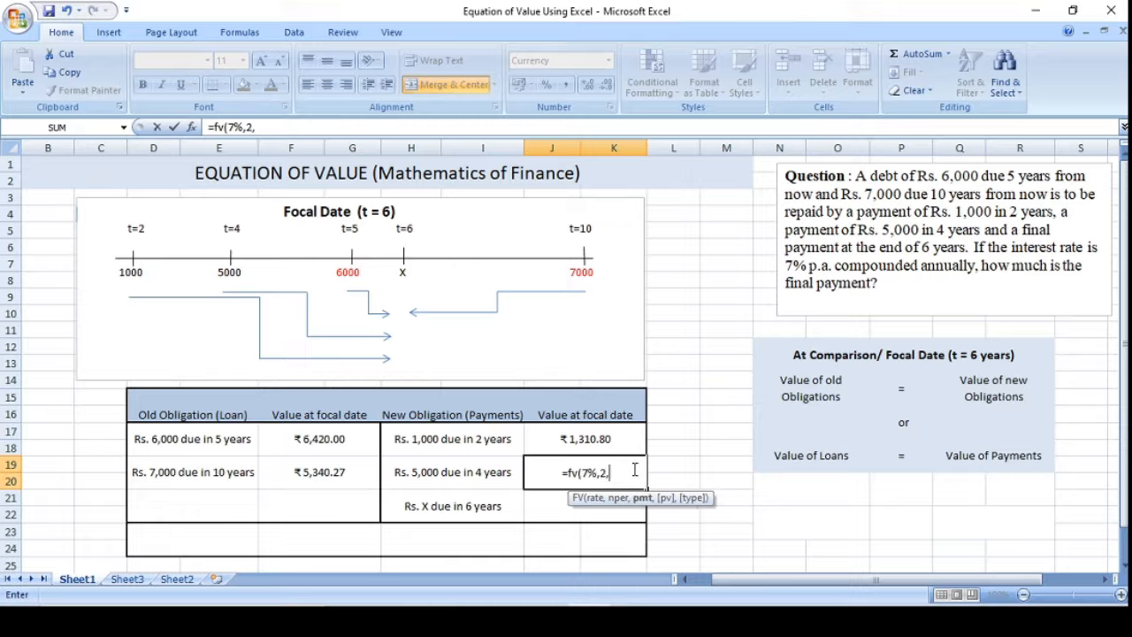
text(0)
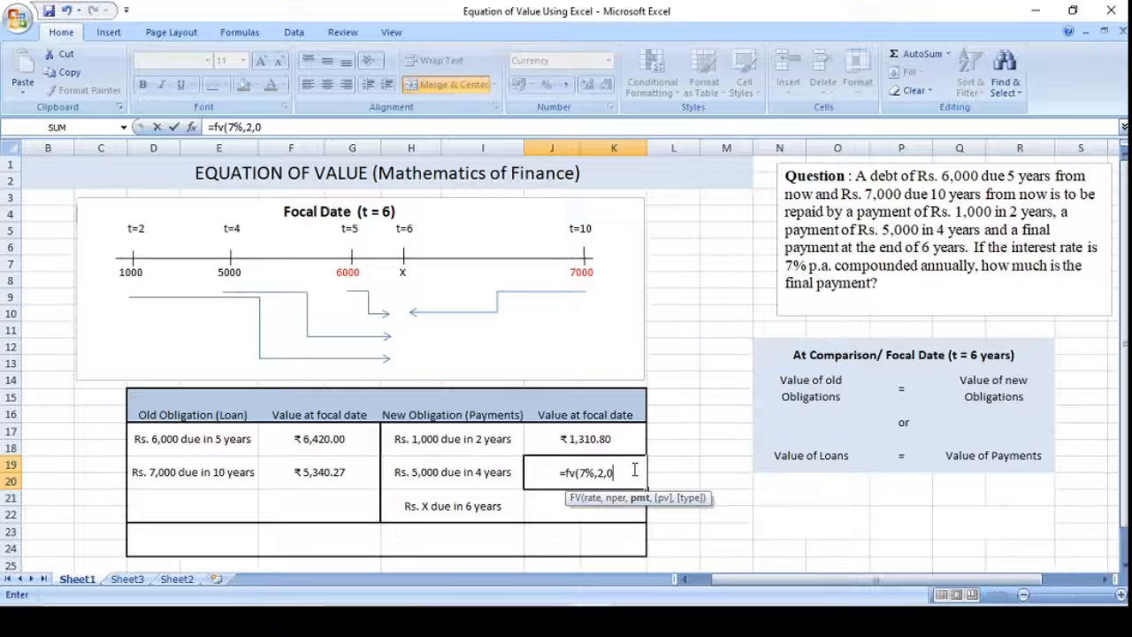
text(,)
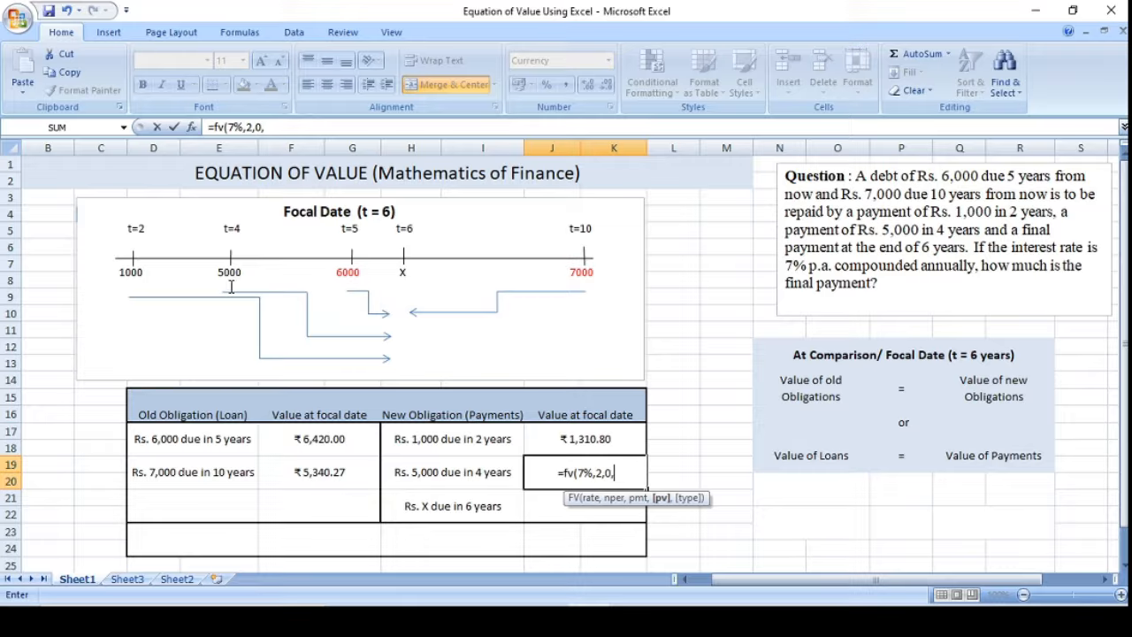
text(-5)
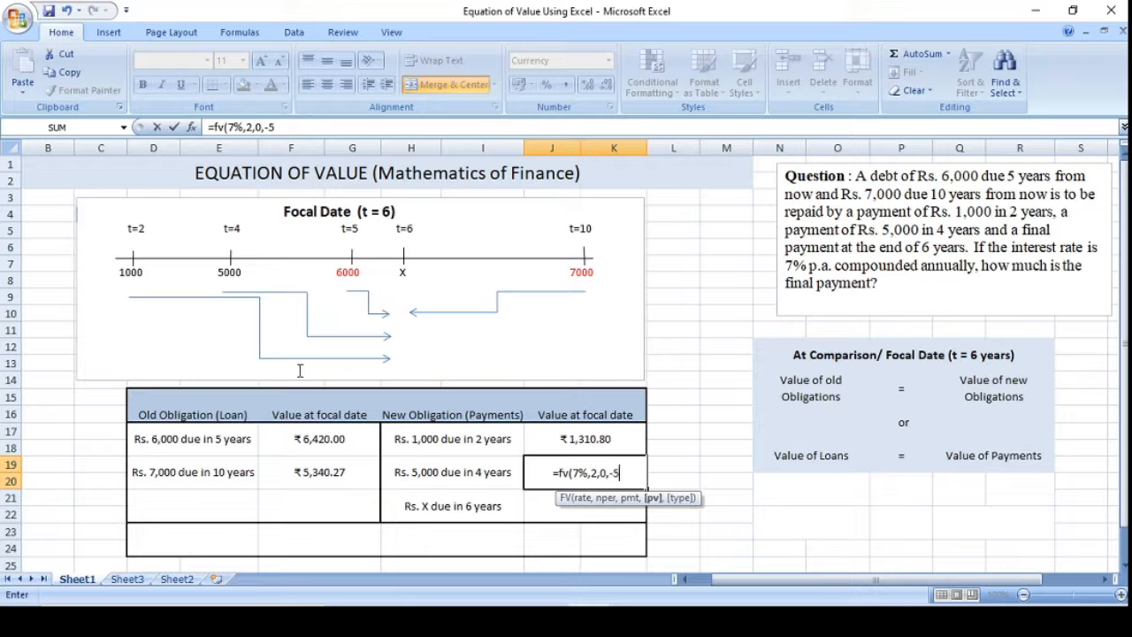
text(000,)
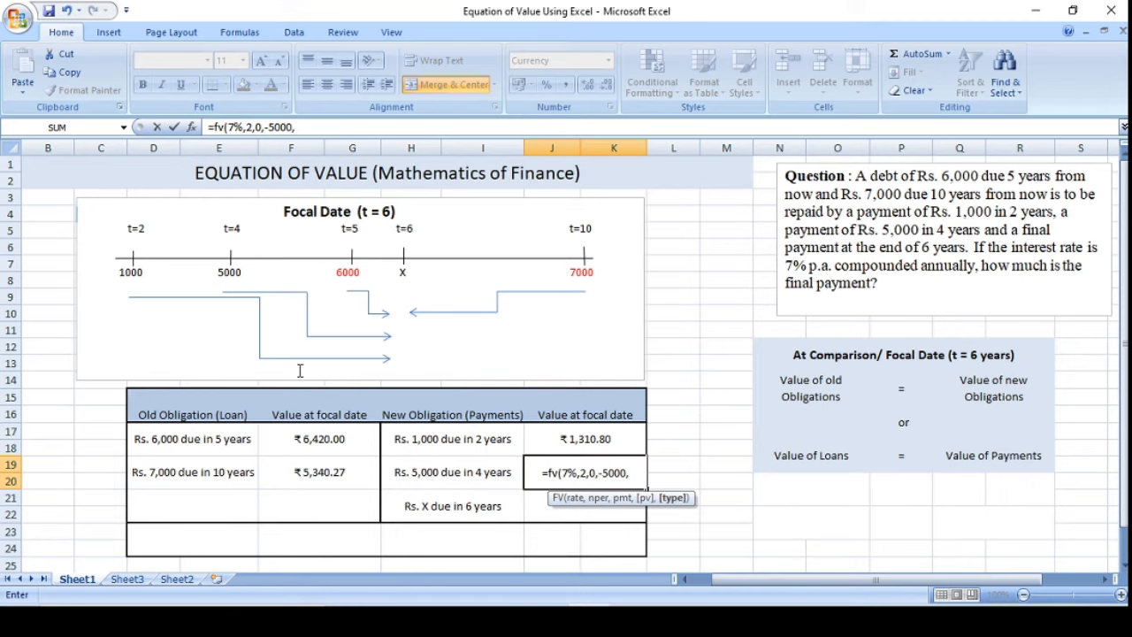
key(BackSpace)
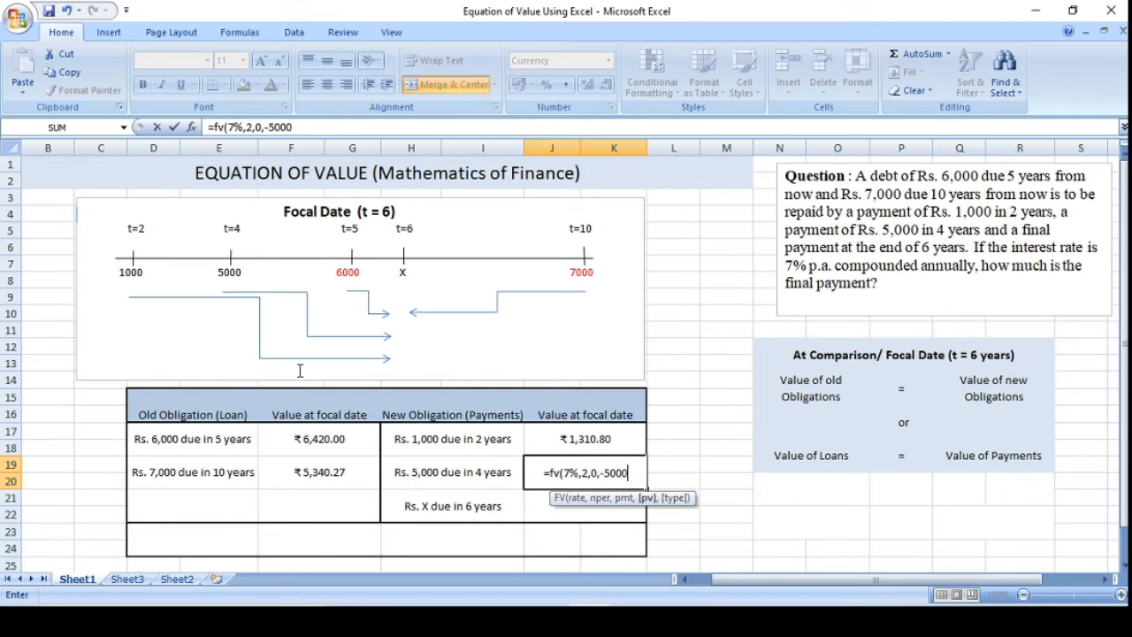
text())
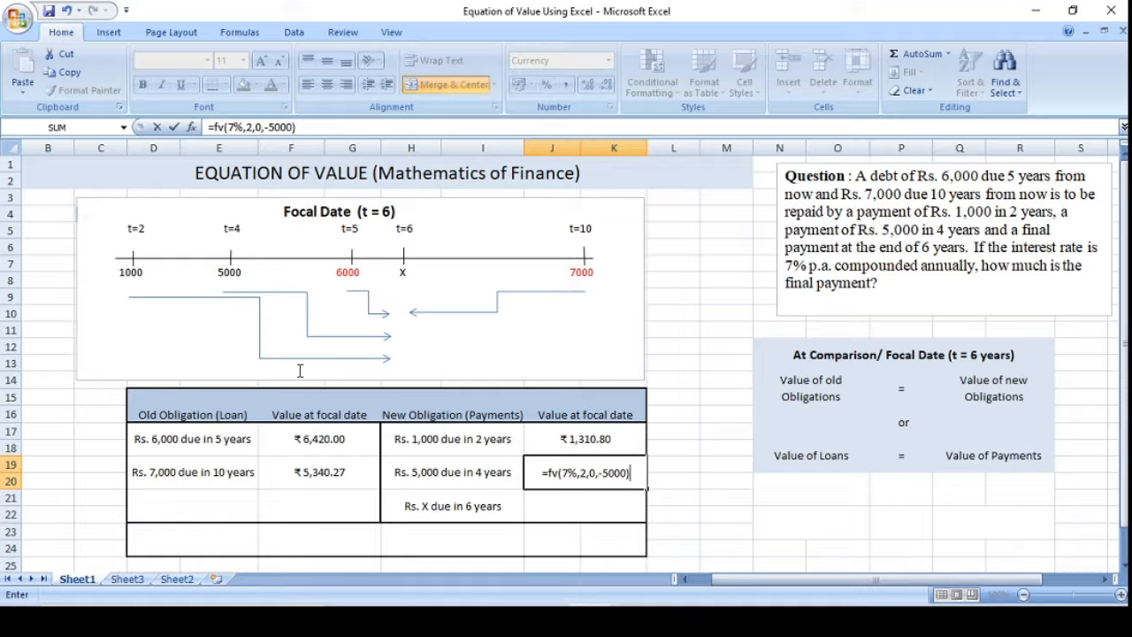
key(Return)
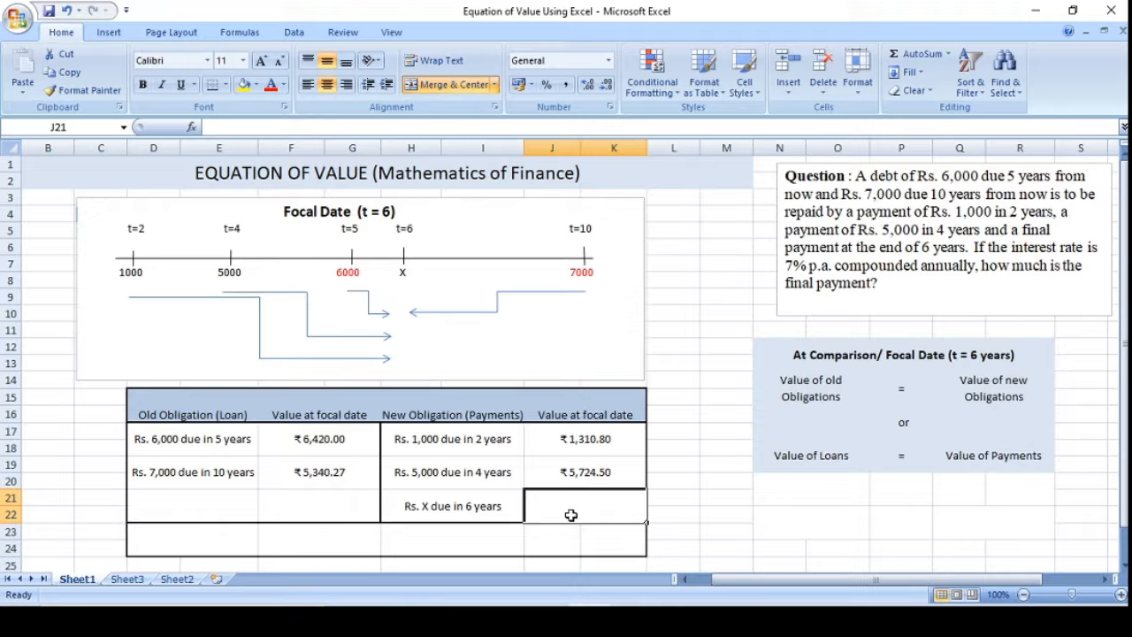
Enter x in J21 as the focal-date value of the final payment due in 6 years.
text(x)
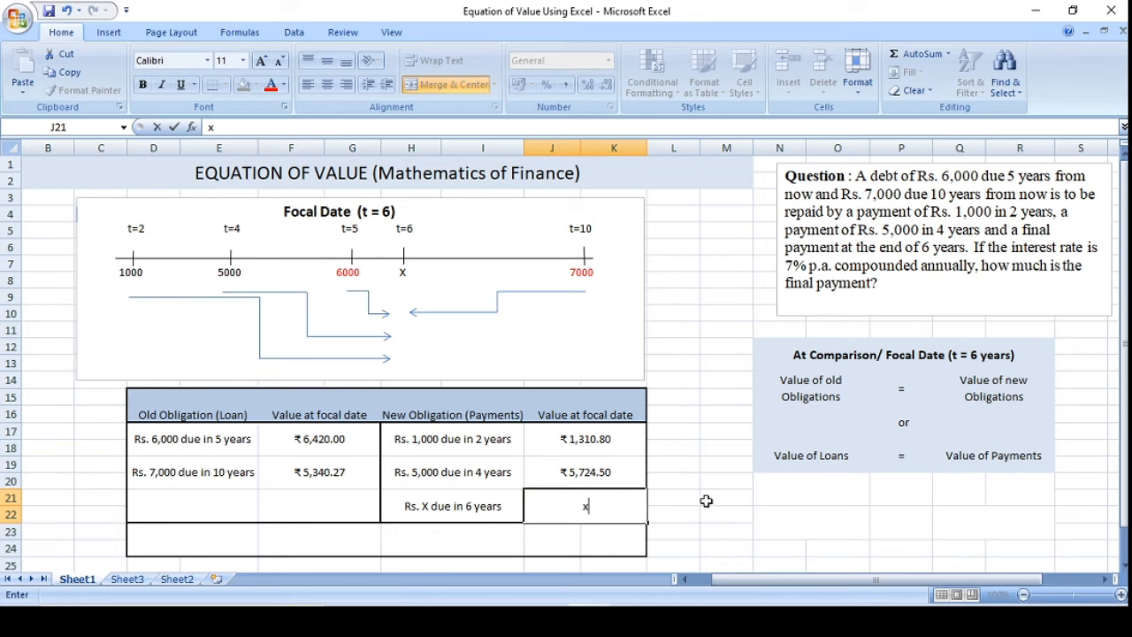
click(707, 498)
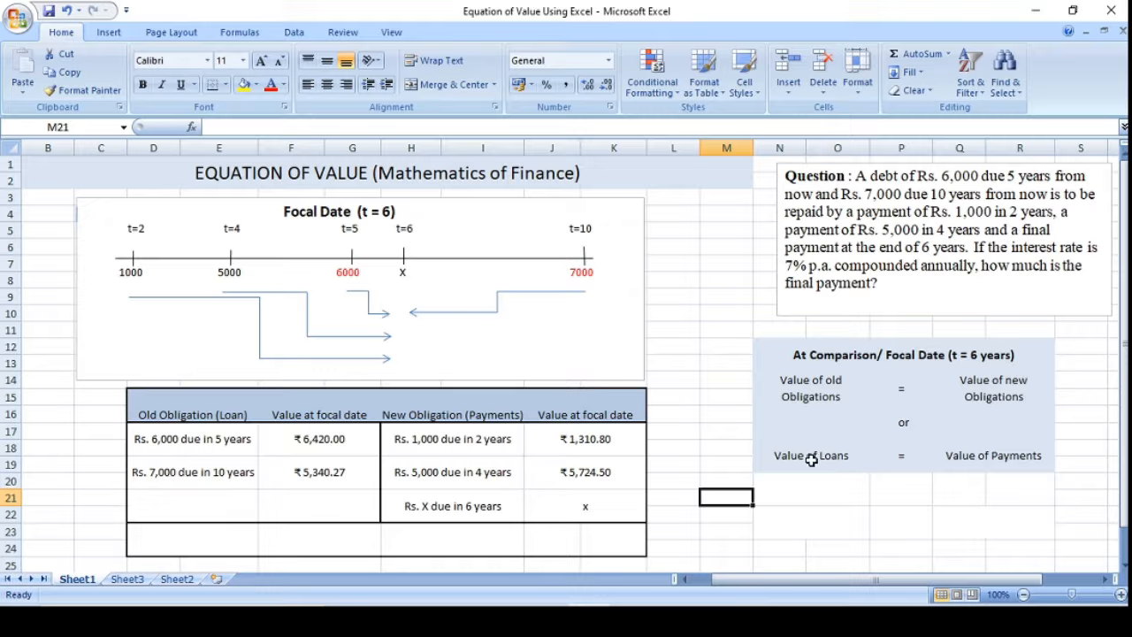
click(956, 482)
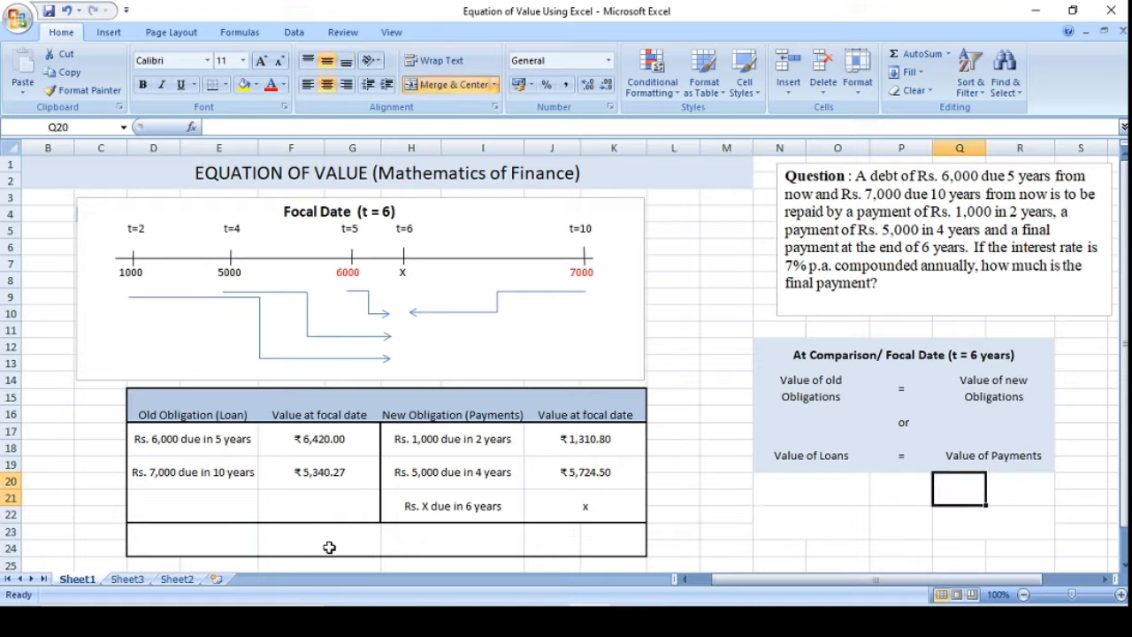
Label D23 "total" and add up the loans' focal-date values in F23 with =sum(F17:G20).
click(195, 535)
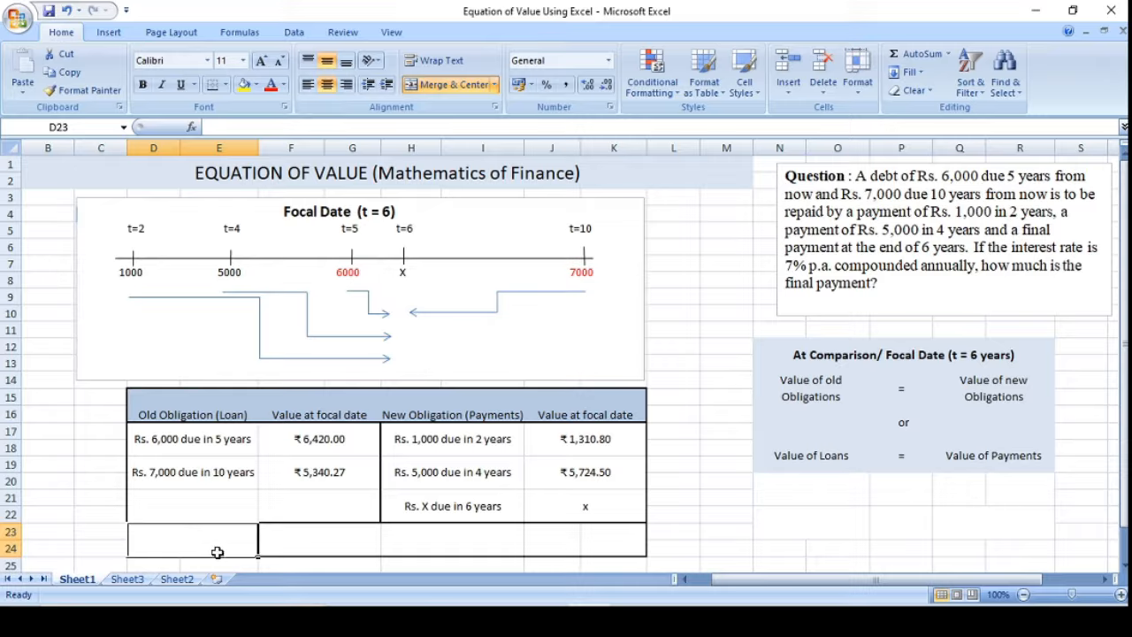
text(total)
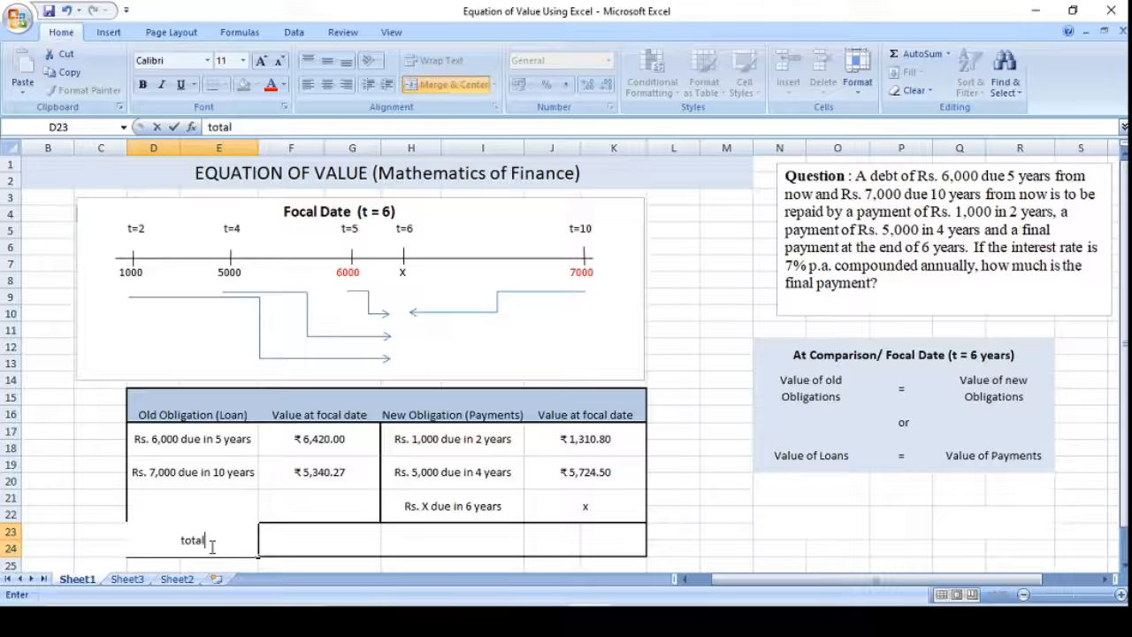
click(305, 539)
text(=)
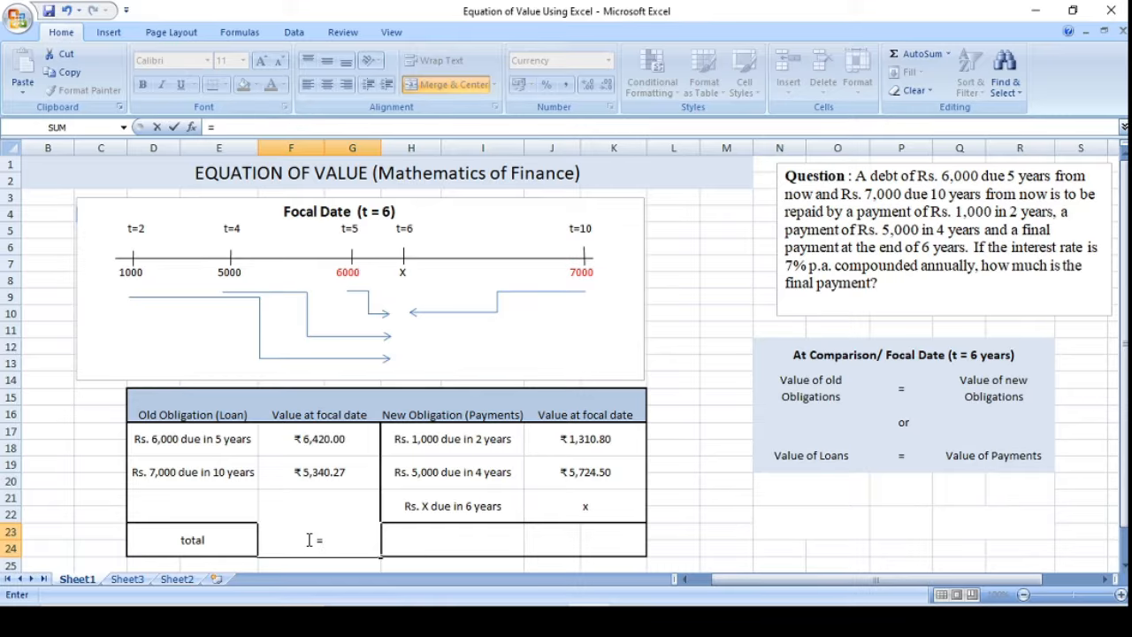
text(sum)
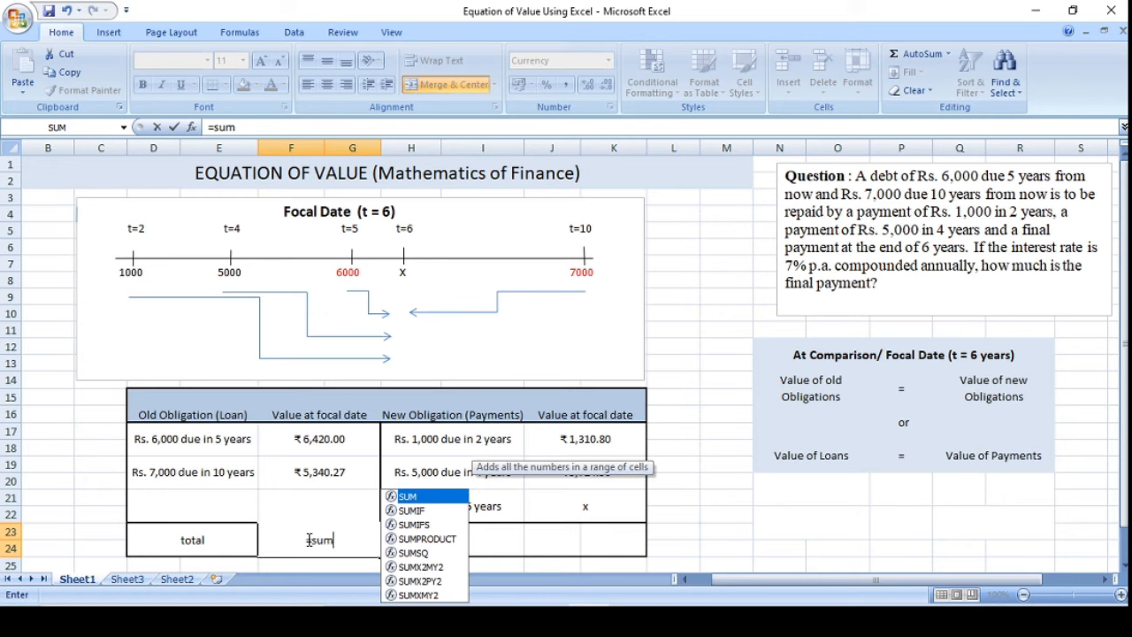
text(()
click(314, 438)
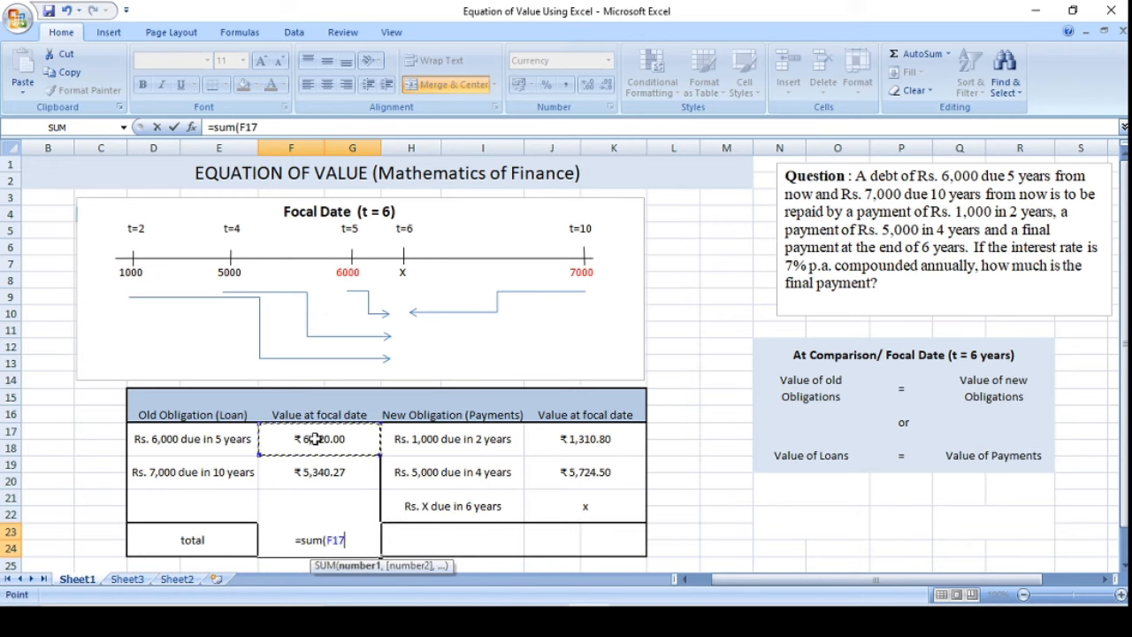
drag(315, 439, 316, 464)
text())
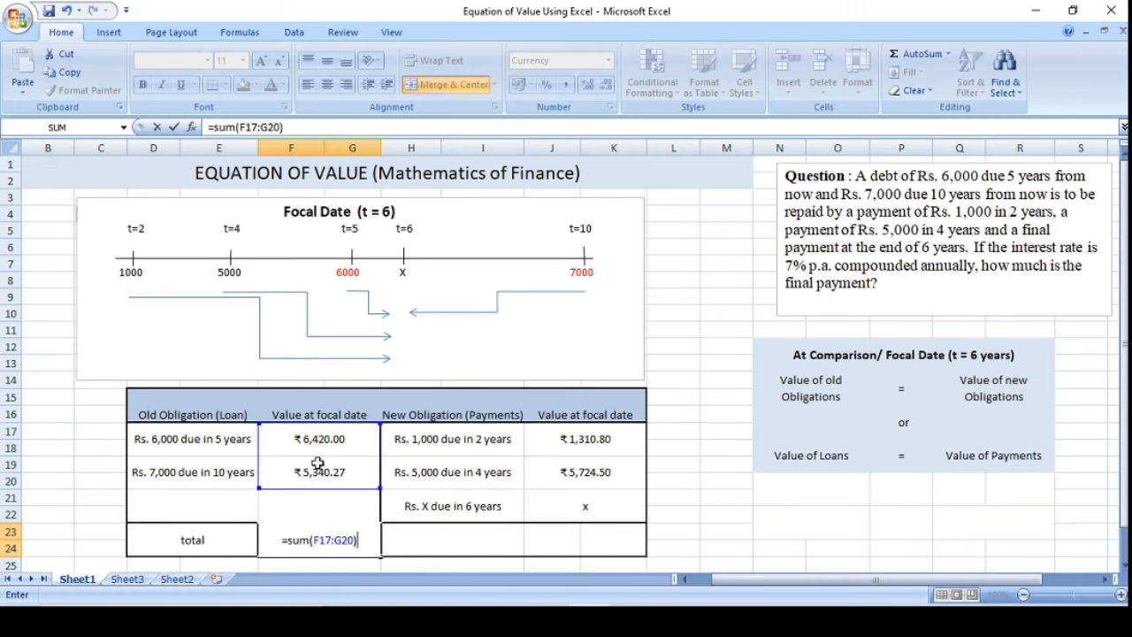
key(Return)
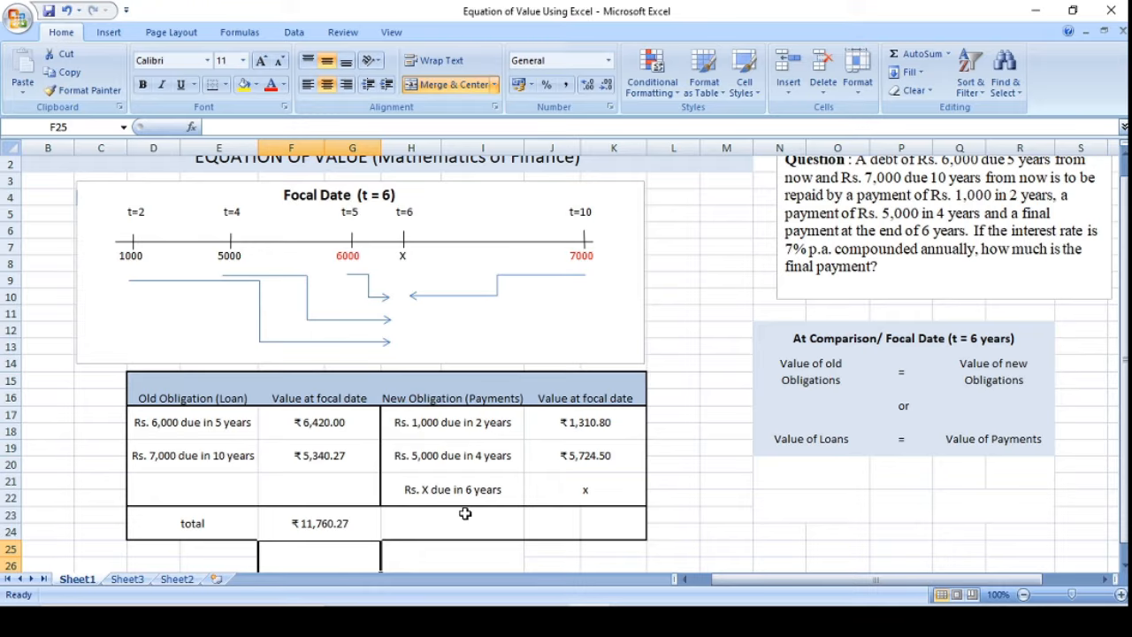
Label H23 "total" and add up the known payments' focal-date values in J23 with =sum(J17:K20).
click(469, 520)
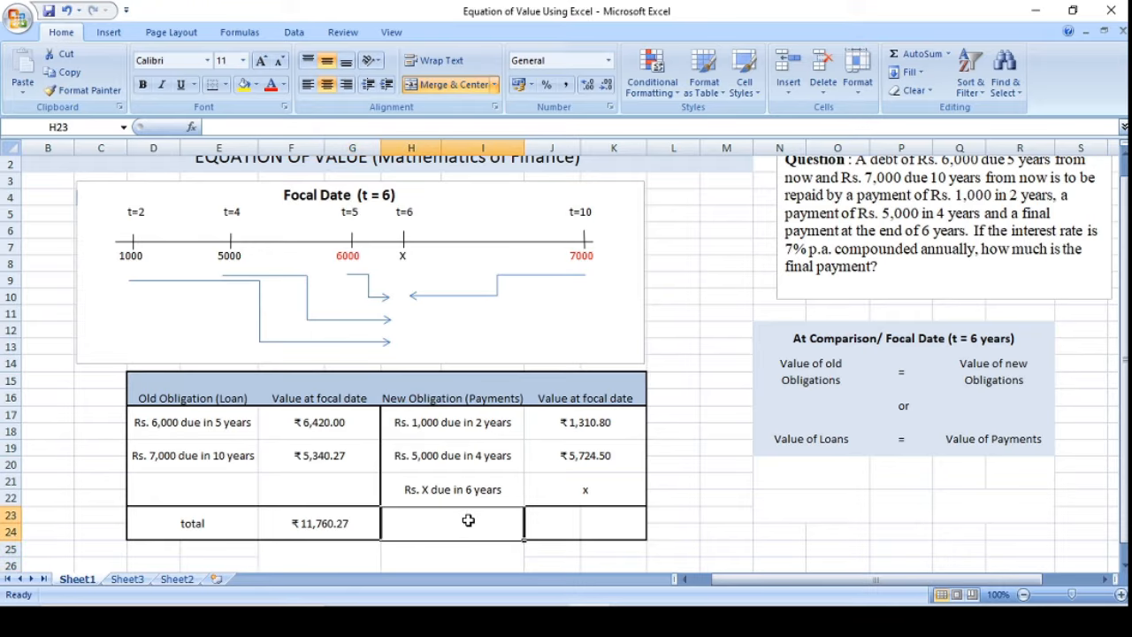
text(tota)
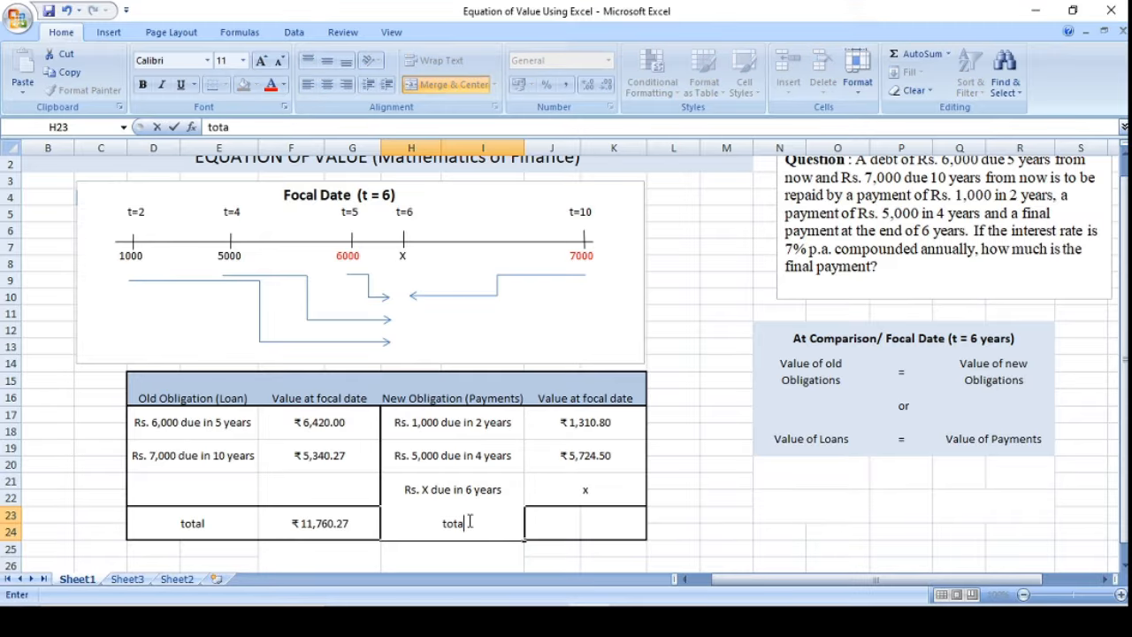
text(l)
click(554, 531)
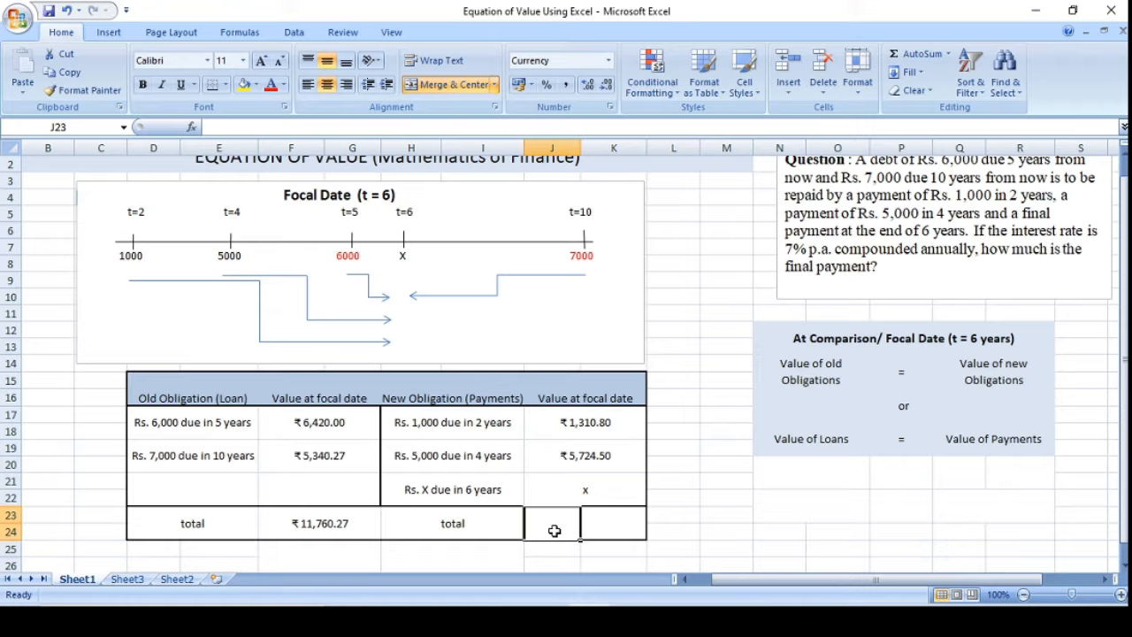
text(=sum()
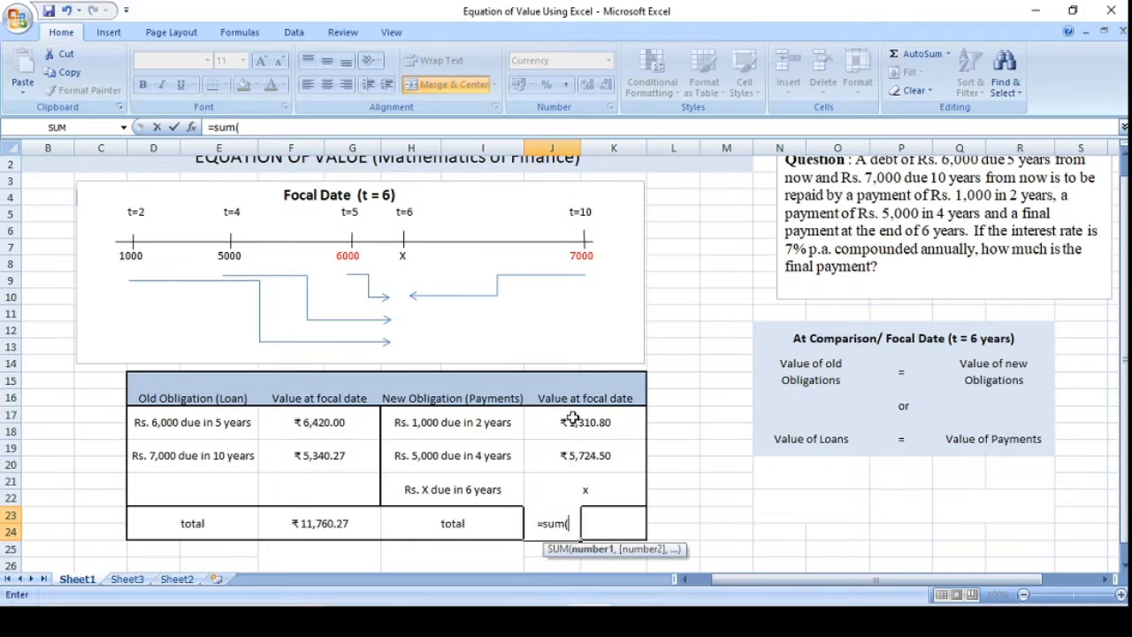
drag(575, 421, 576, 444)
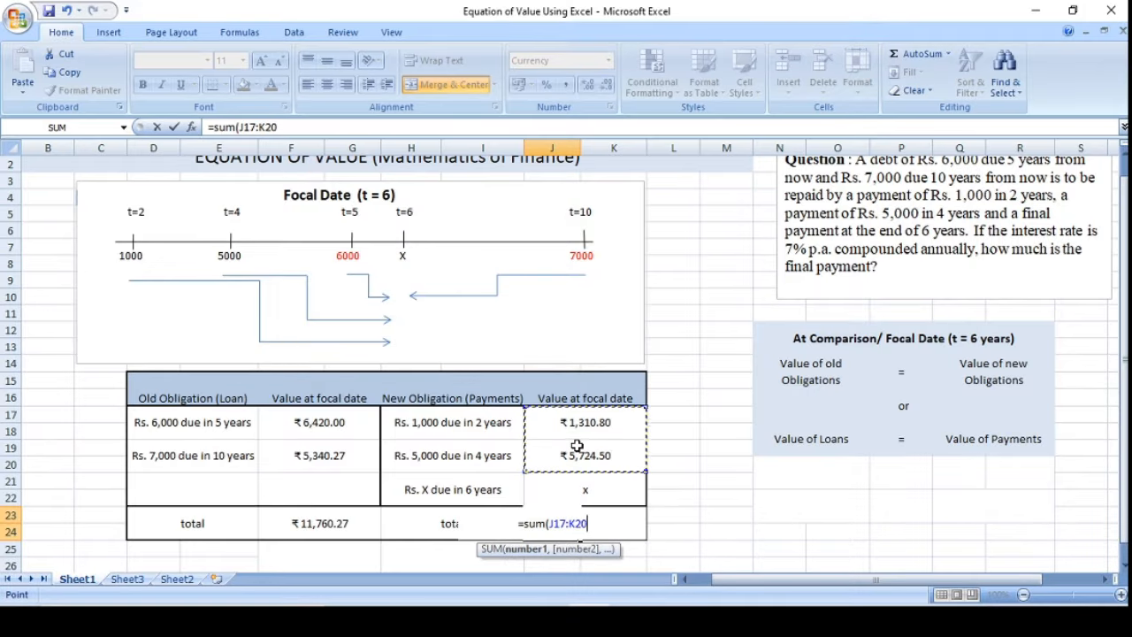
text())
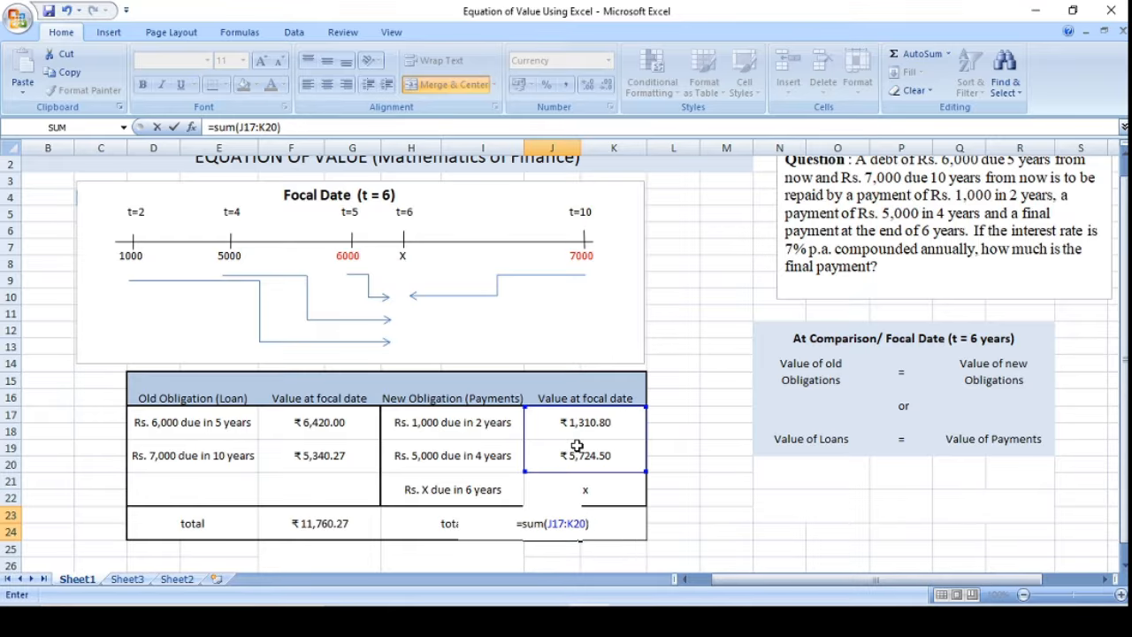
key(Return)
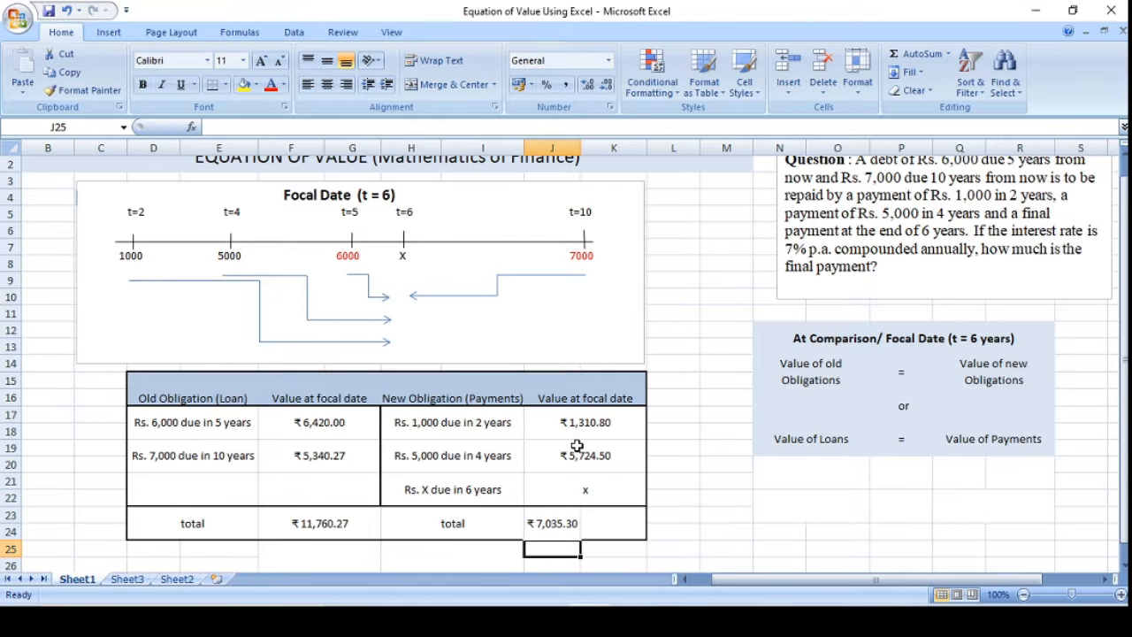
Enter x in K23 beside the payments total to represent the unknown final payment.
click(624, 525)
text(x)
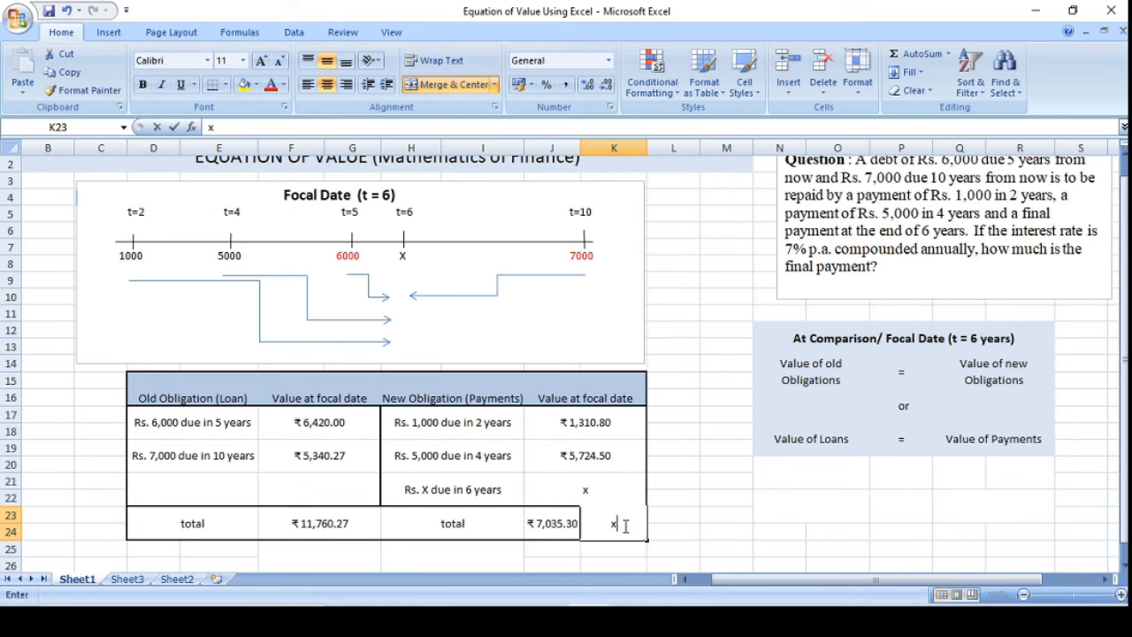
click(706, 533)
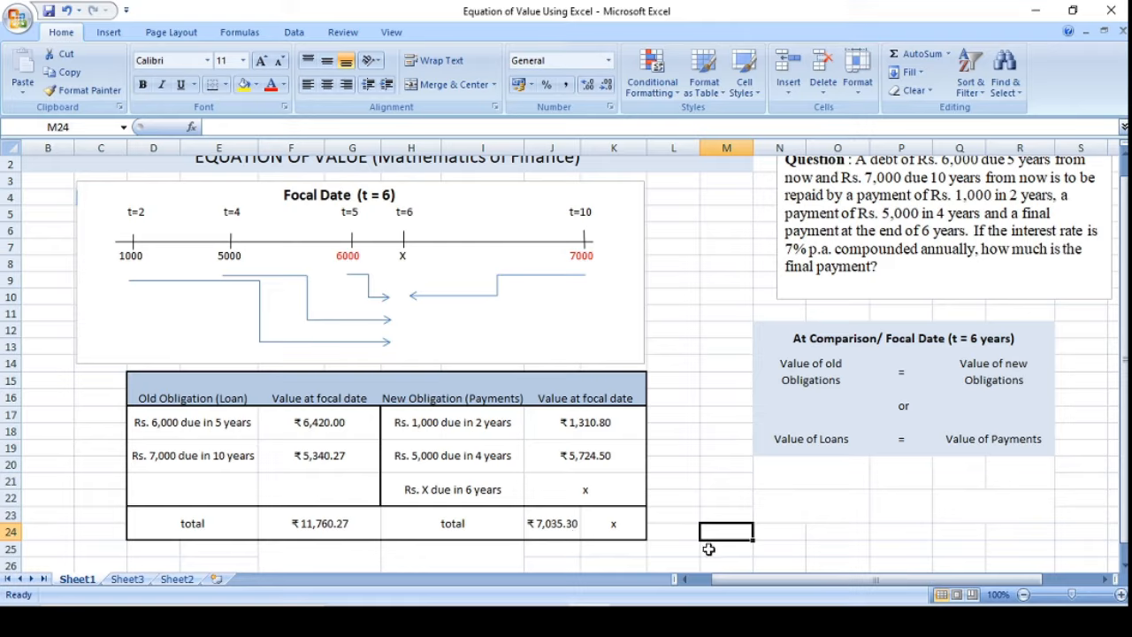
Below the Value of Loans = Value of Payments row, enter 11760.27 in N20 and an equals sign in P20.
click(812, 479)
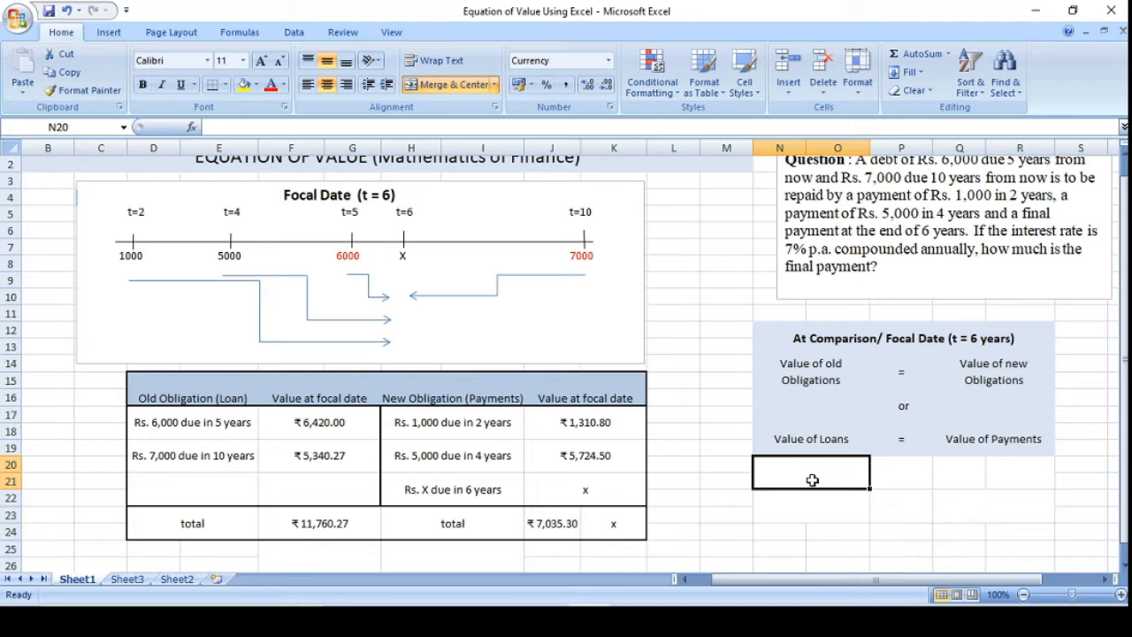
text(11)
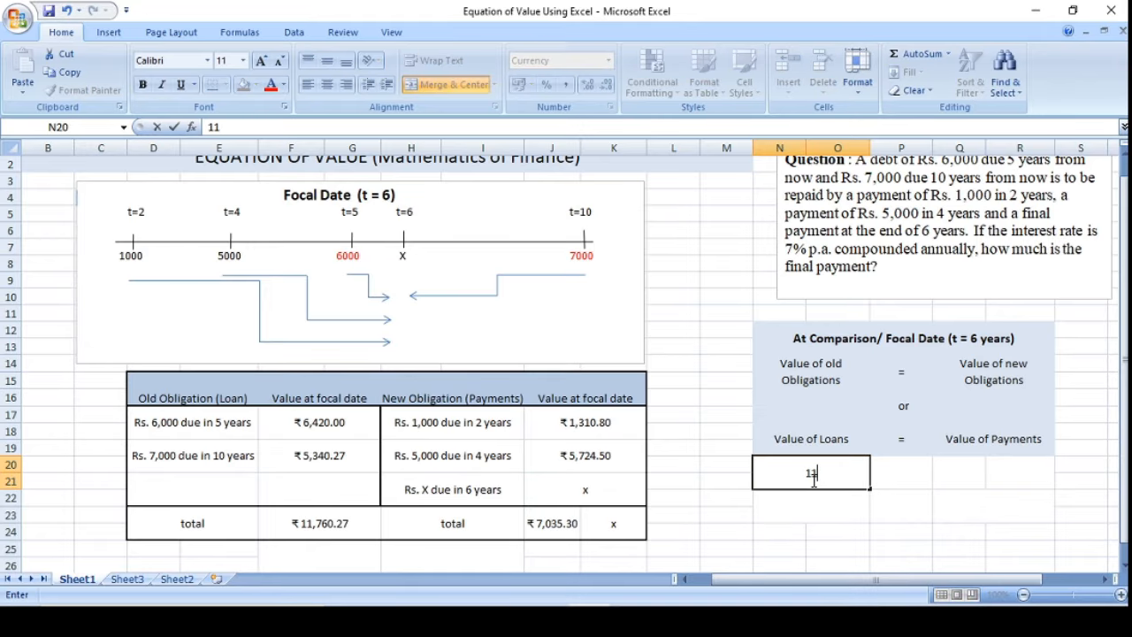
text(760.27)
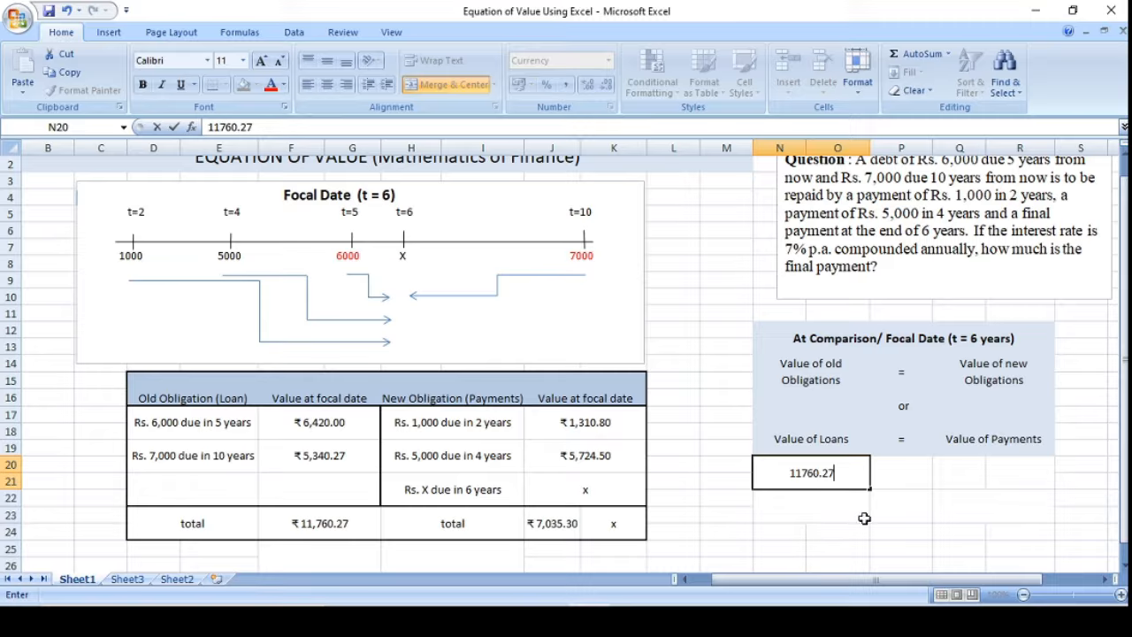
click(893, 473)
text(=)
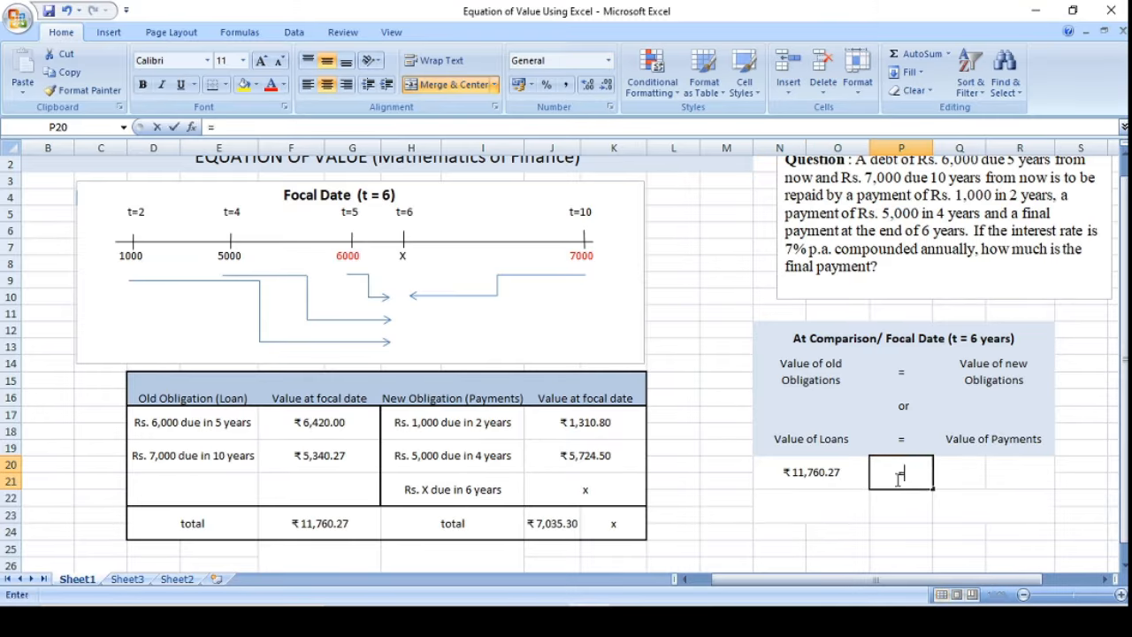
key(Return)
key(Right)
key(Up)
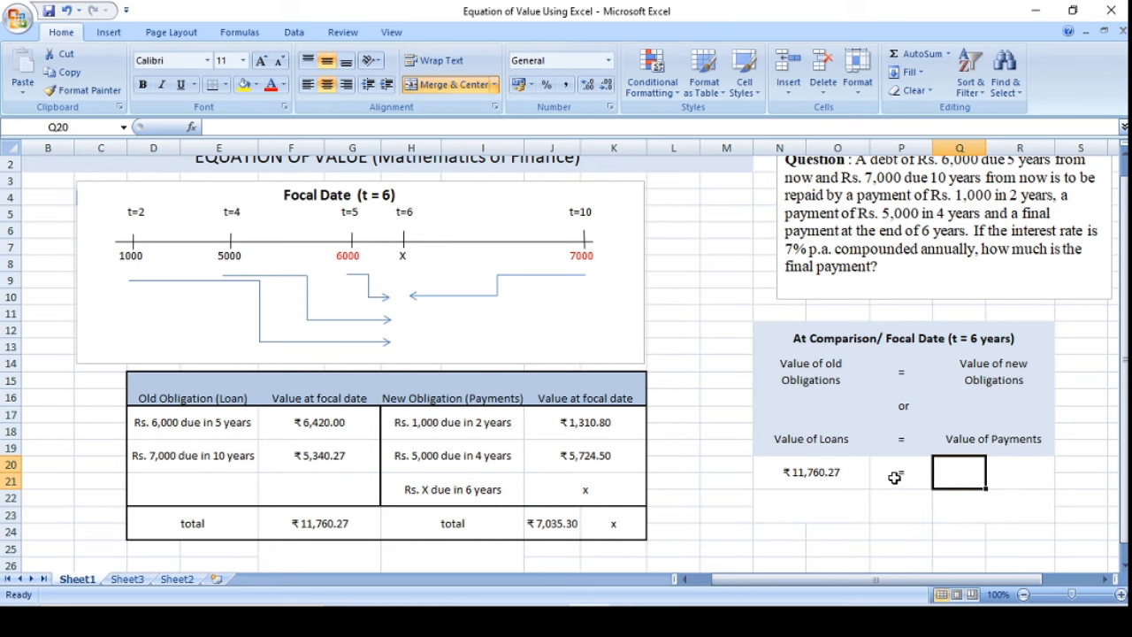
Complete the payments side of the equation by entering 7035.30 in Q20 and x in R20.
text(70)
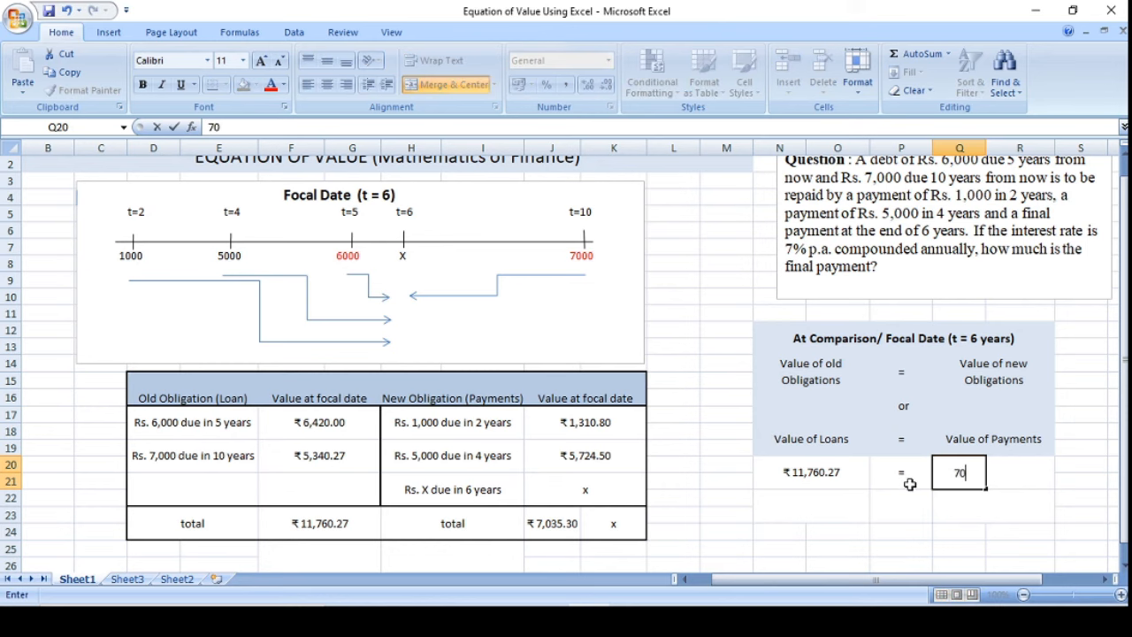
text(35.30)
click(1013, 478)
text(x)
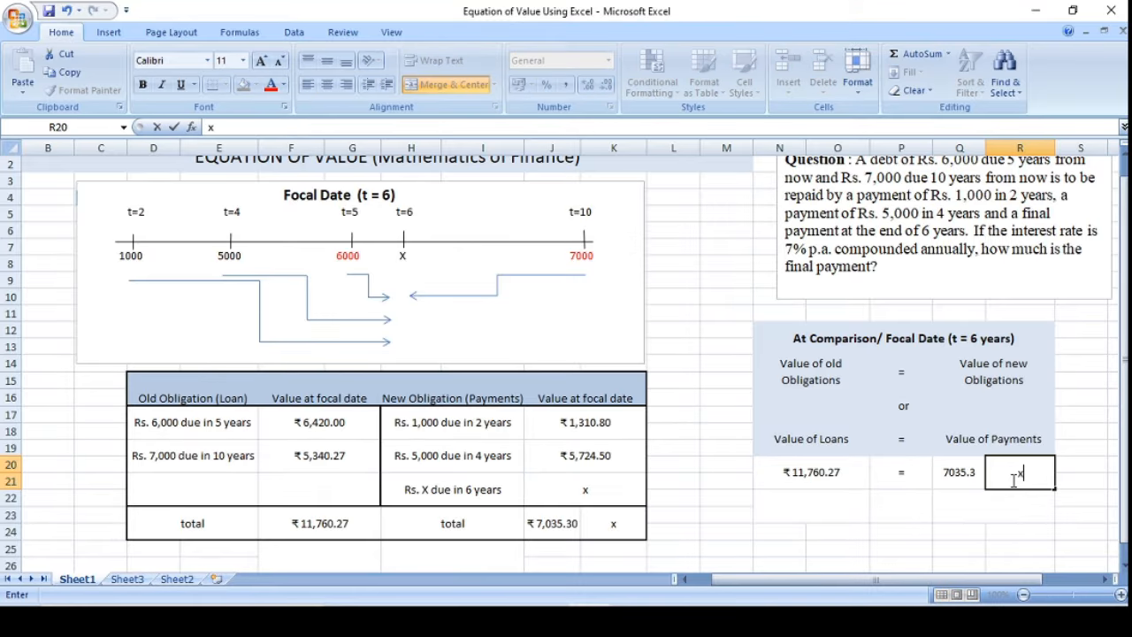
click(989, 526)
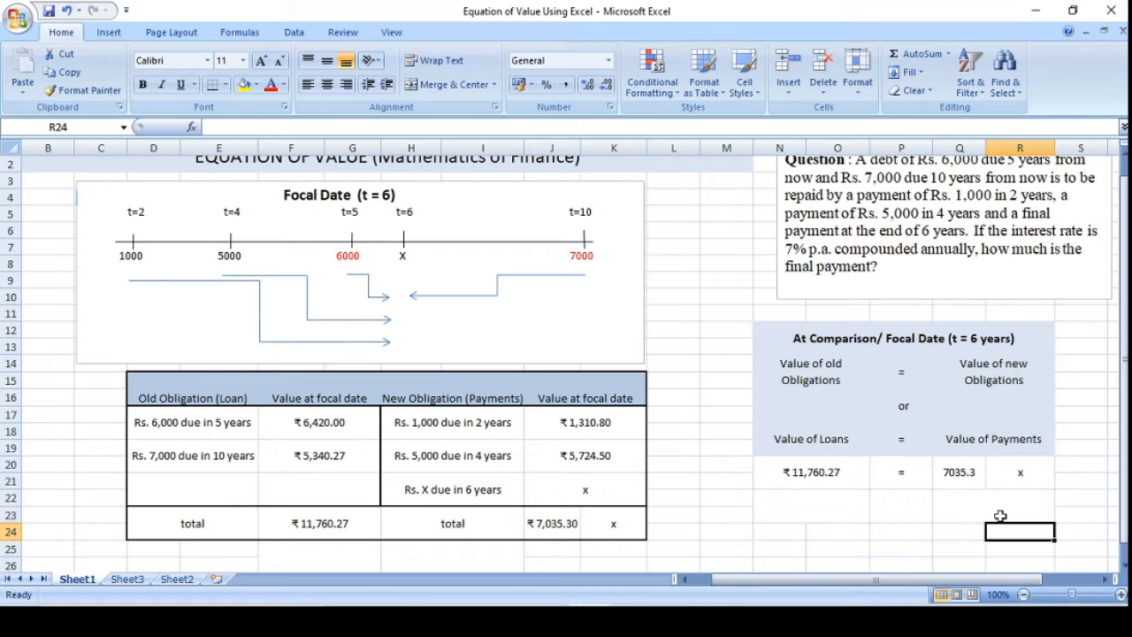
Start the solution row below the equation with x in N22 and an equals sign in P22.
click(837, 514)
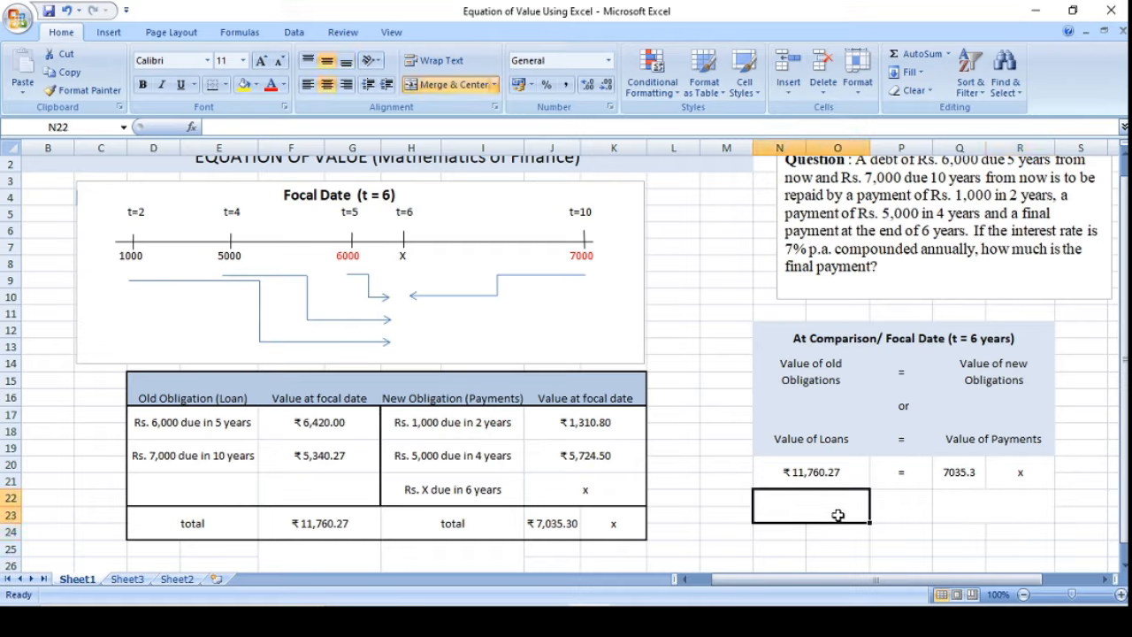
text(x)
key(Tab)
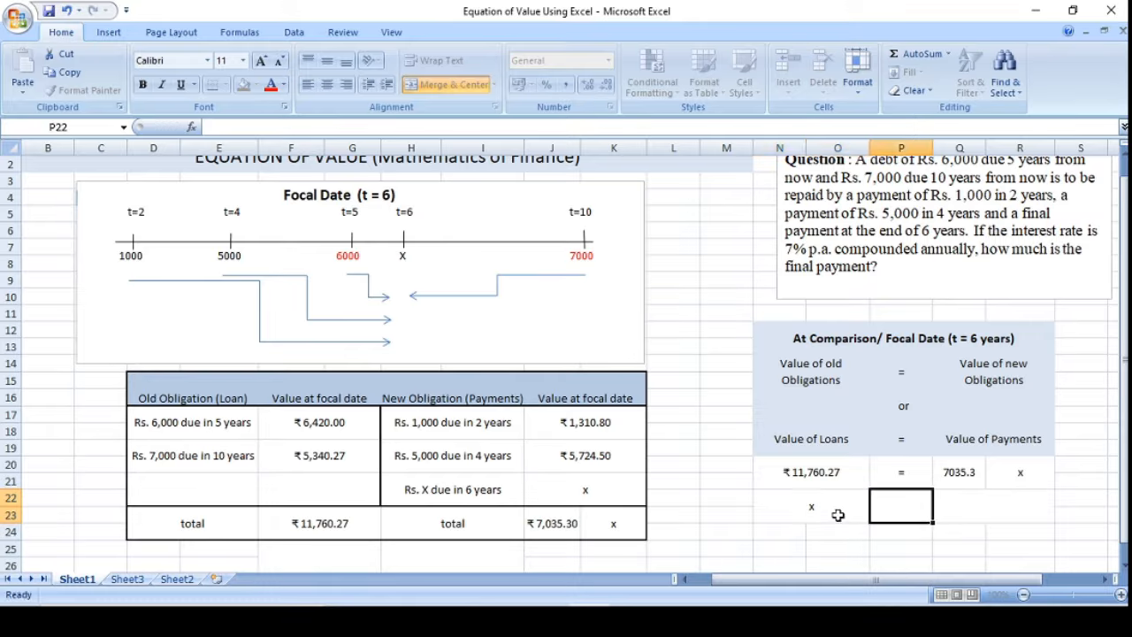
text(=)
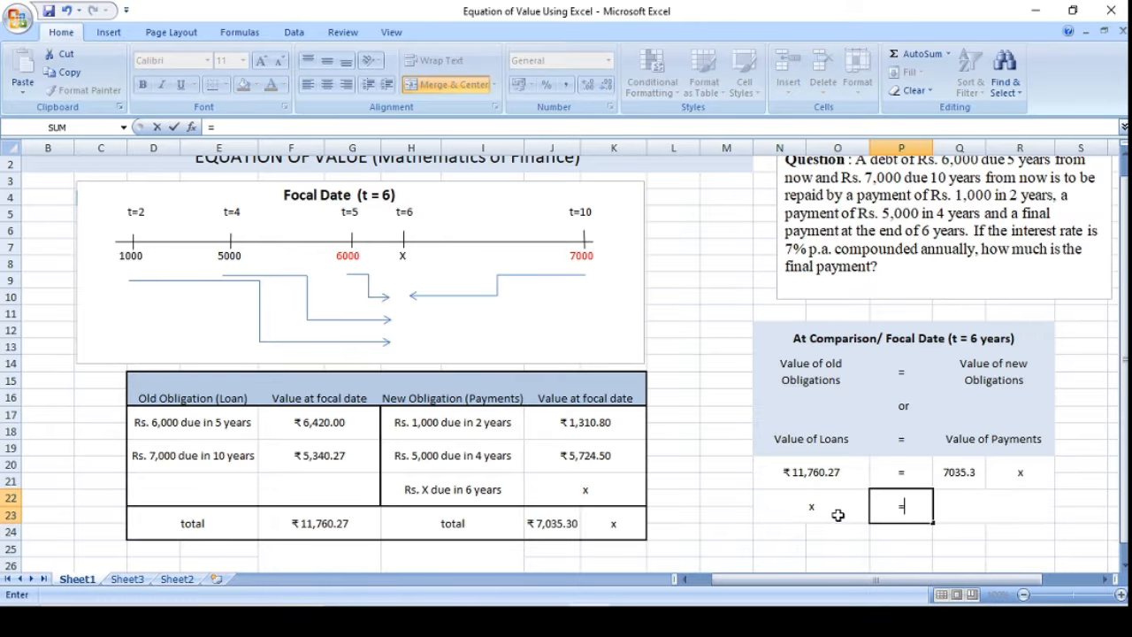
click(971, 503)
key(BackSpace)
key(BackSpace)
key(BackSpace)
key(Escape)
Calculate the final payment in Q22 as the loans' value minus the known payments' value, using =N20-Q20.
click(971, 503)
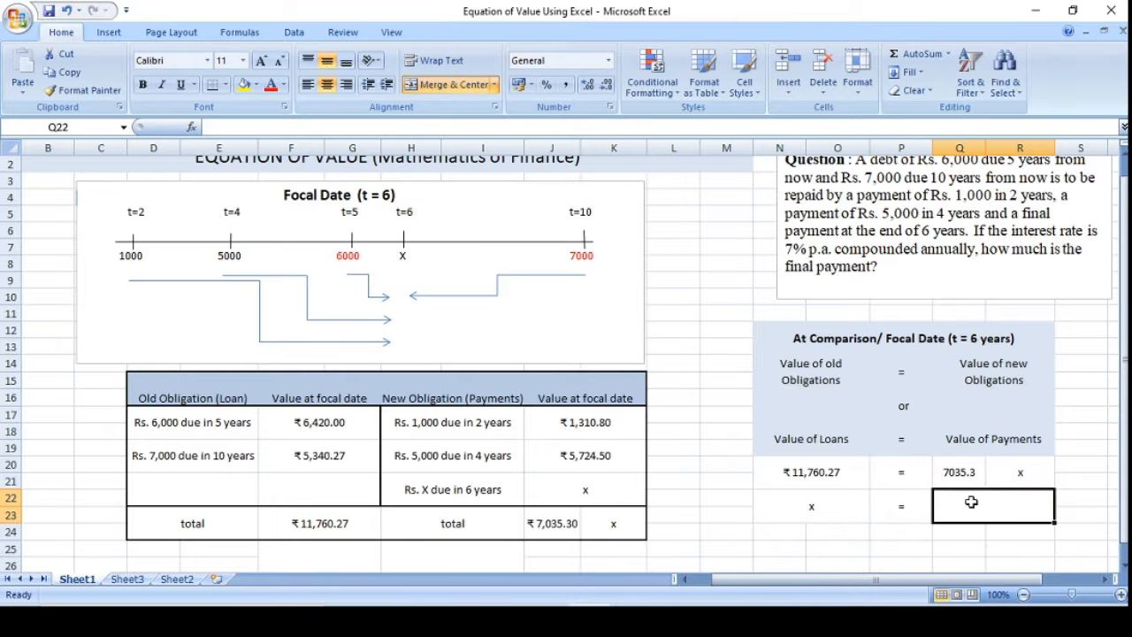
text(=)
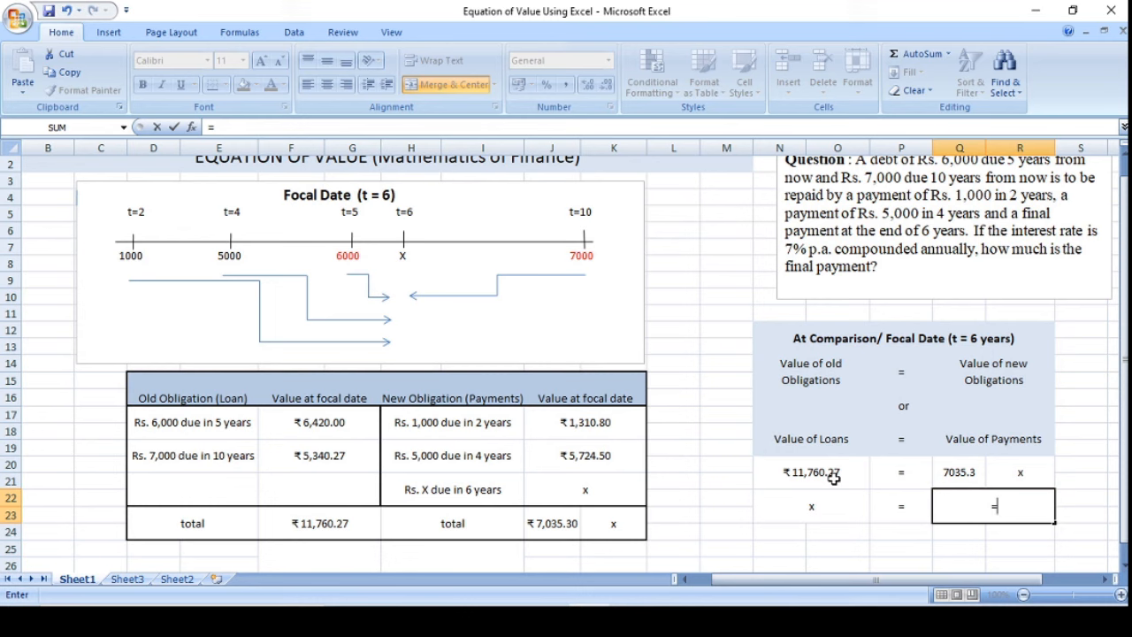
click(833, 478)
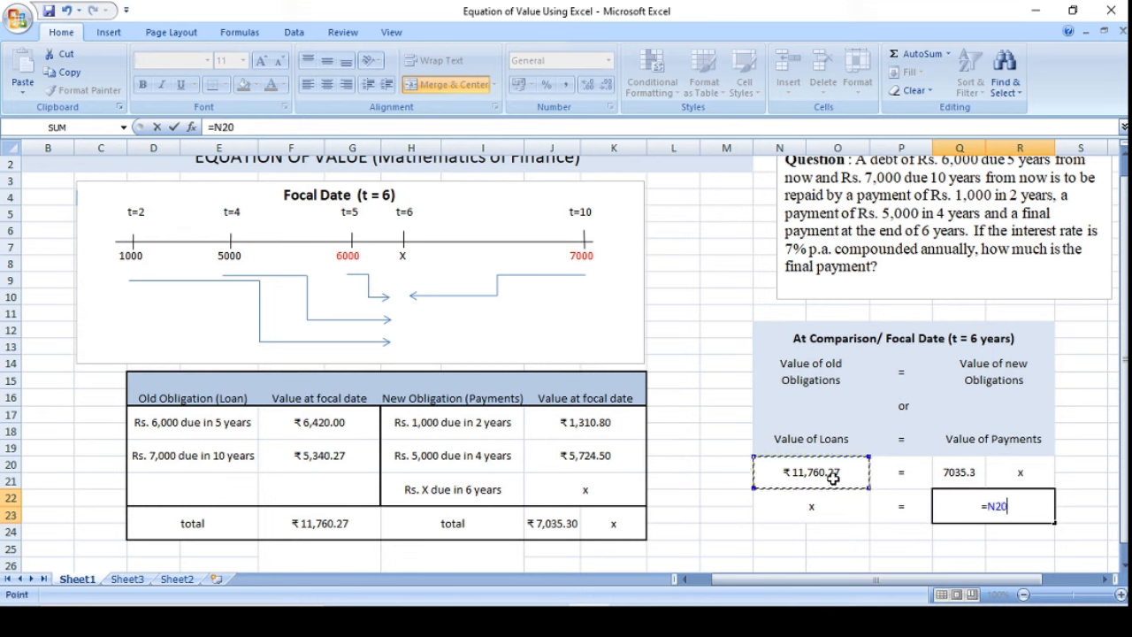
text(-)
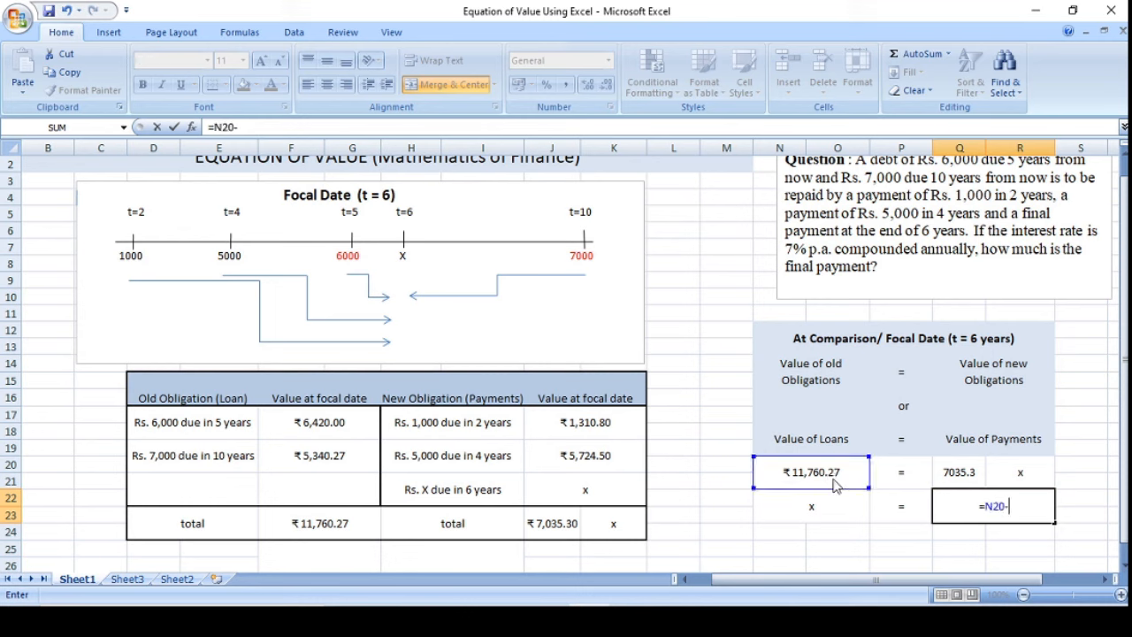
click(954, 478)
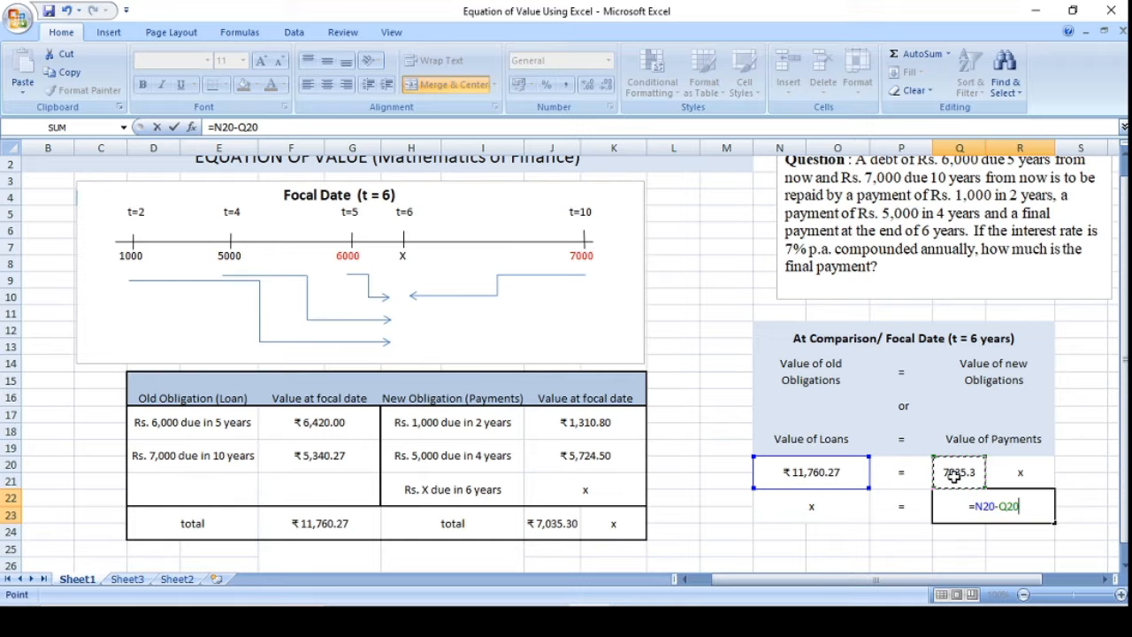
key(Return)
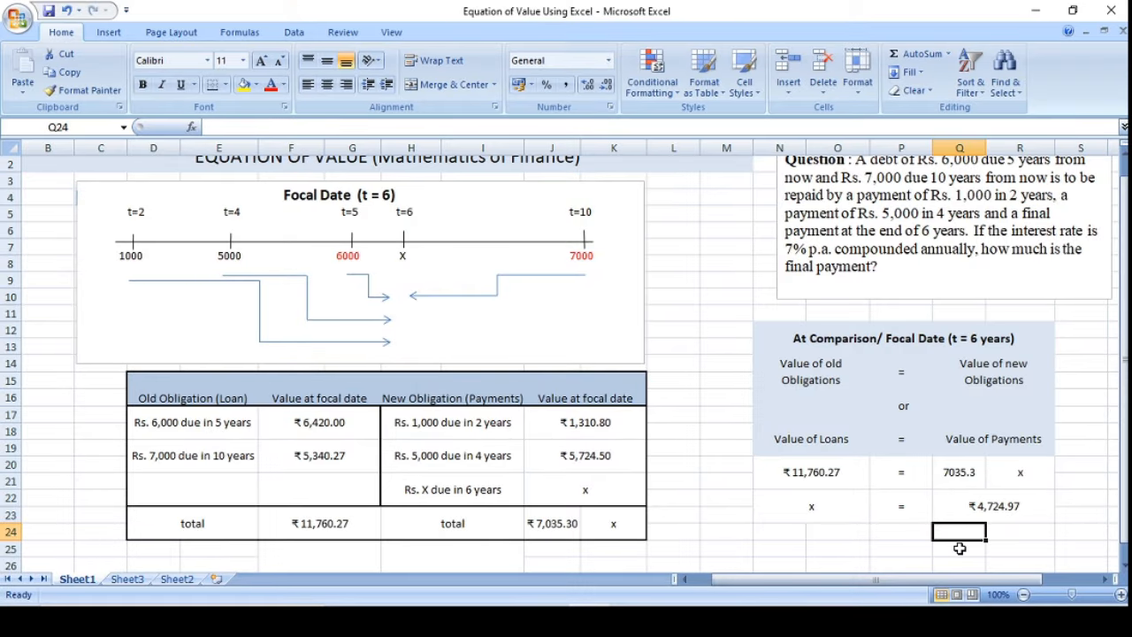
scroll(960, 549, up, 1)
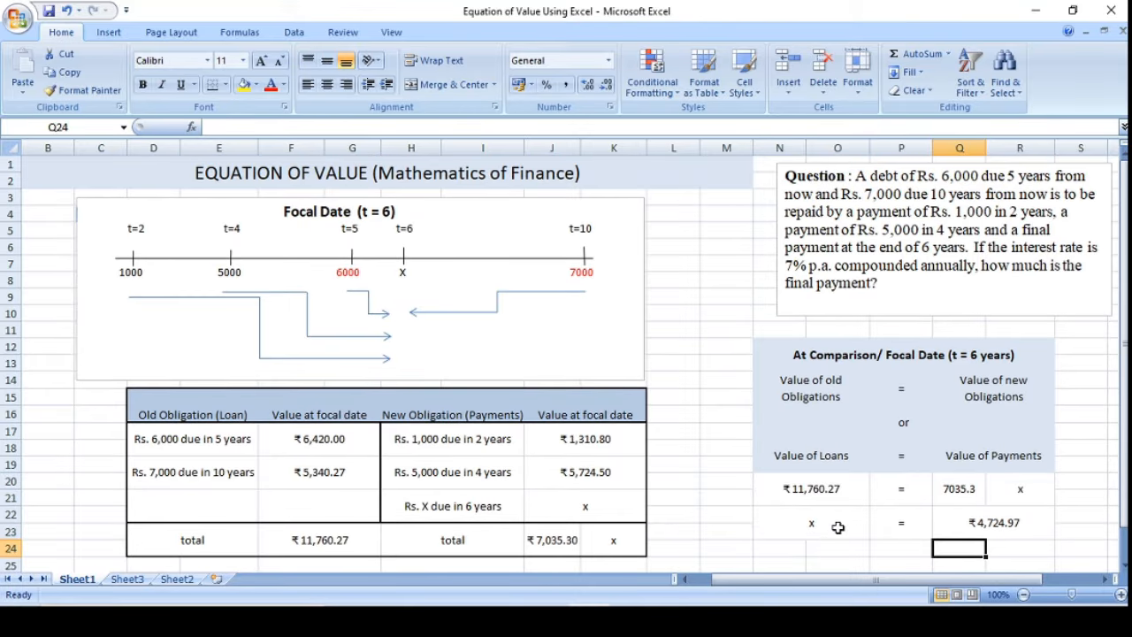